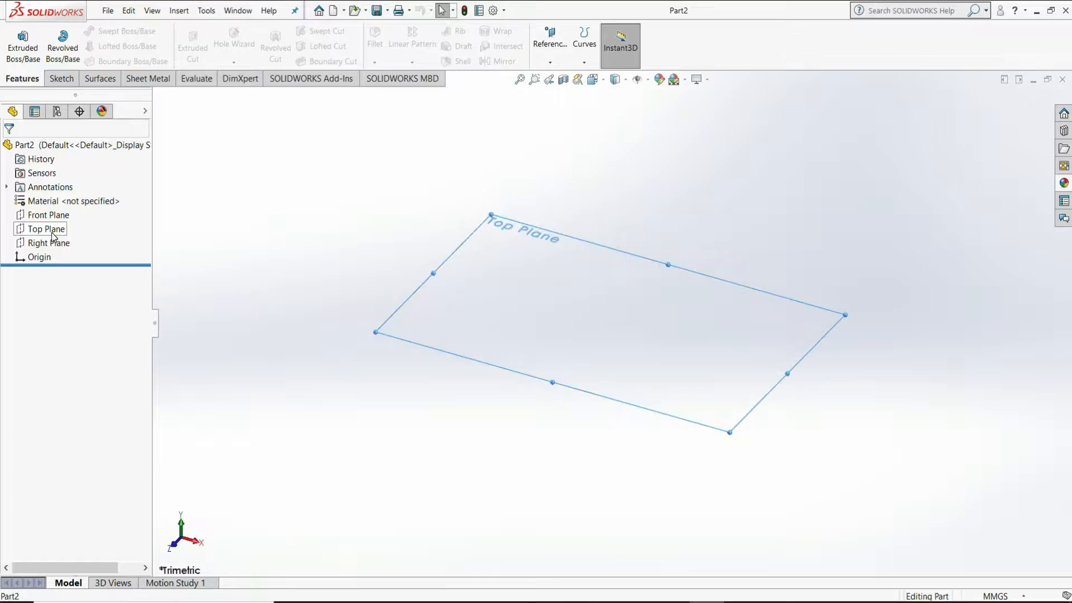
Step: Sketch a circle on the Top Plane, centred on the origin, with a radius of about 55 mm
{"action": "left_click", "coordinate": [64, 219]}
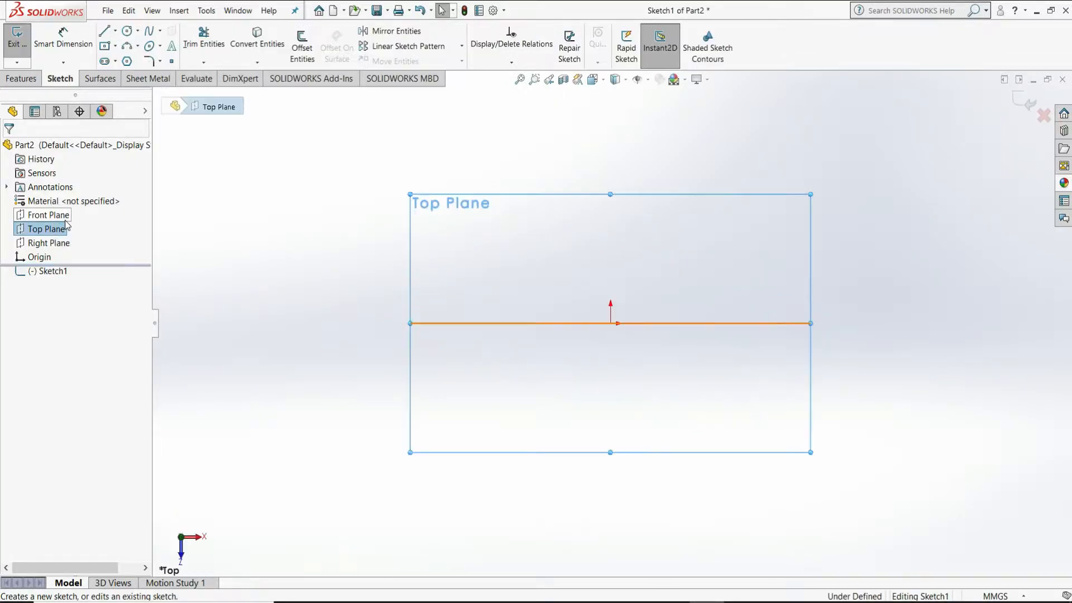
{"action": "left_click", "coordinate": [128, 33]}
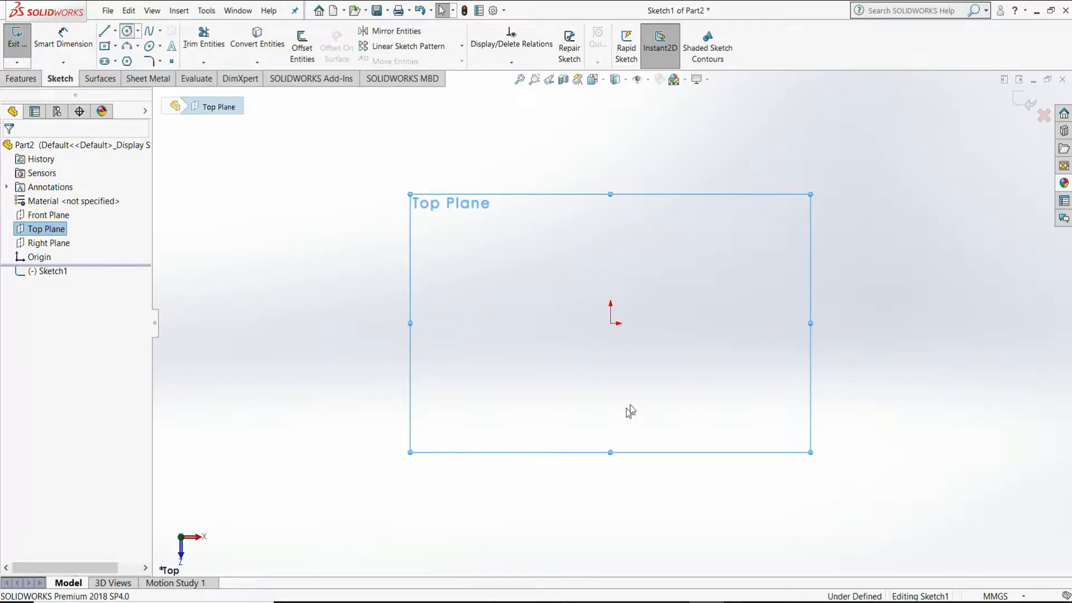
{"action": "left_click", "coordinate": [611, 323]}
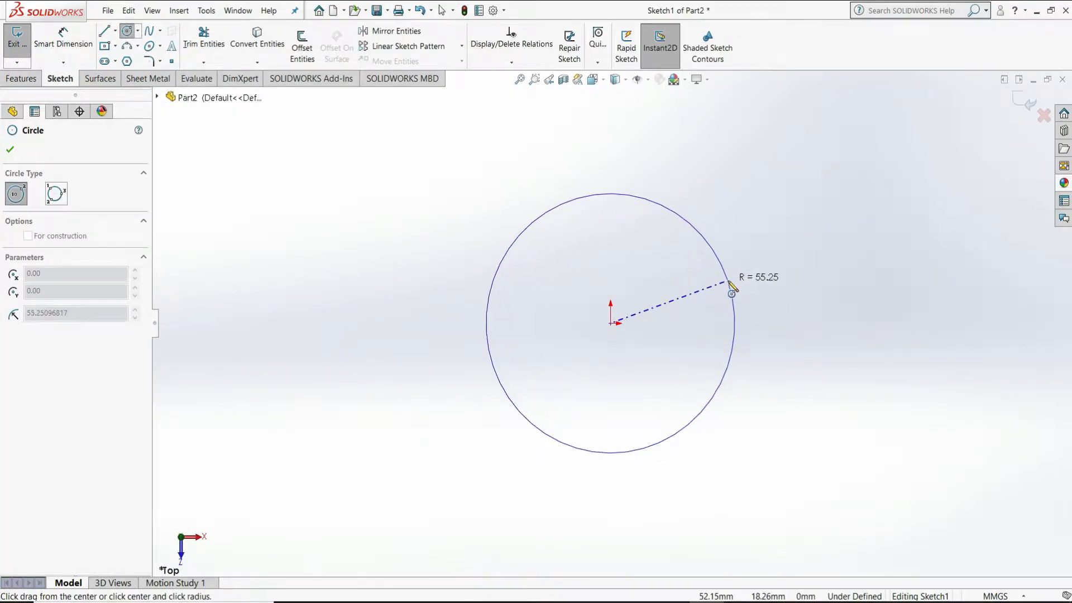
{"action": "left_click", "coordinate": [741, 277]}
{"action": "right_click", "coordinate": [743, 282]}
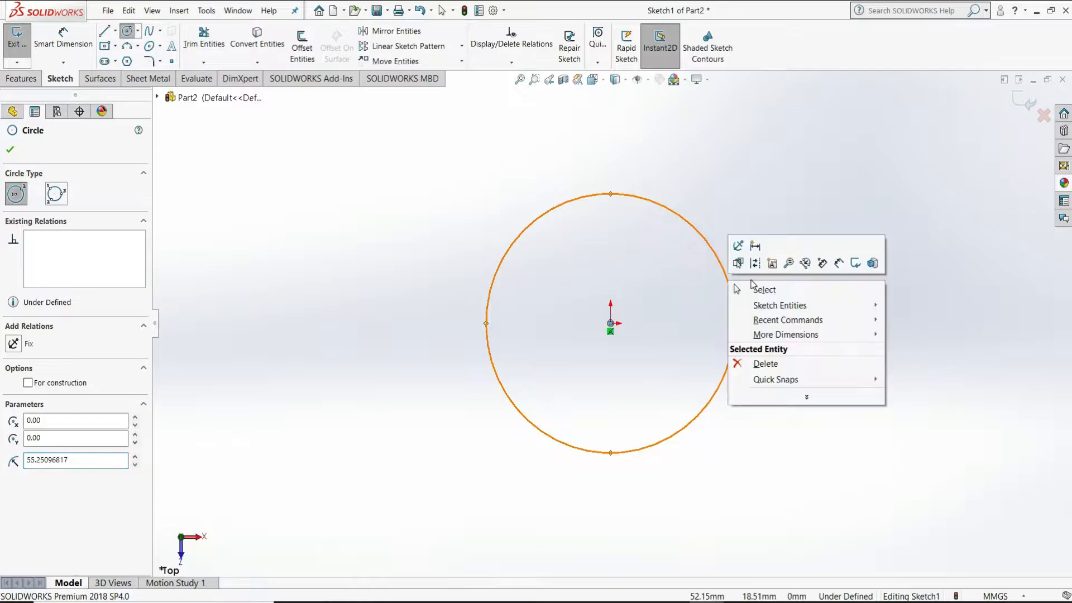
{"action": "left_click", "coordinate": [747, 289]}
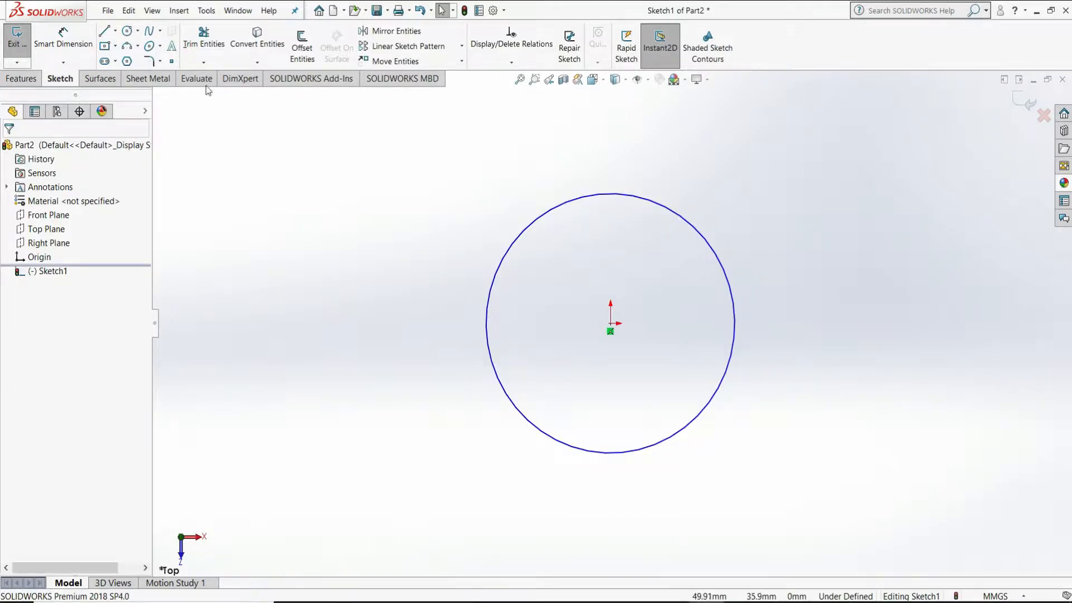
Step: Place a sketch point on the circle's top quadrant, vertically above the origin
{"action": "left_click", "coordinate": [176, 61]}
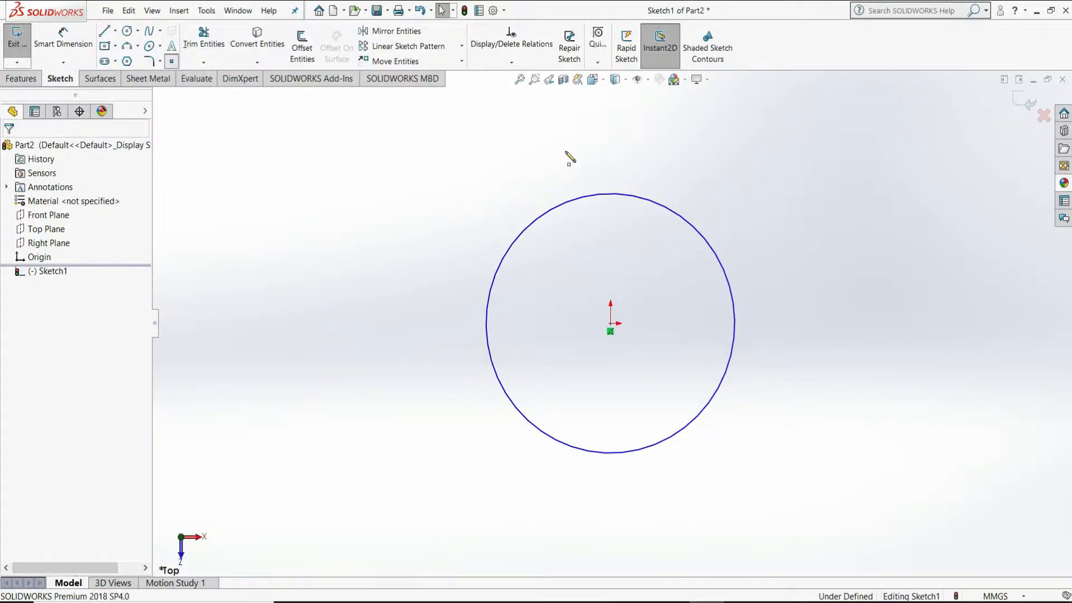
{"action": "left_click", "coordinate": [621, 188]}
{"action": "right_click", "coordinate": [636, 183]}
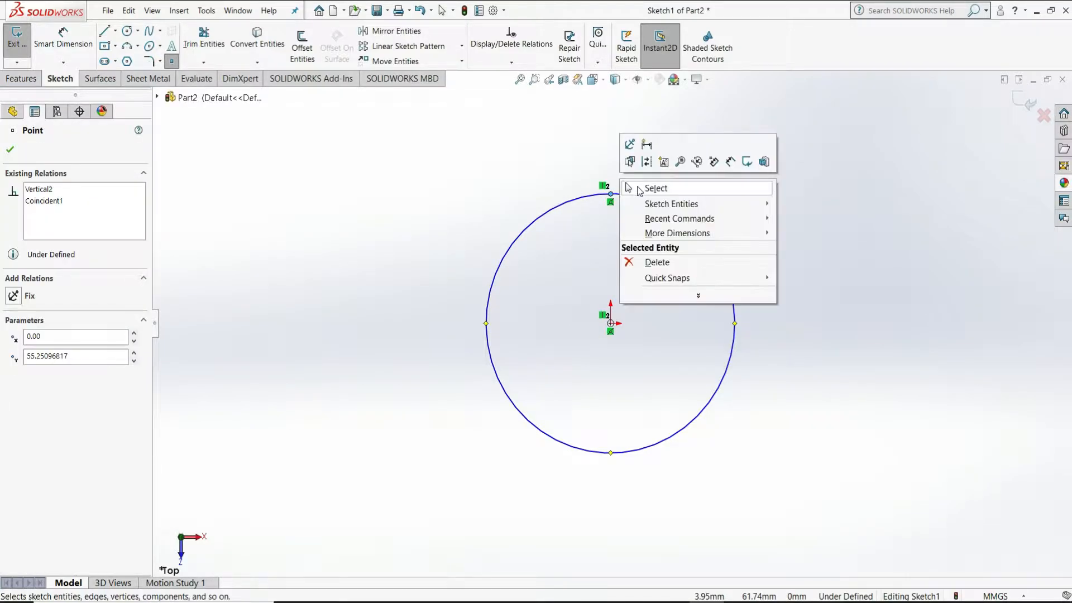
{"action": "left_click", "coordinate": [642, 187]}
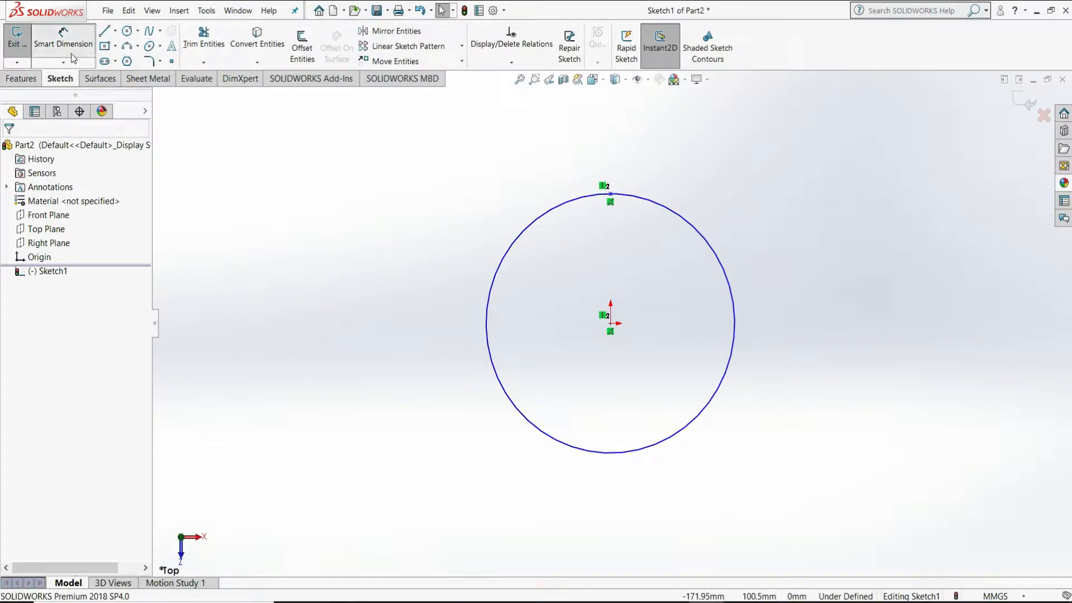
Step: Dimension the circle's diameter as 400 mm
{"action": "left_click", "coordinate": [711, 239]}
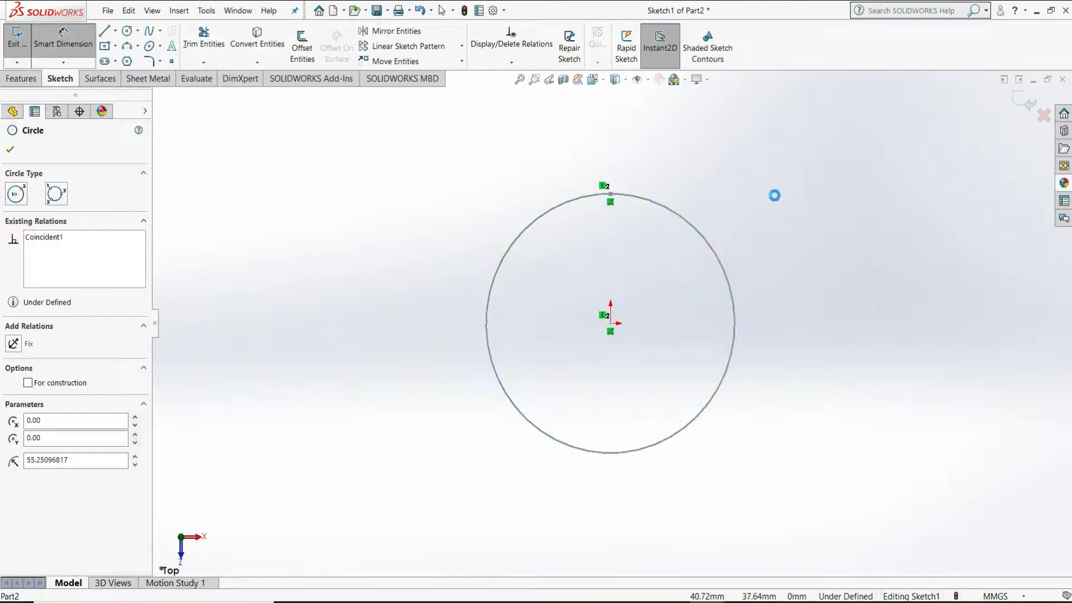
{"action": "left_click", "coordinate": [798, 232]}
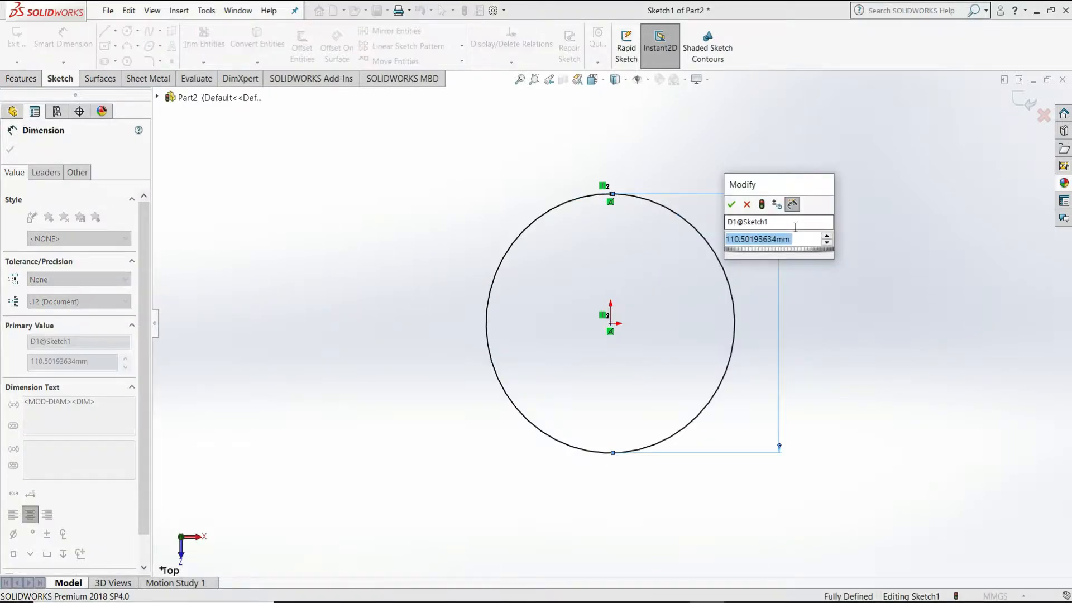
{"action": "type", "text": "400"}
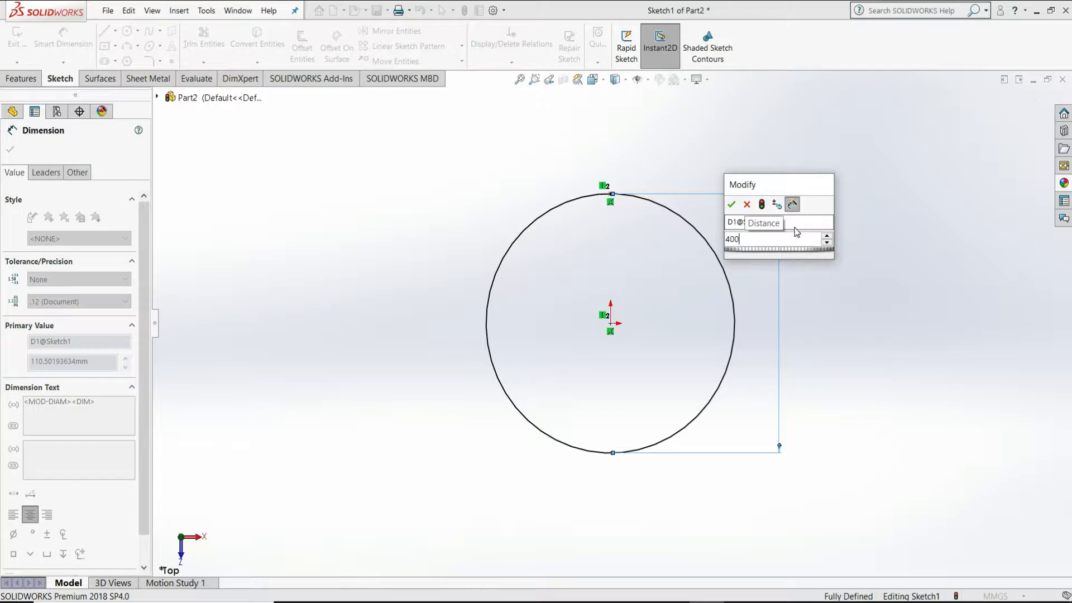
{"action": "key", "text": "Return"}
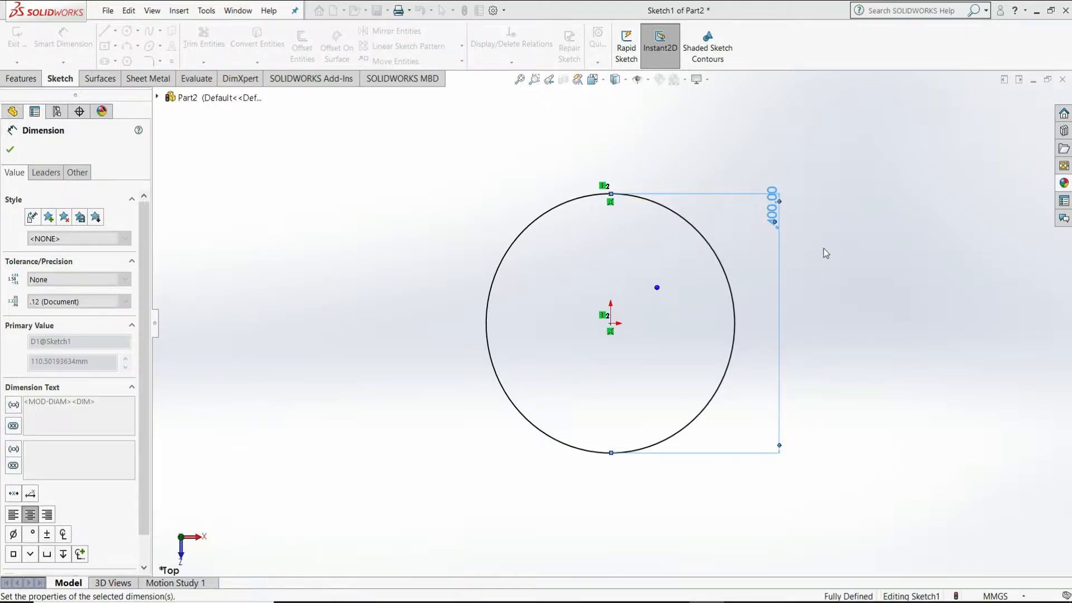
{"action": "right_click", "coordinate": [860, 293]}
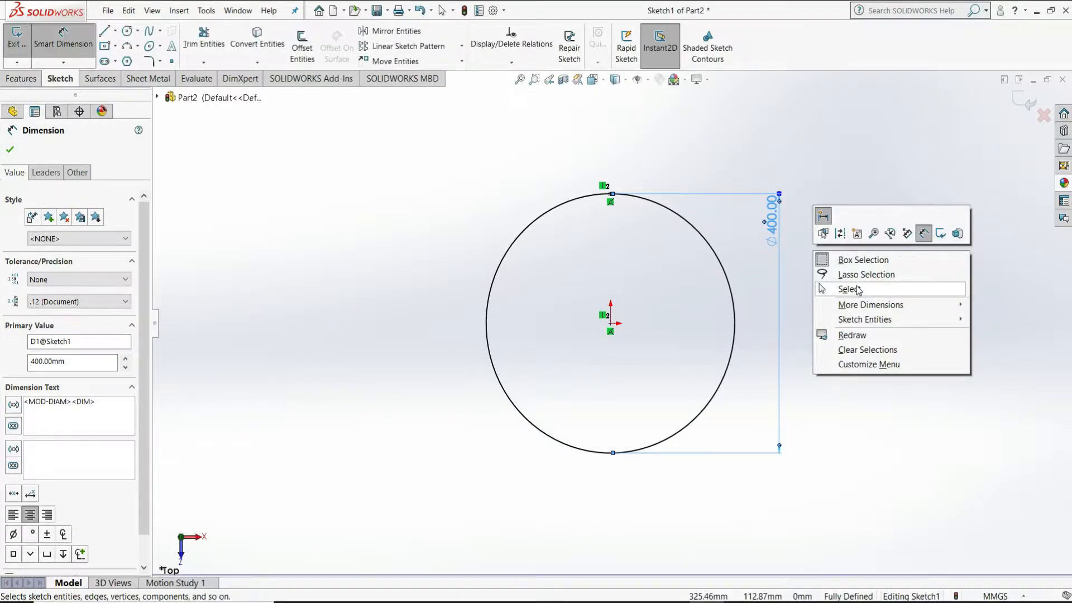
{"action": "left_click", "coordinate": [865, 290]}
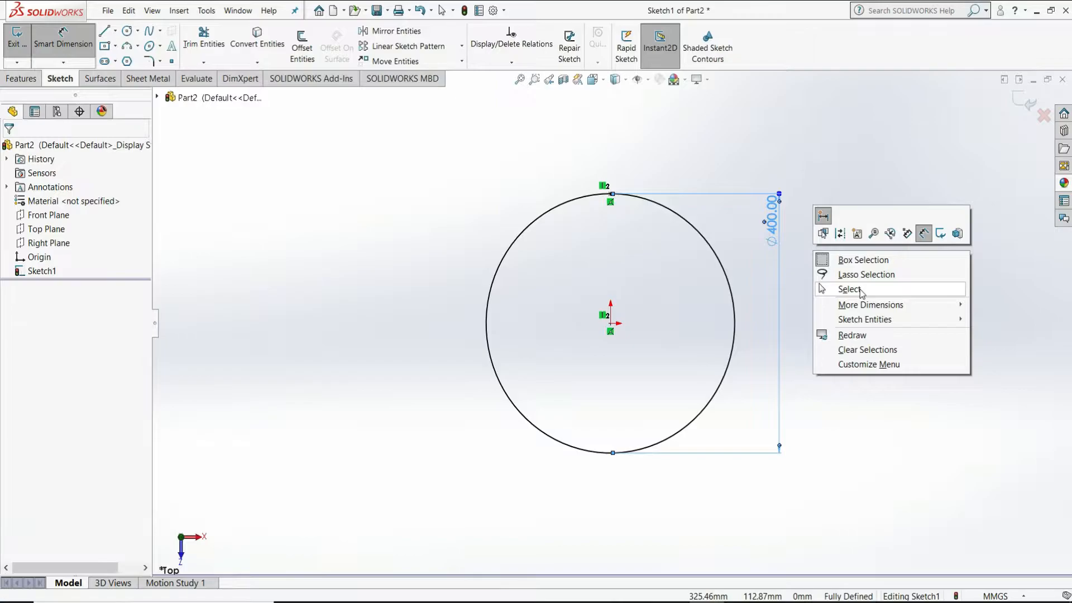
Step: Create a circular sketch pattern of the top point around the origin with 6 equally spaced instances over 360 degrees
{"action": "left_click", "coordinate": [462, 52]}
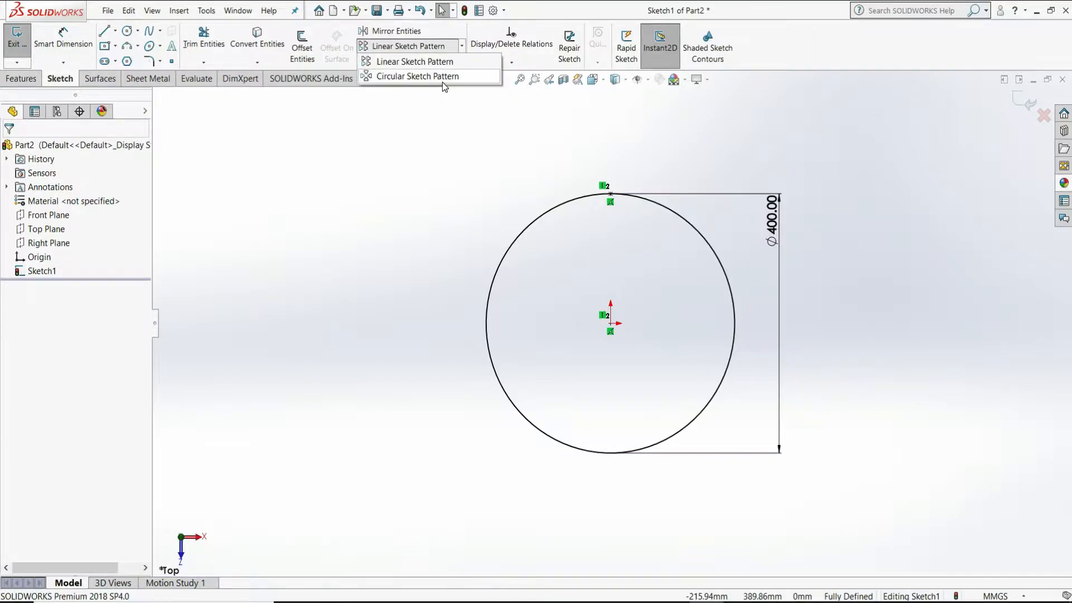
{"action": "left_click", "coordinate": [445, 78]}
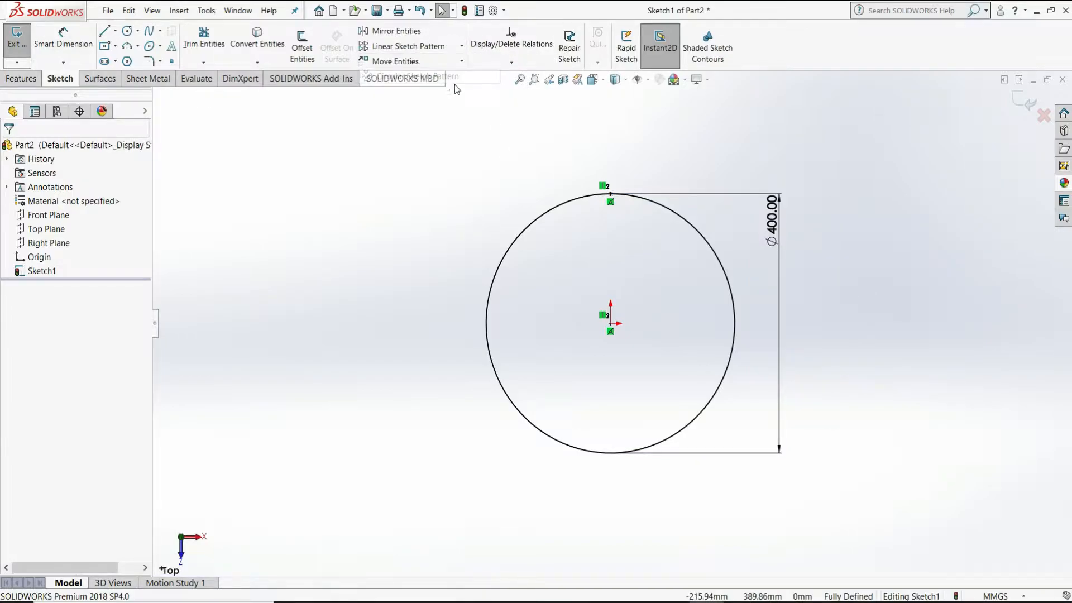
{"action": "left_click", "coordinate": [611, 195]}
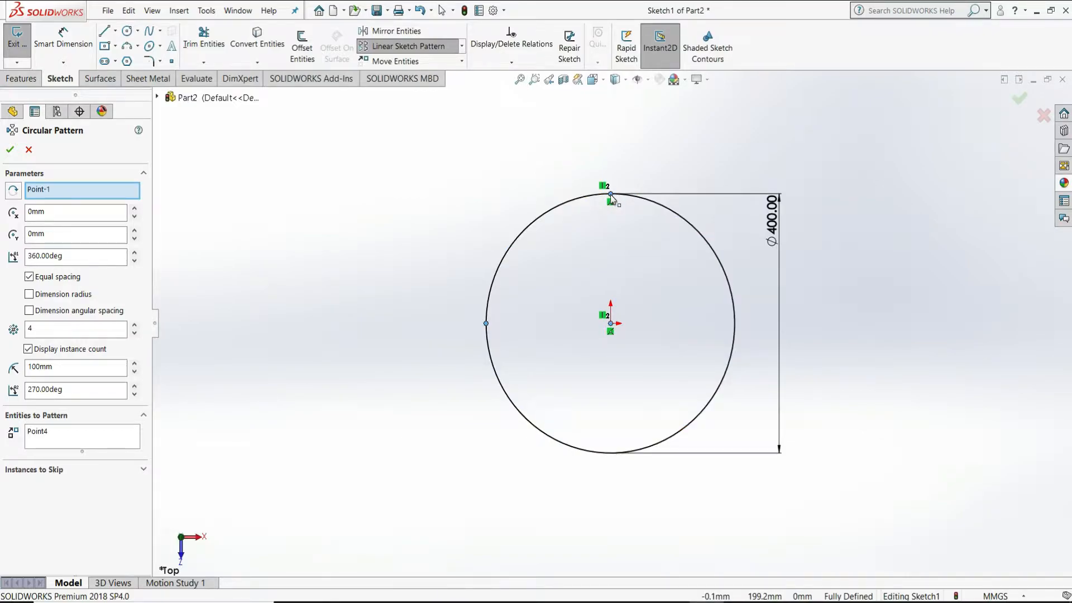
{"action": "left_click_drag", "start_coordinate": [79, 326], "coordinate": [5, 320]}
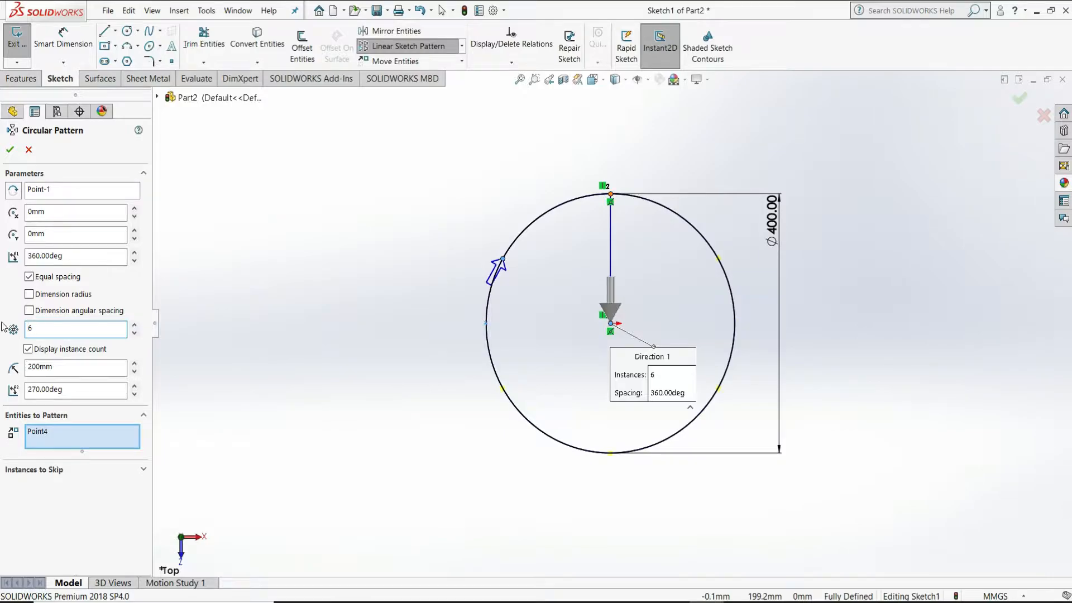
{"action": "left_click", "coordinate": [10, 151]}
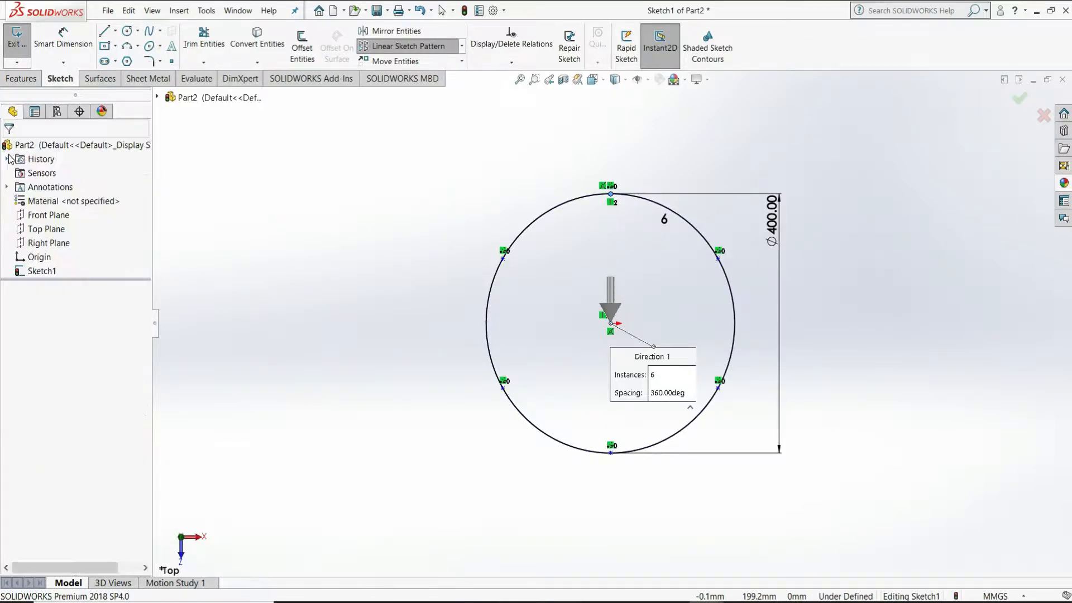
Step: Dimension the horizontal distance between the upper-left patterned point and the origin, accepting the measured value
{"action": "left_click", "coordinate": [74, 48]}
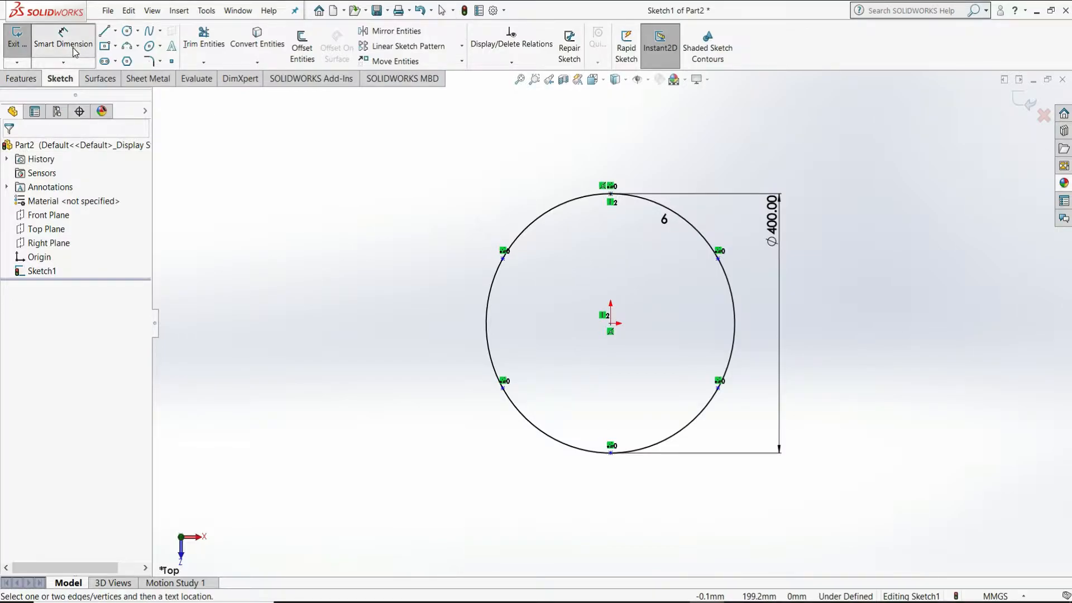
{"action": "left_click", "coordinate": [503, 258]}
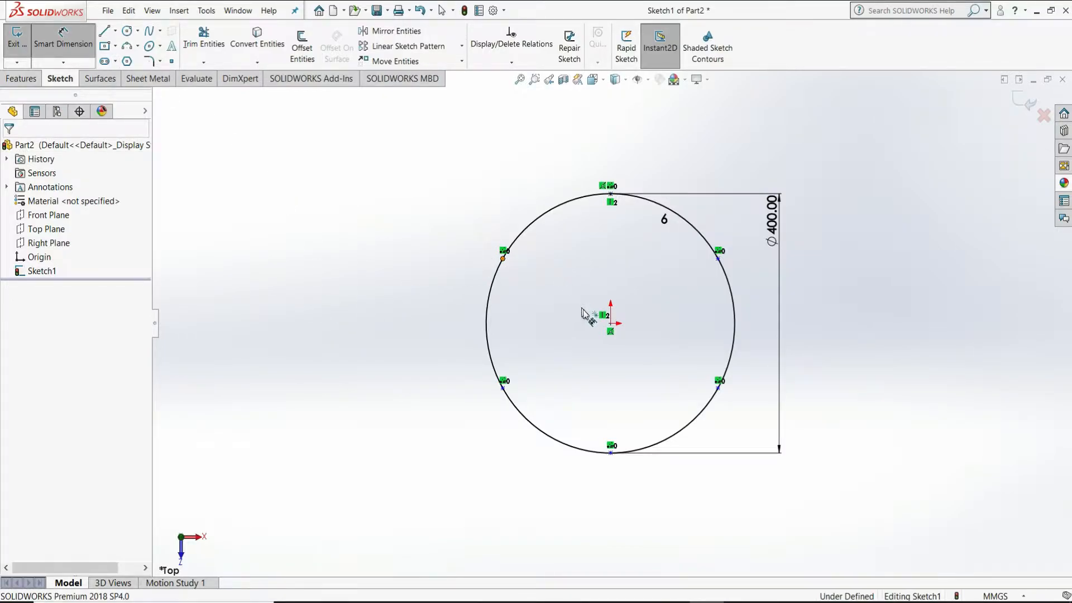
{"action": "left_click", "coordinate": [611, 324]}
{"action": "left_click", "coordinate": [548, 152]}
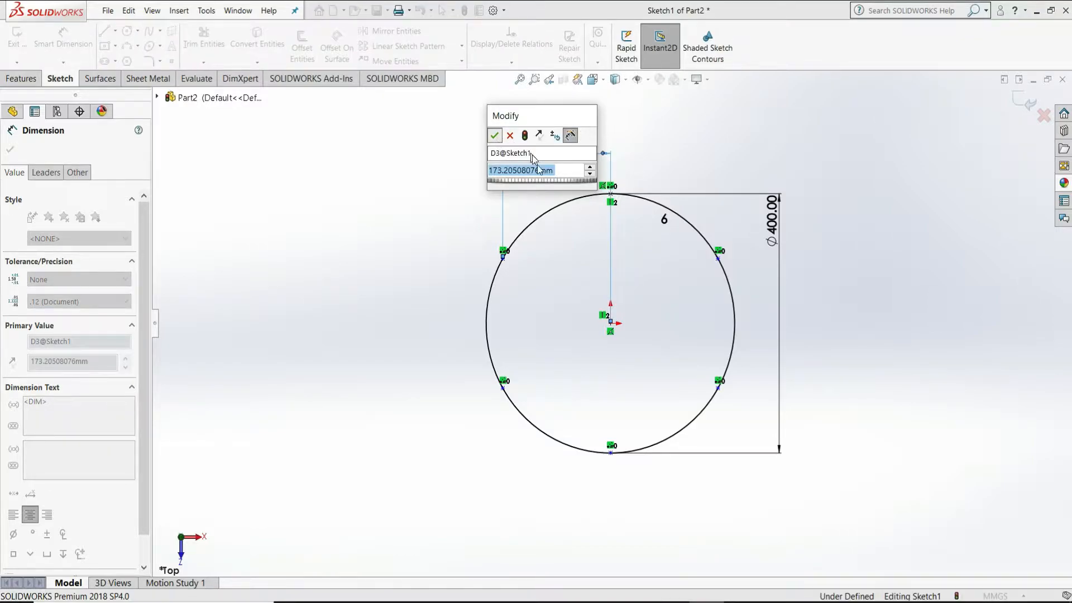
{"action": "left_click", "coordinate": [495, 136]}
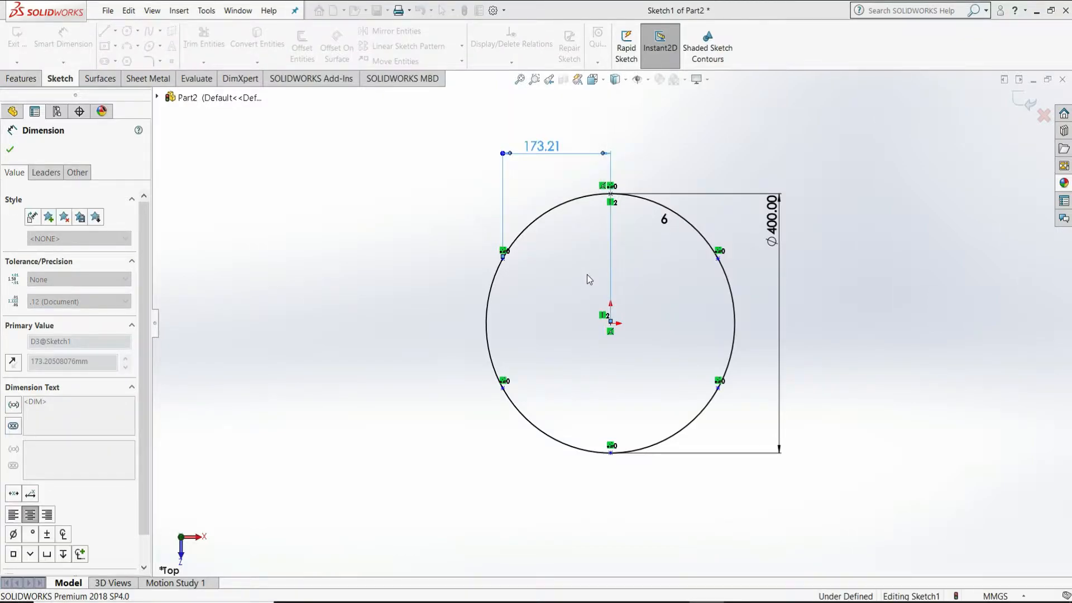
Step: Dimension the vertical distance between the two patterned points on the circle's left side, accepting the measured value
{"action": "left_click", "coordinate": [503, 257]}
{"action": "left_click", "coordinate": [503, 388]}
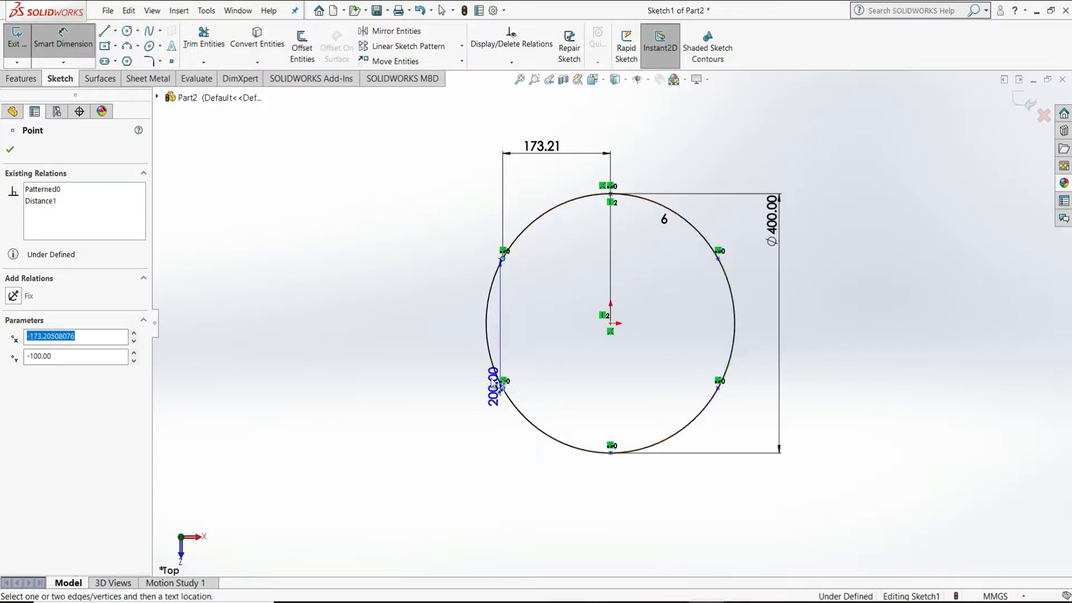
{"action": "left_click", "coordinate": [463, 334]}
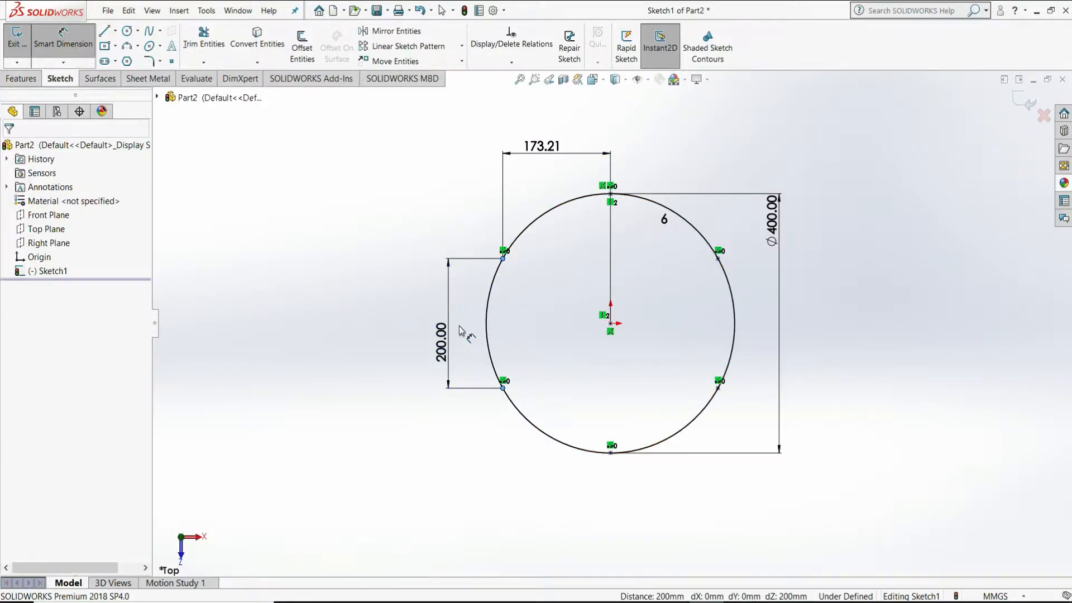
{"action": "left_click", "coordinate": [401, 321]}
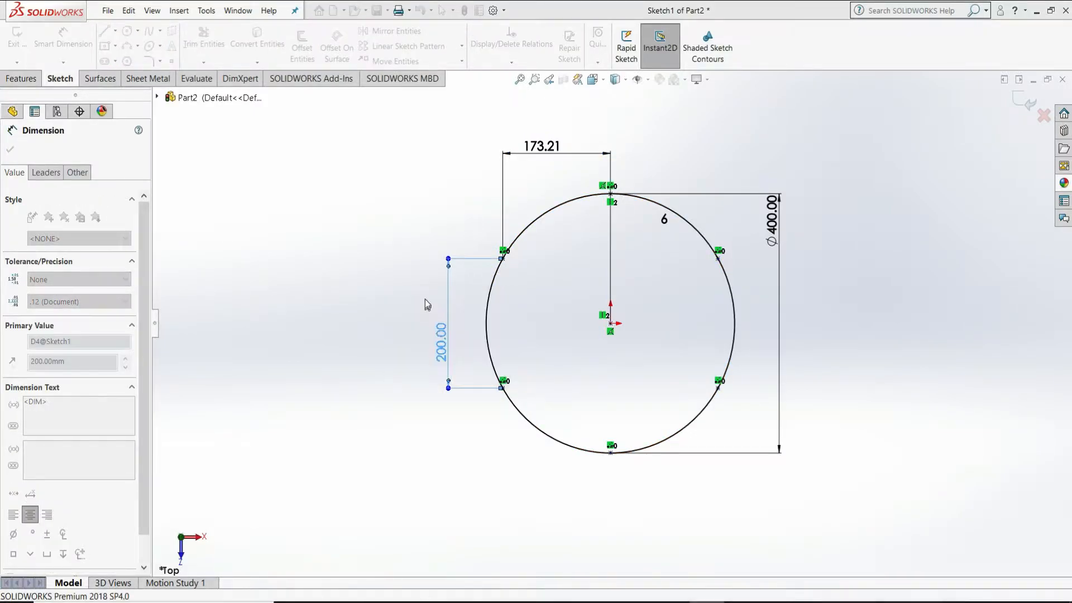
{"action": "right_click", "coordinate": [427, 304]}
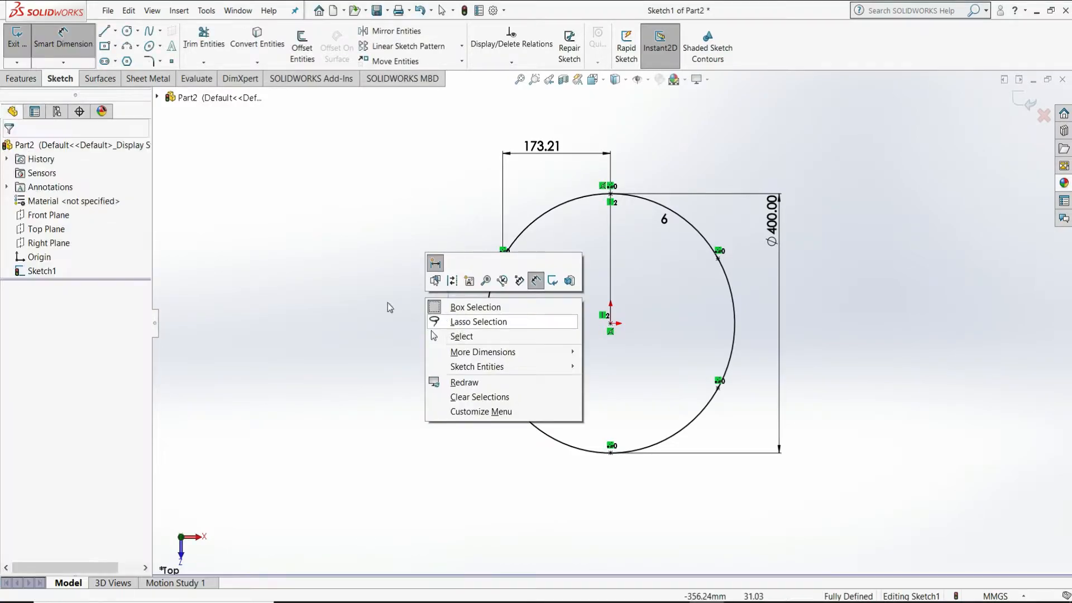
{"action": "key", "text": "Escape"}
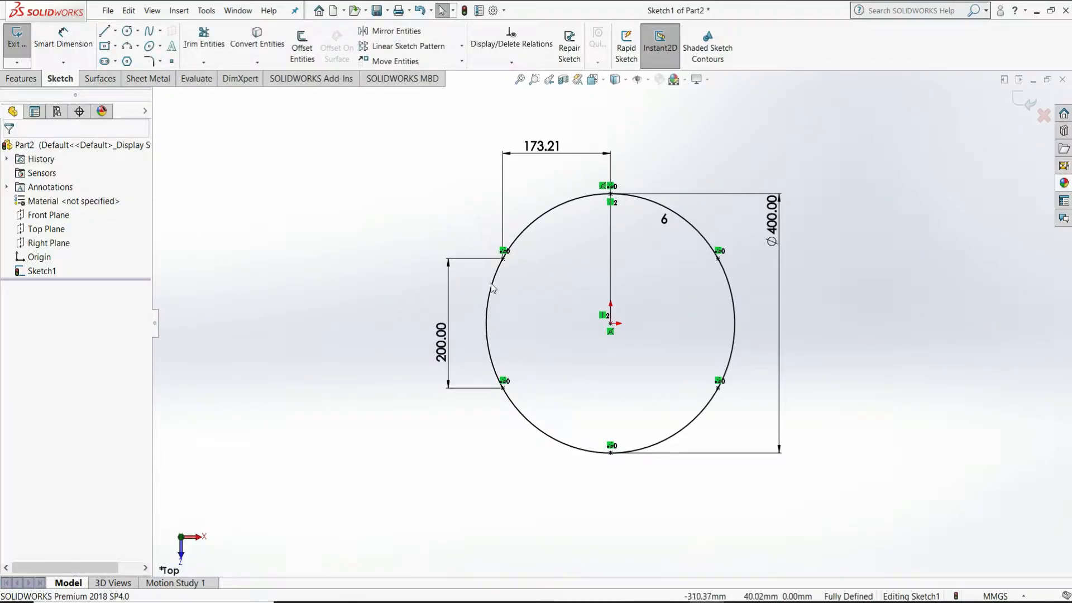
Step: Convert the 400 mm circle to construction geometry and exit the sketch
{"action": "left_click", "coordinate": [553, 207]}
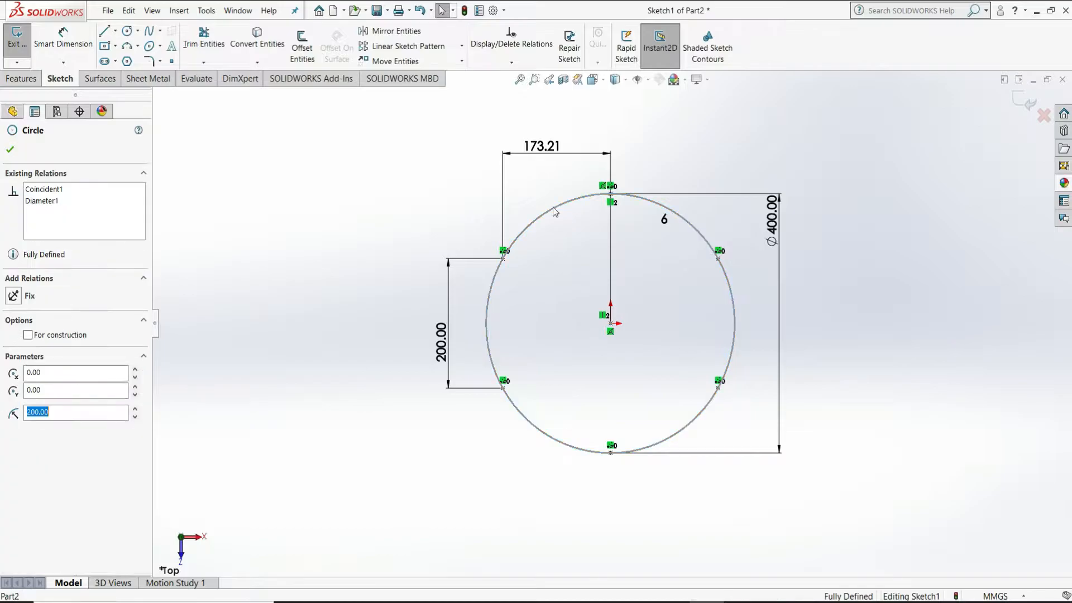
{"action": "left_click", "coordinate": [67, 335]}
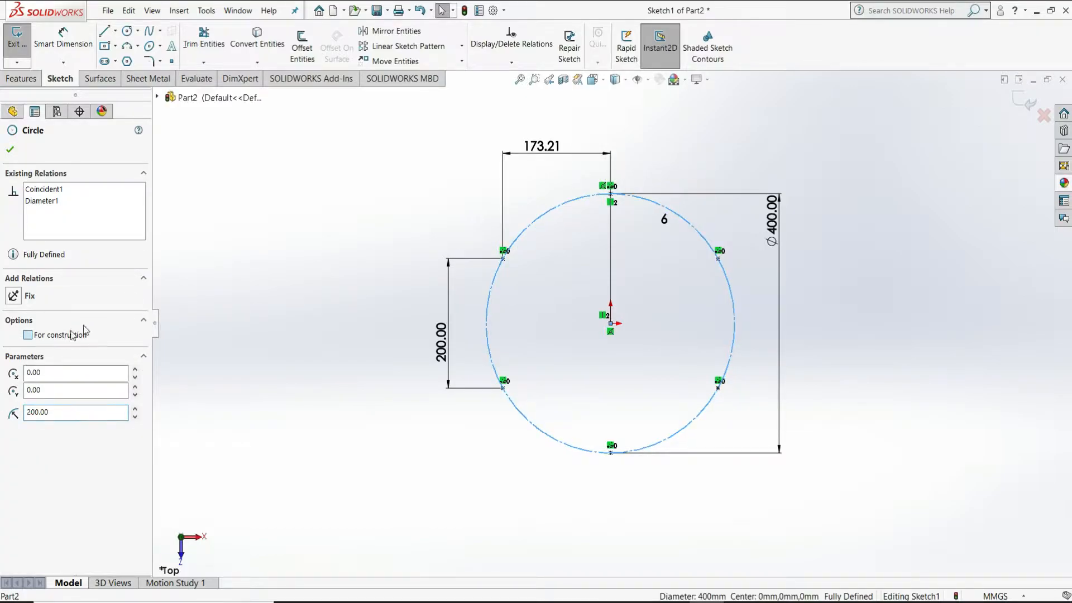
{"action": "left_click", "coordinate": [10, 149]}
{"action": "left_click", "coordinate": [224, 186]}
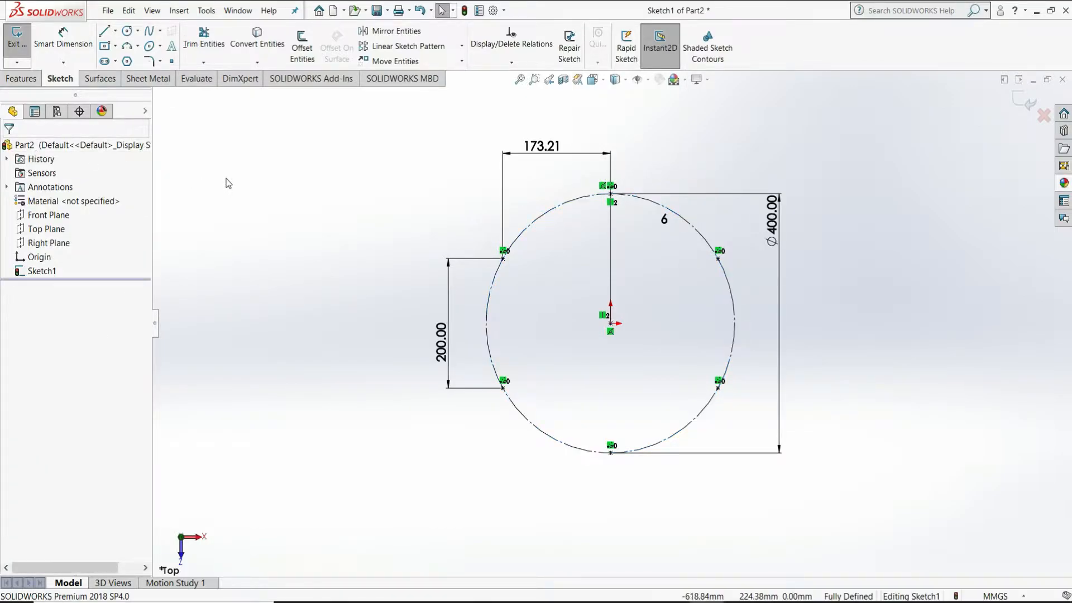
{"action": "left_click", "coordinate": [17, 39]}
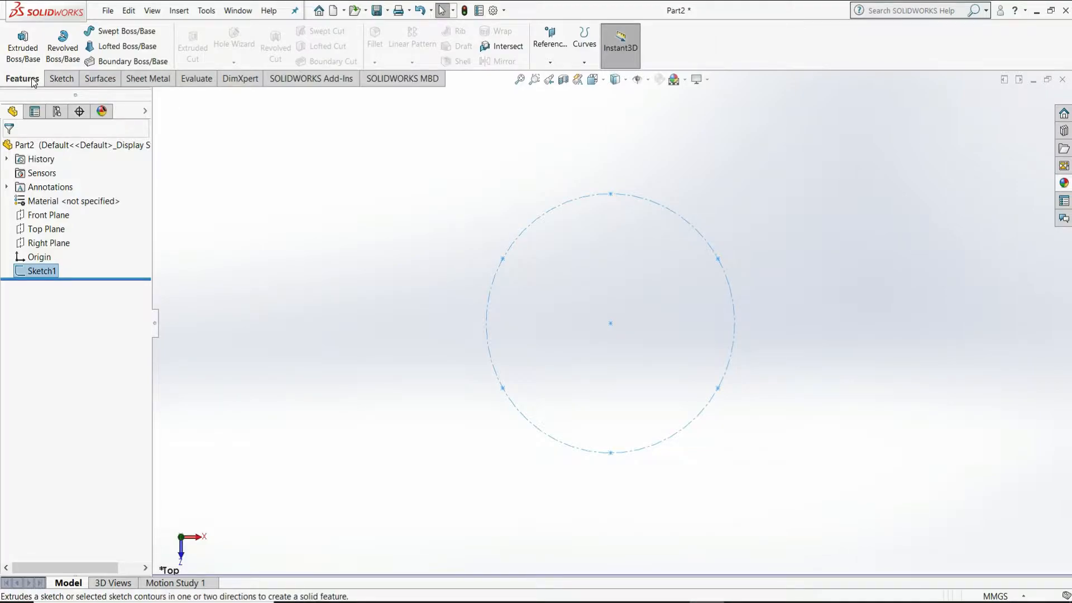
Step: Create a reference plane offset 70 mm from the Top Plane
{"action": "left_click", "coordinate": [550, 60]}
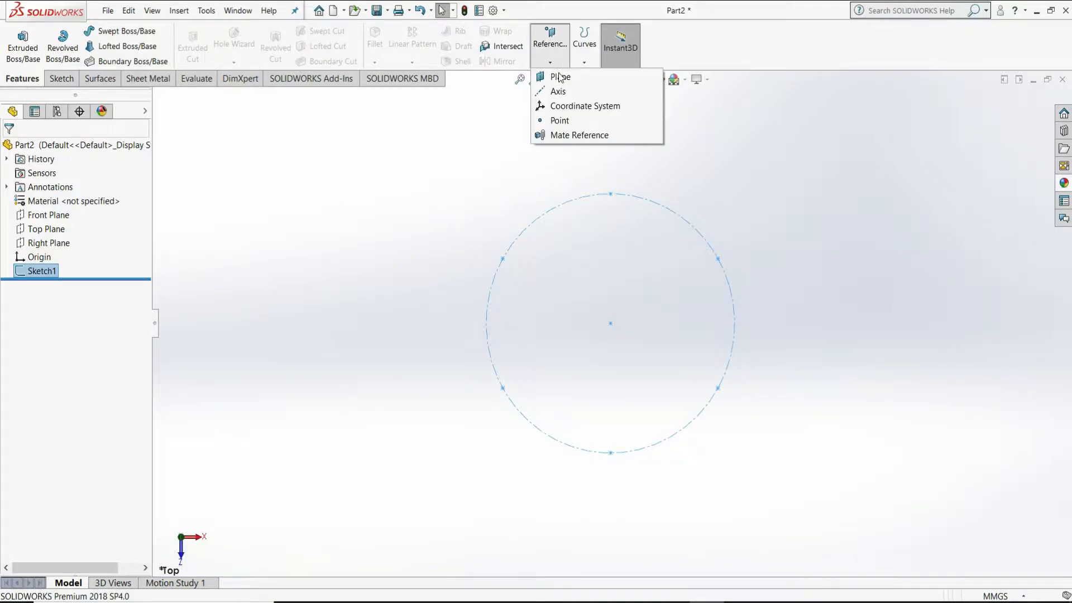
{"action": "left_click", "coordinate": [554, 81]}
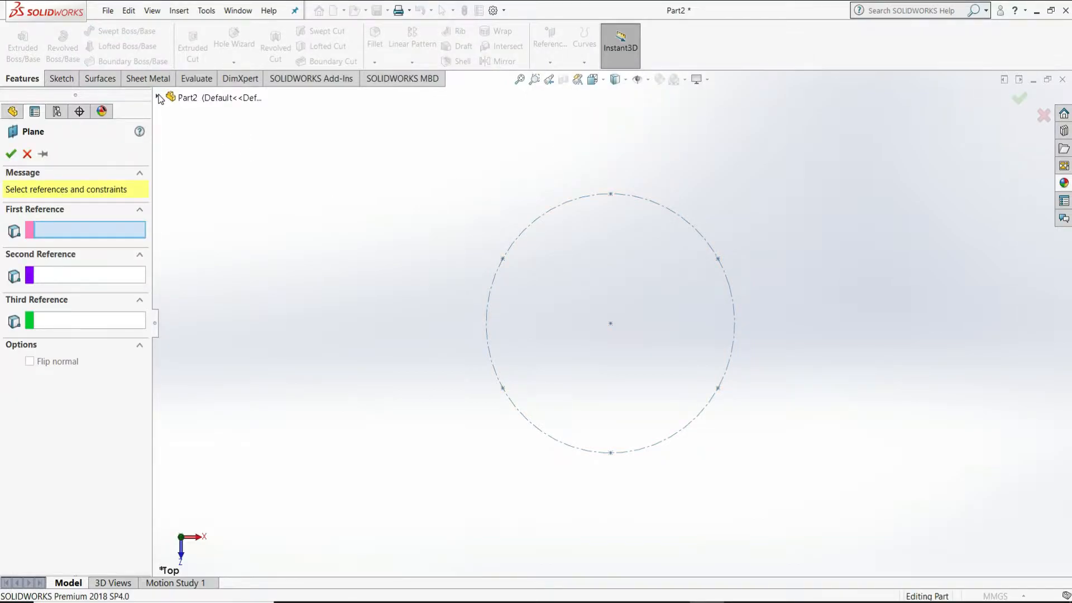
{"action": "left_click", "coordinate": [159, 98]}
{"action": "left_click", "coordinate": [201, 182]}
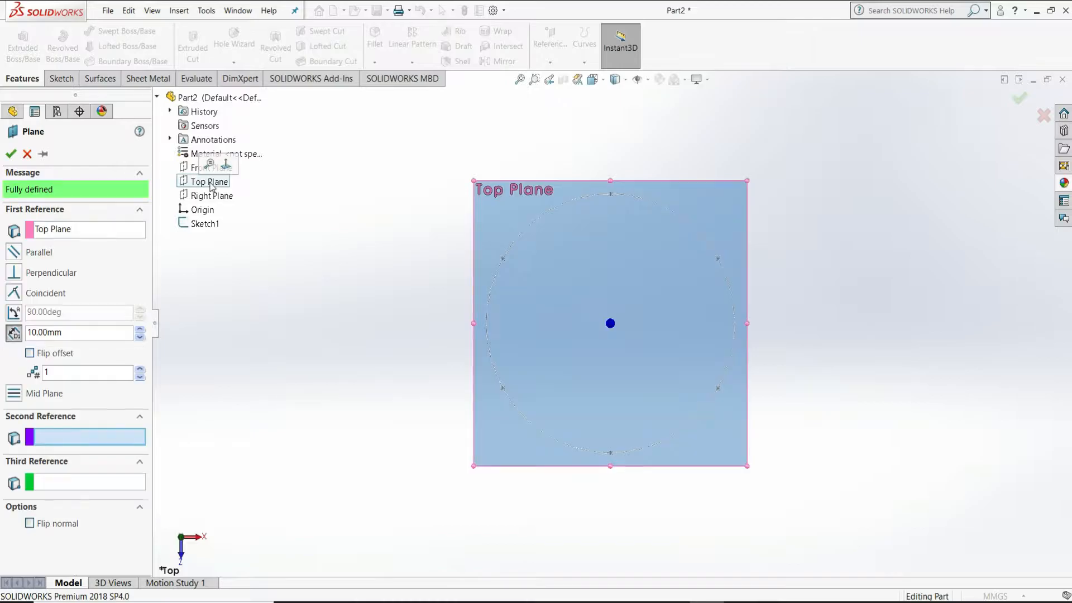
{"action": "left_click_drag", "start_coordinate": [105, 334], "coordinate": [3, 330]}
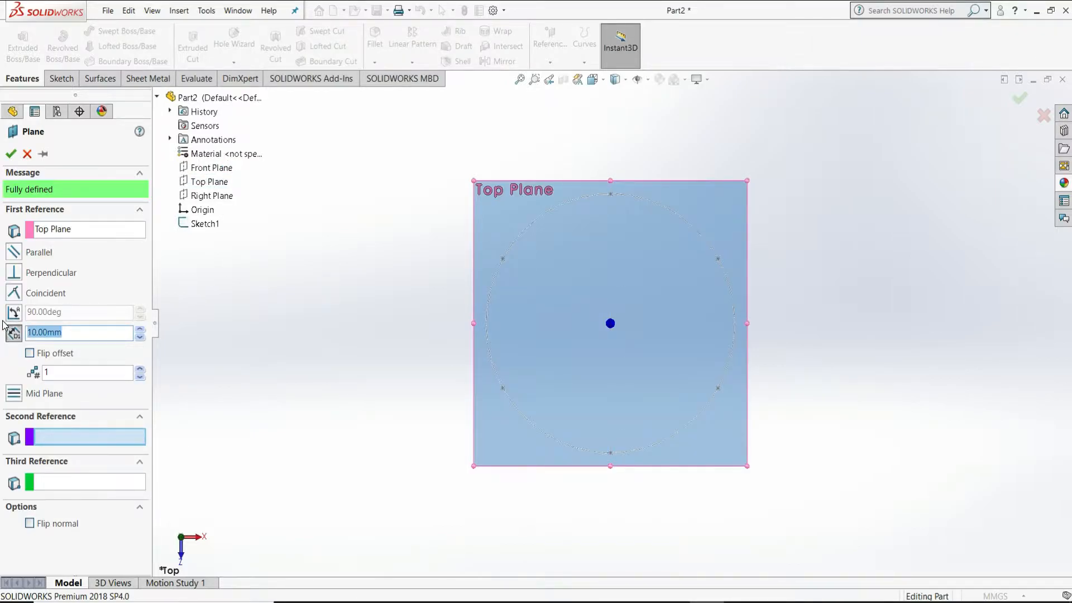
{"action": "key", "text": "Return"}
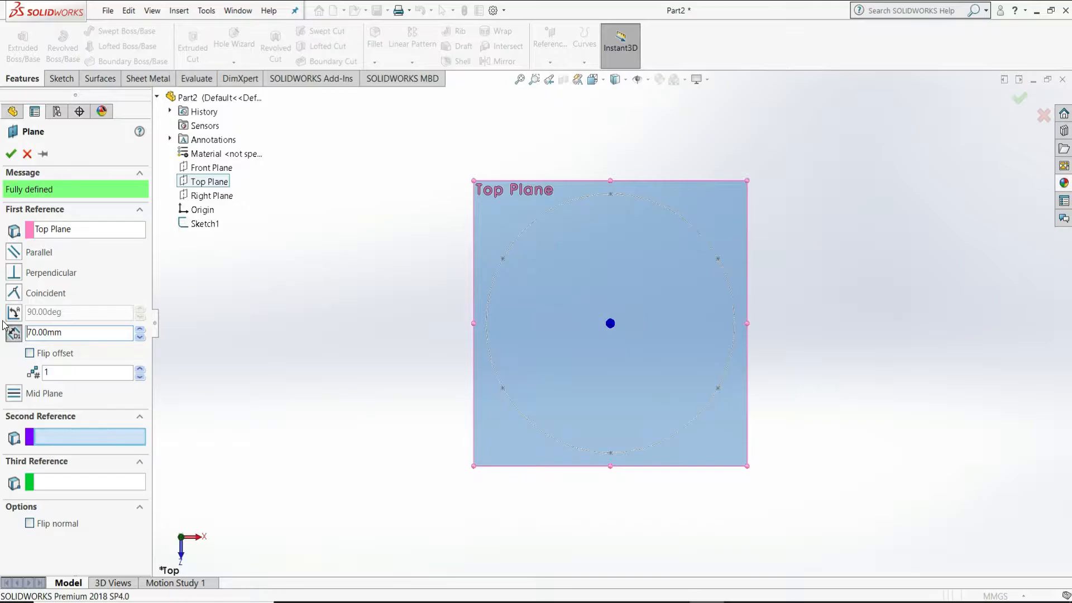
{"action": "left_click", "coordinate": [11, 154]}
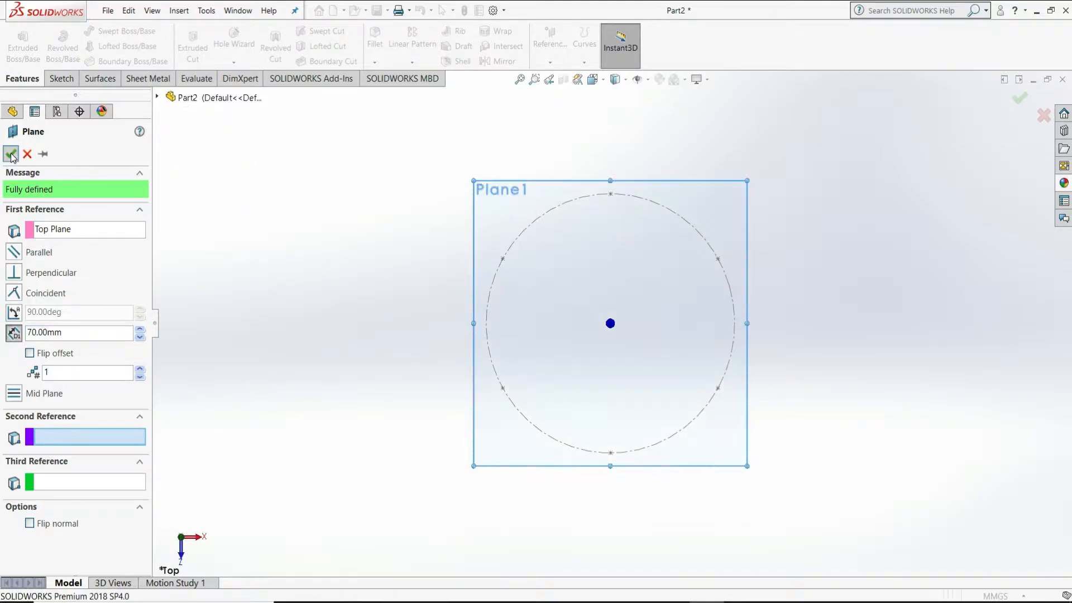
{"action": "left_click", "coordinate": [294, 330]}
Step: Insert a derived sketch of Sketch1, the 400 mm construction circle with six points, on Plane1
{"action": "key", "text": "ctrl+7"}
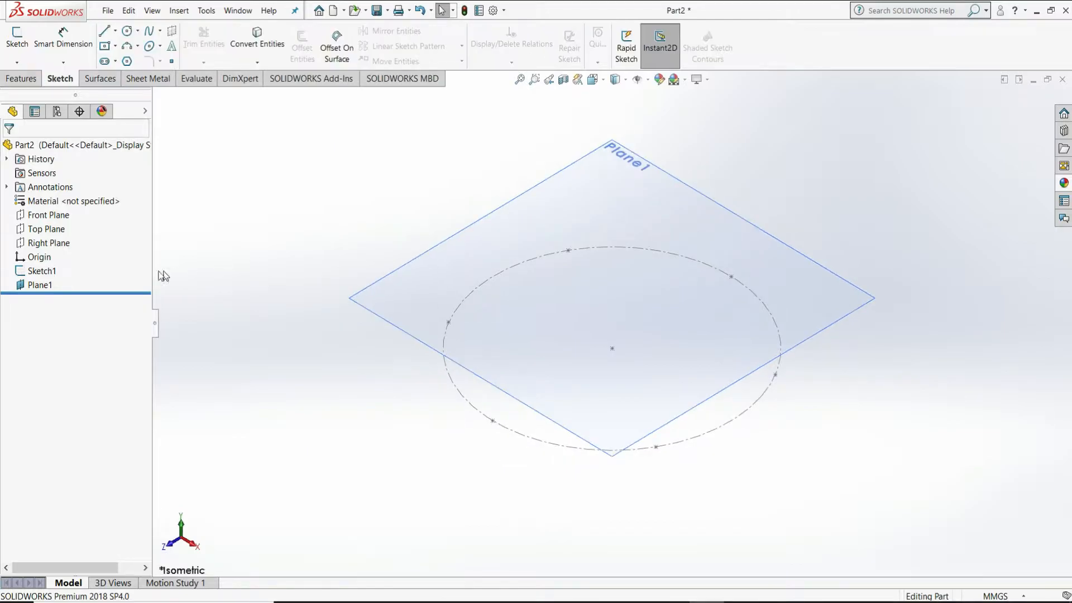
{"action": "left_click", "coordinate": [42, 271]}
{"action": "left_click", "coordinate": [47, 286], "text": "ctrl"}
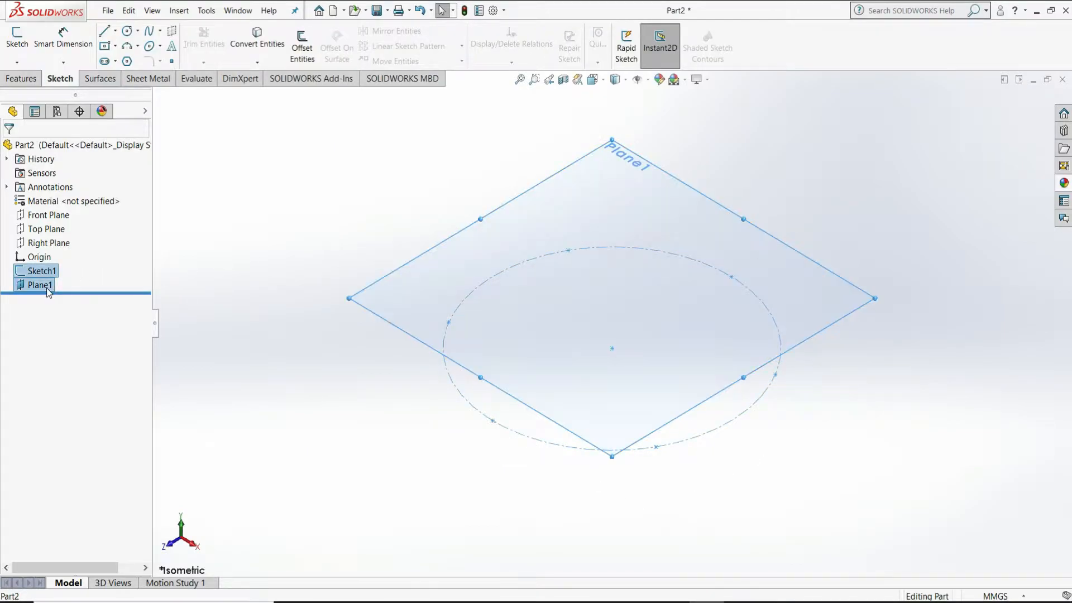
{"action": "left_click", "coordinate": [179, 10]}
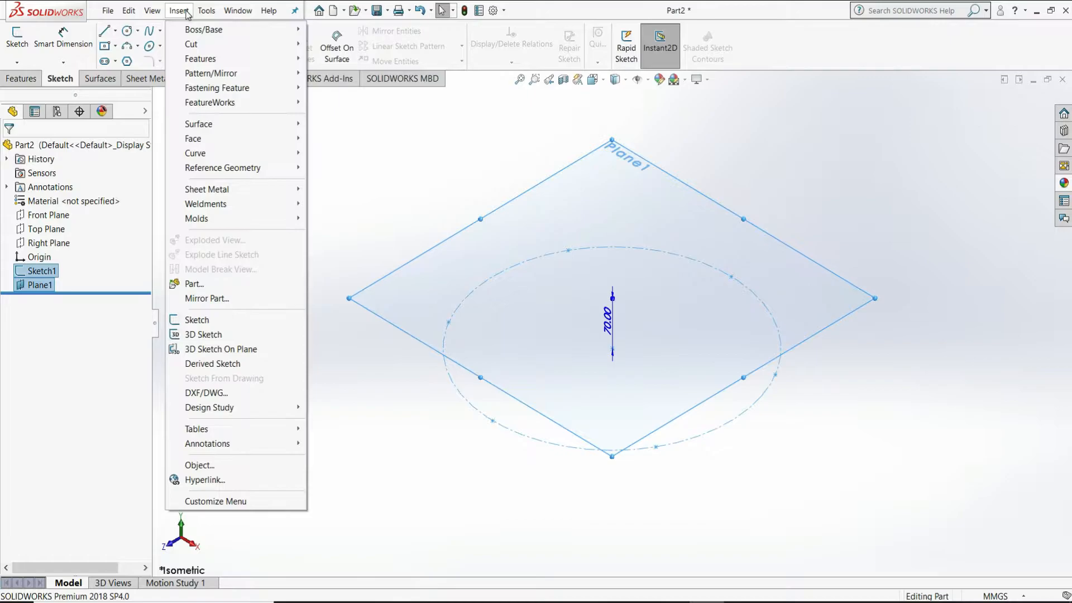
{"action": "left_click", "coordinate": [199, 366]}
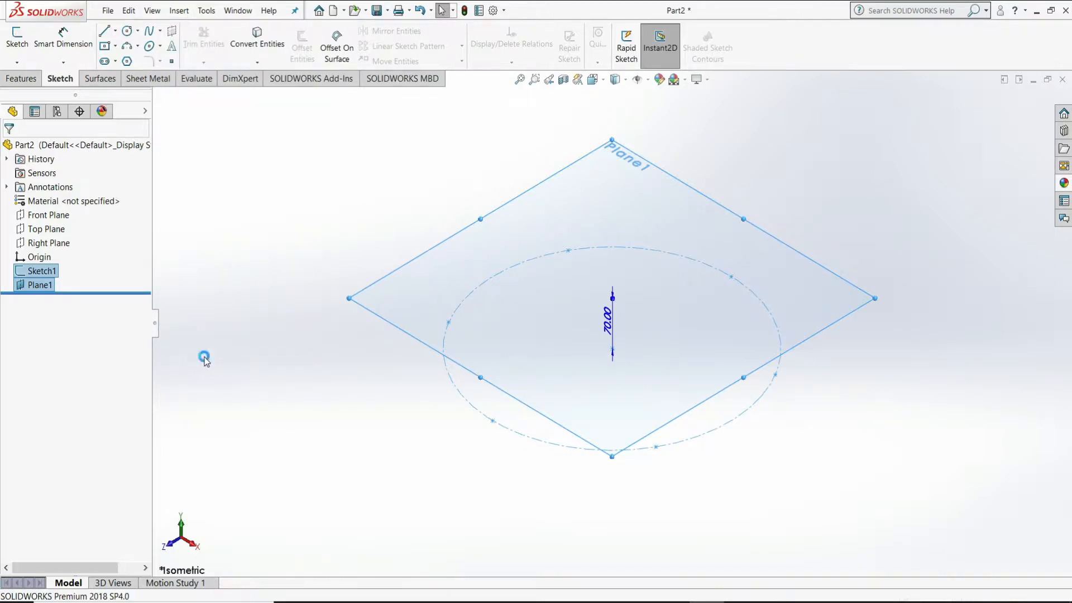
{"action": "left_click", "coordinate": [251, 335]}
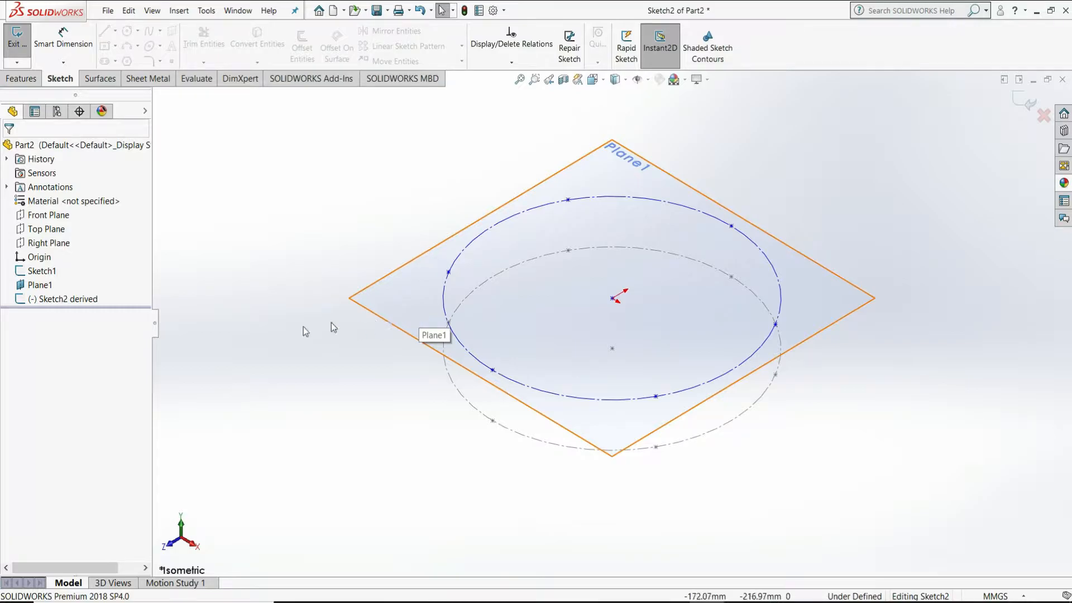
Step: Hide Plane1 and exit the derived sketch
{"action": "left_click", "coordinate": [40, 286]}
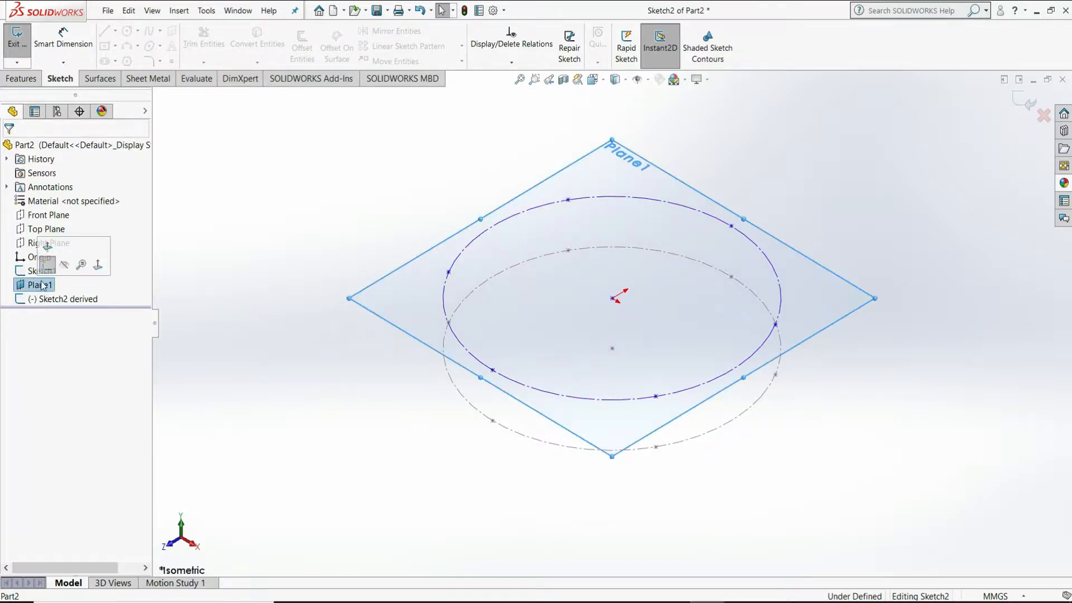
{"action": "left_click", "coordinate": [47, 267]}
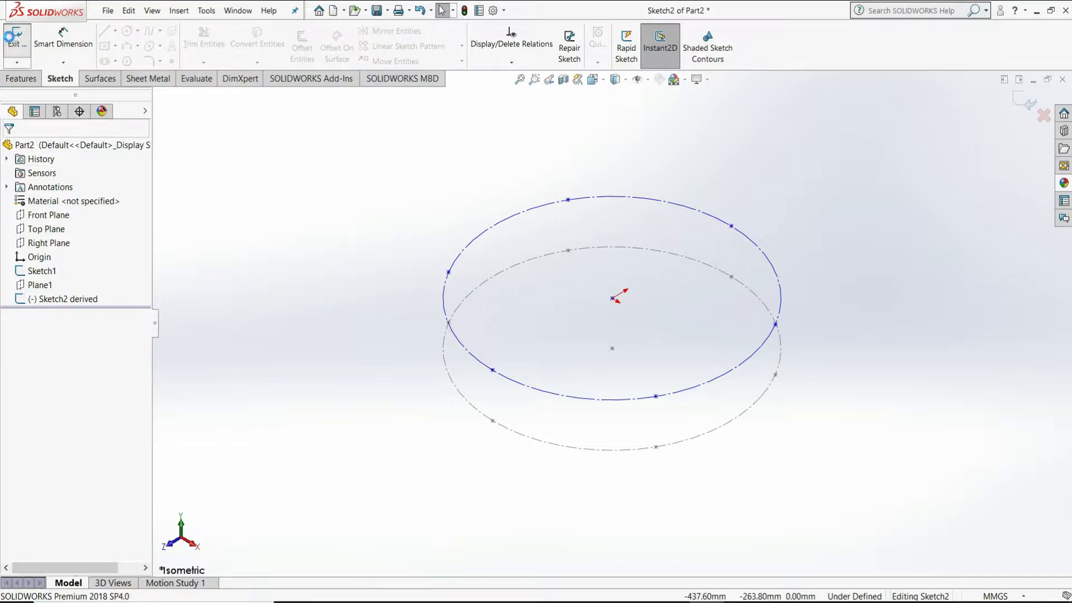
{"action": "left_click", "coordinate": [11, 42]}
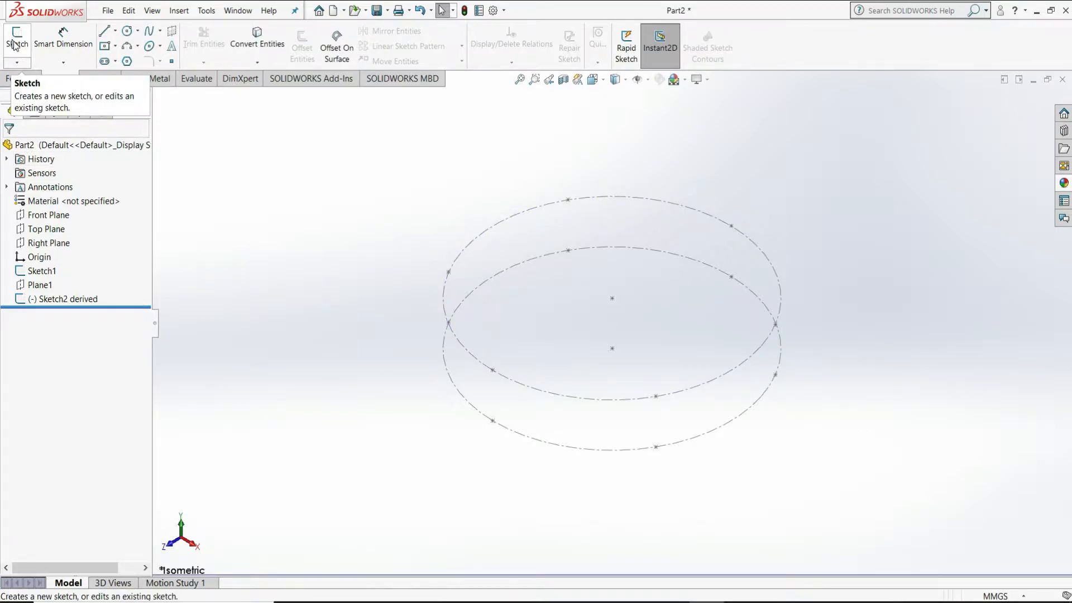
Step: Draw a closed spline in a new 3D sketch through six points, alternating between the upper and lower construction circles
{"action": "left_click", "coordinate": [17, 62]}
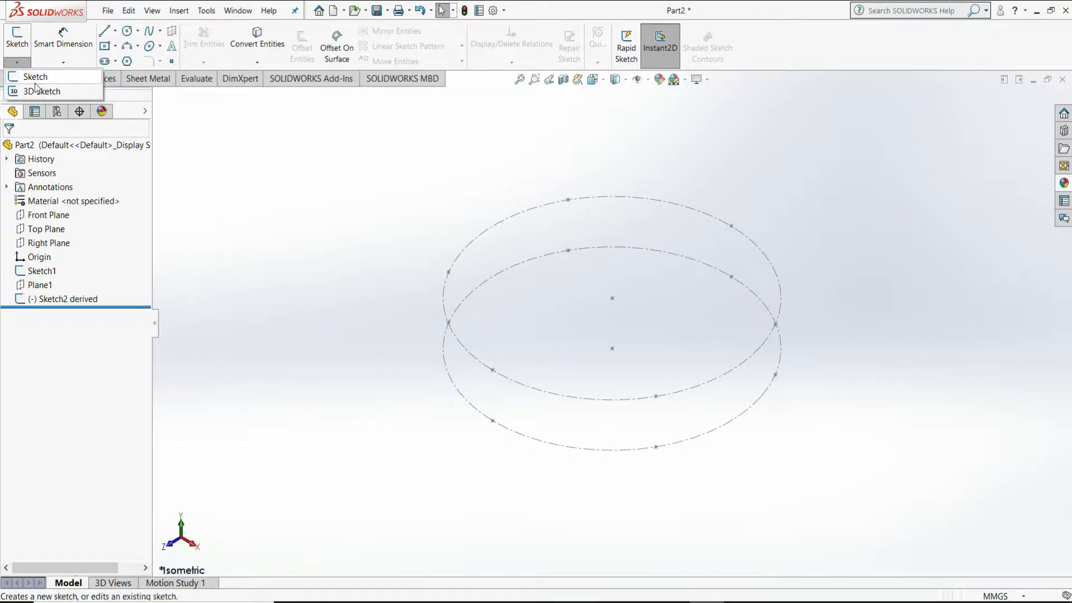
{"action": "left_click", "coordinate": [41, 92]}
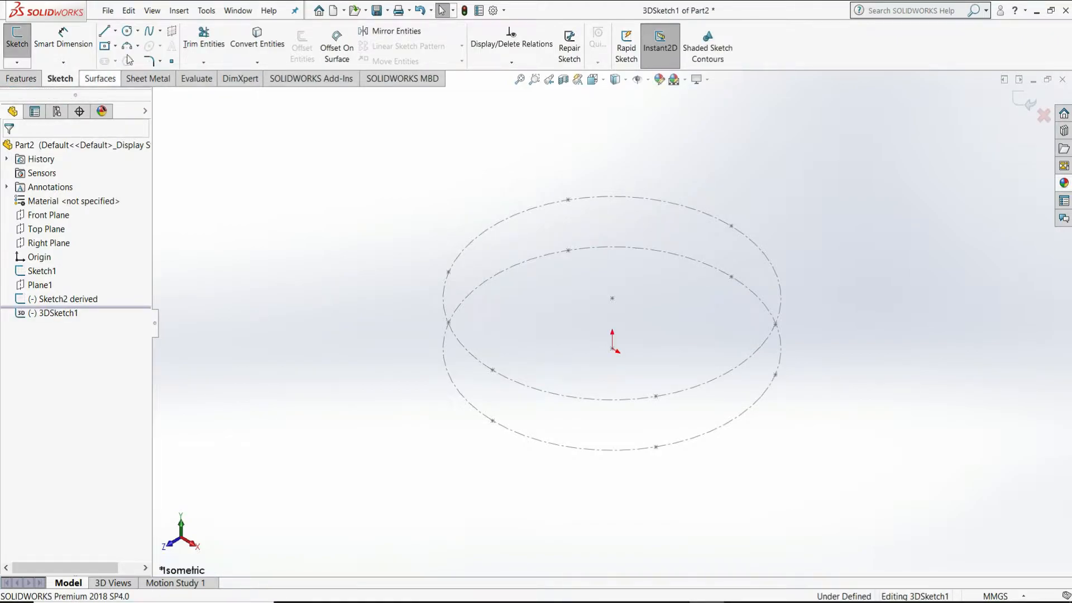
{"action": "left_click", "coordinate": [149, 35]}
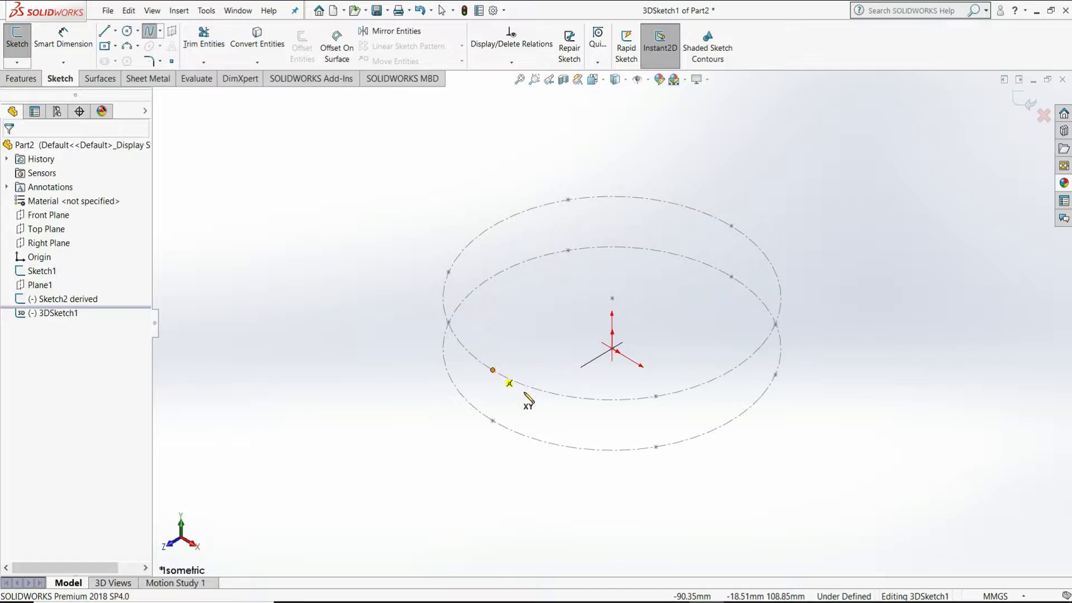
{"action": "left_click", "coordinate": [656, 448]}
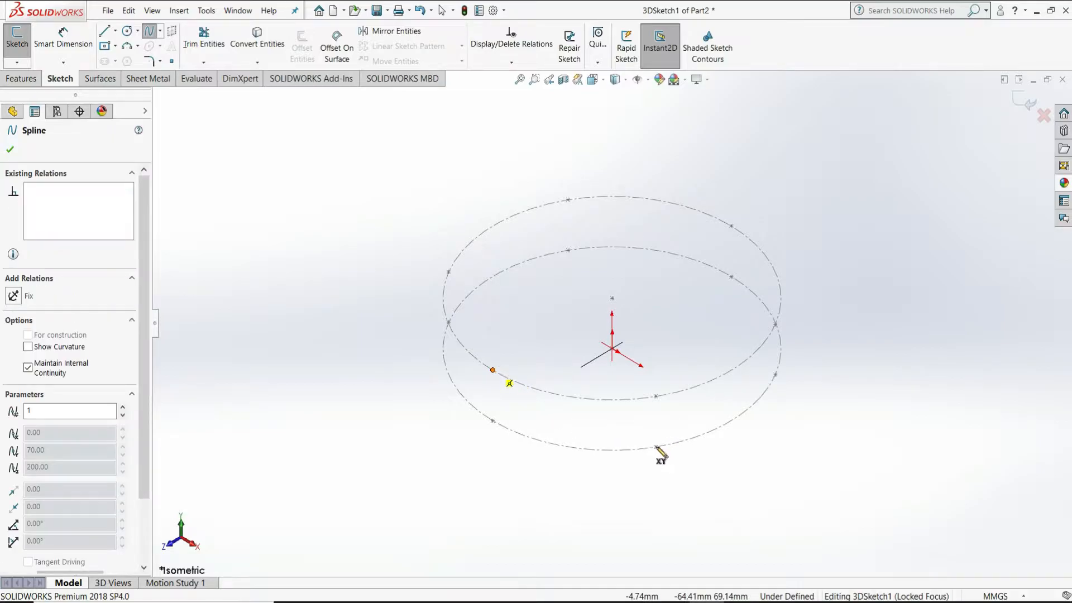
{"action": "left_click", "coordinate": [657, 448]}
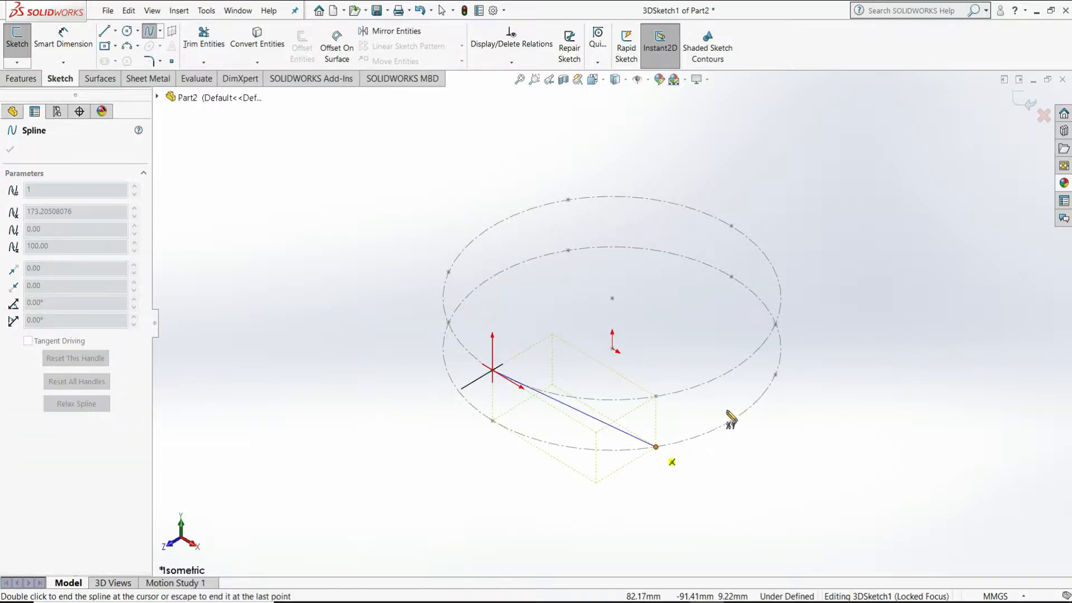
{"action": "left_click", "coordinate": [776, 324]}
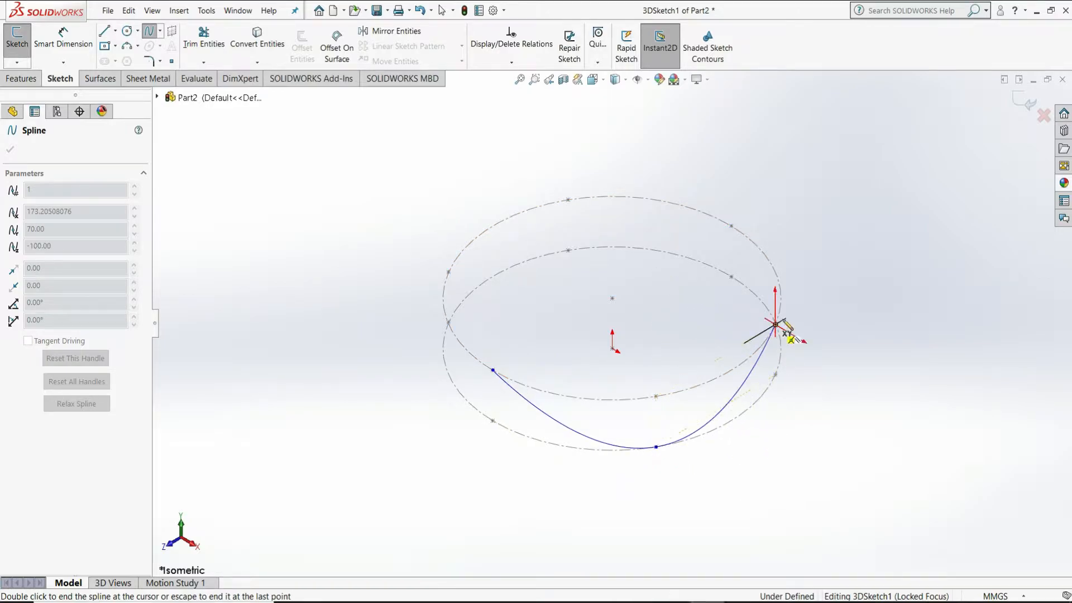
{"action": "left_click", "coordinate": [731, 277]}
{"action": "left_click", "coordinate": [568, 200]}
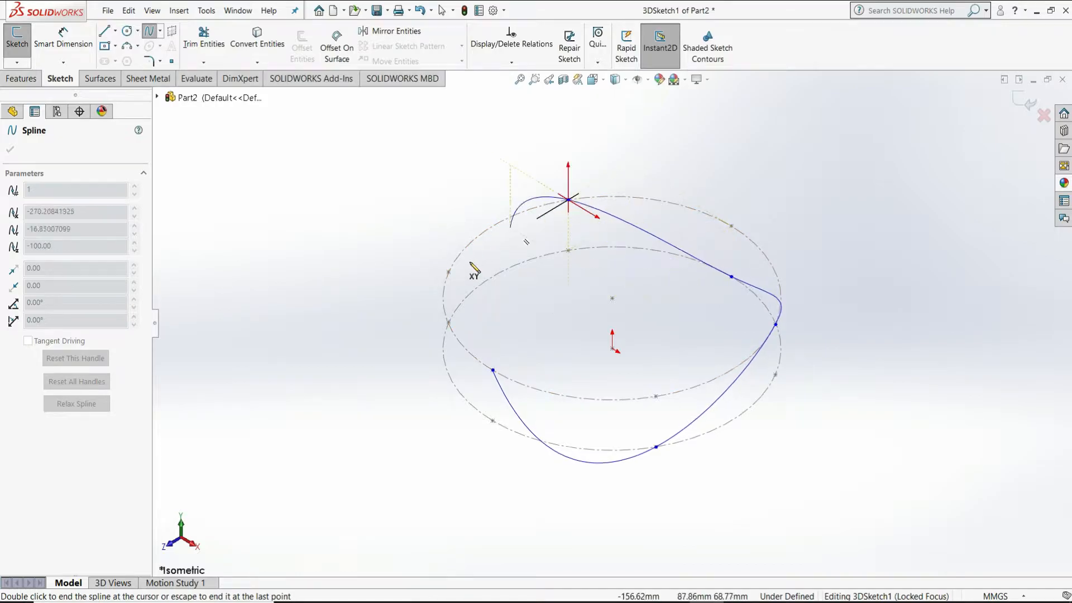
{"action": "left_click", "coordinate": [448, 323]}
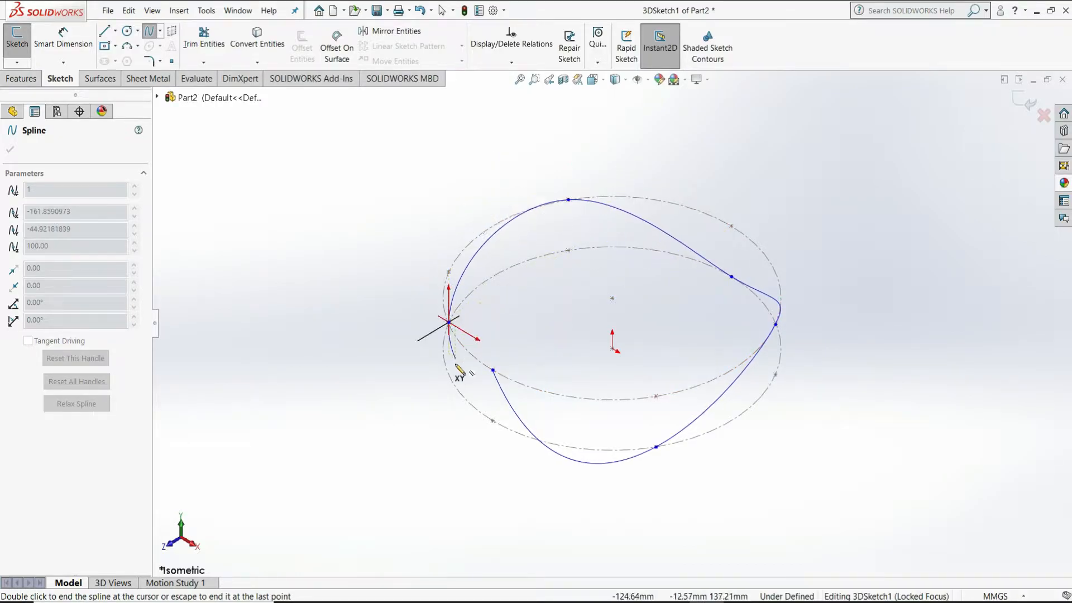
{"action": "left_click", "coordinate": [494, 371]}
{"action": "right_click", "coordinate": [503, 375]}
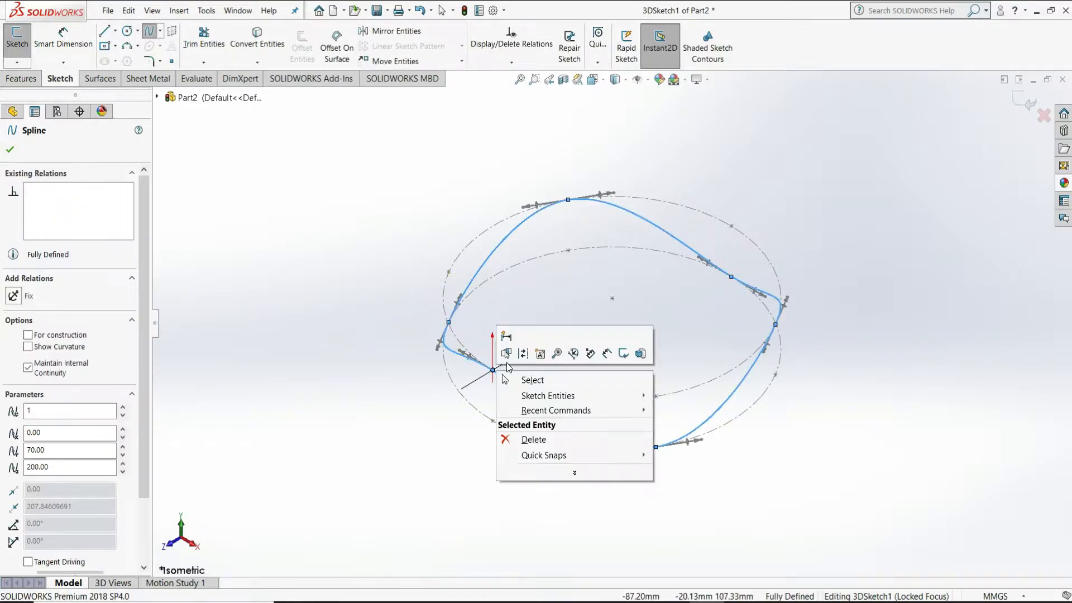
{"action": "left_click", "coordinate": [513, 379]}
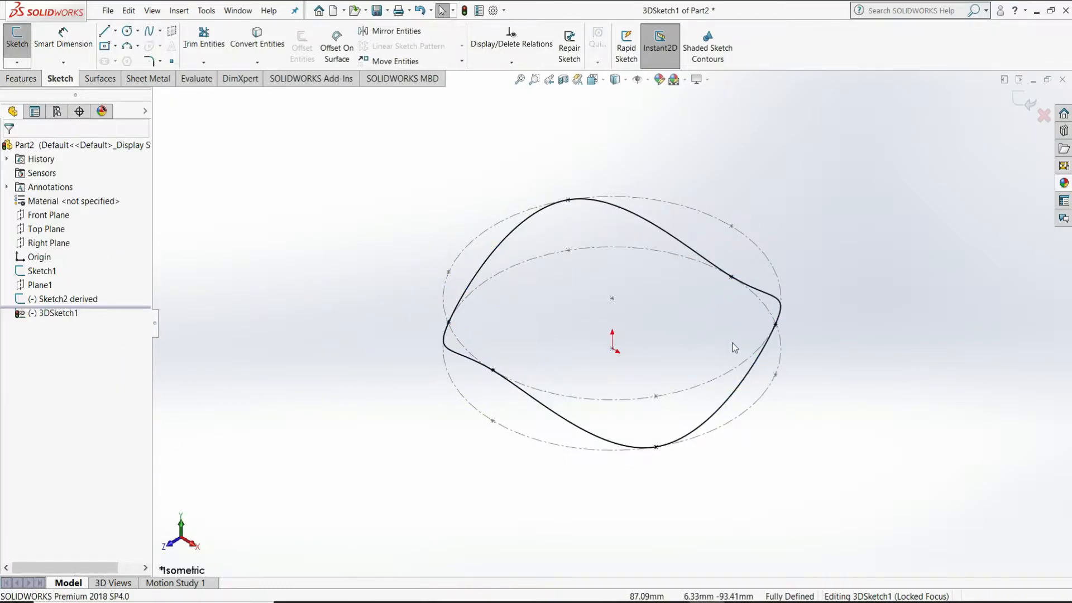
Step: Exit the 3D sketch and hide Sketch1 and the derived Sketch2
{"action": "middle_click_drag", "start_coordinate": [821, 340], "coordinate": [866, 317]}
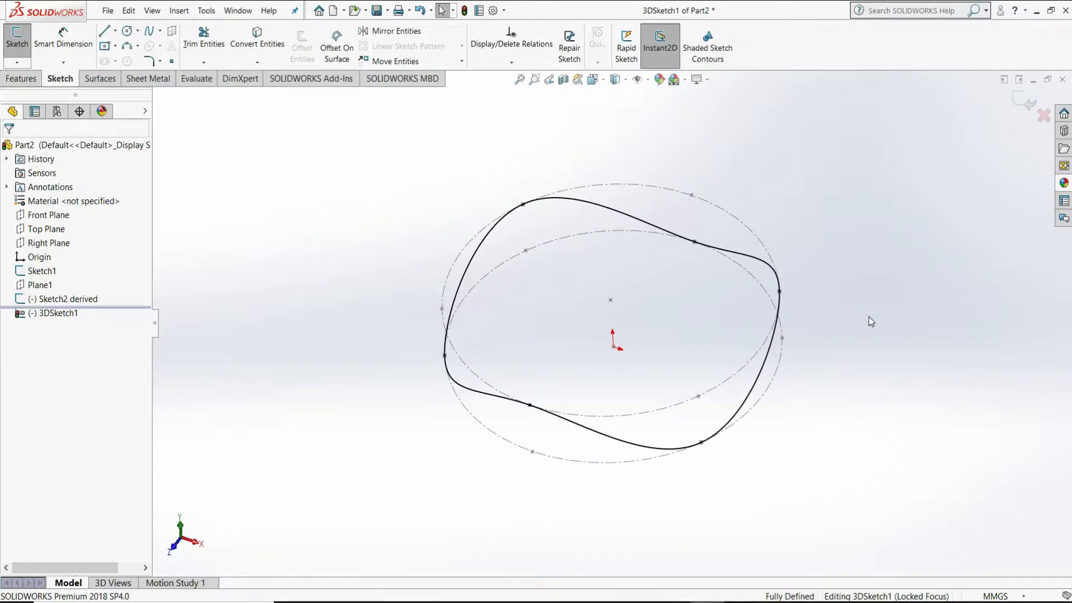
{"action": "left_click", "coordinate": [1026, 102]}
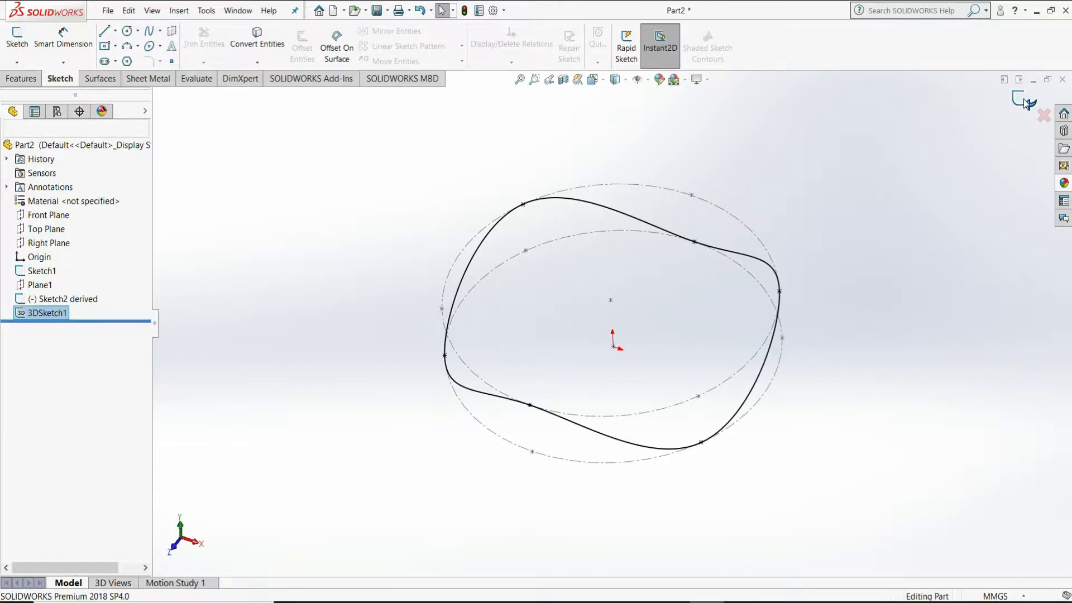
{"action": "left_click", "coordinate": [952, 189]}
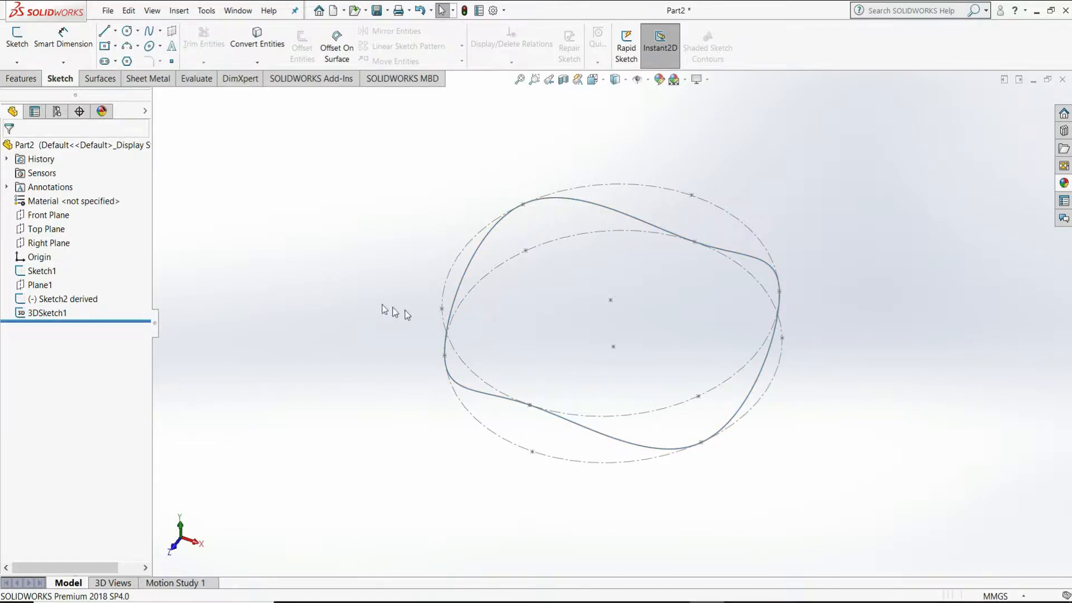
{"action": "left_click", "coordinate": [42, 272]}
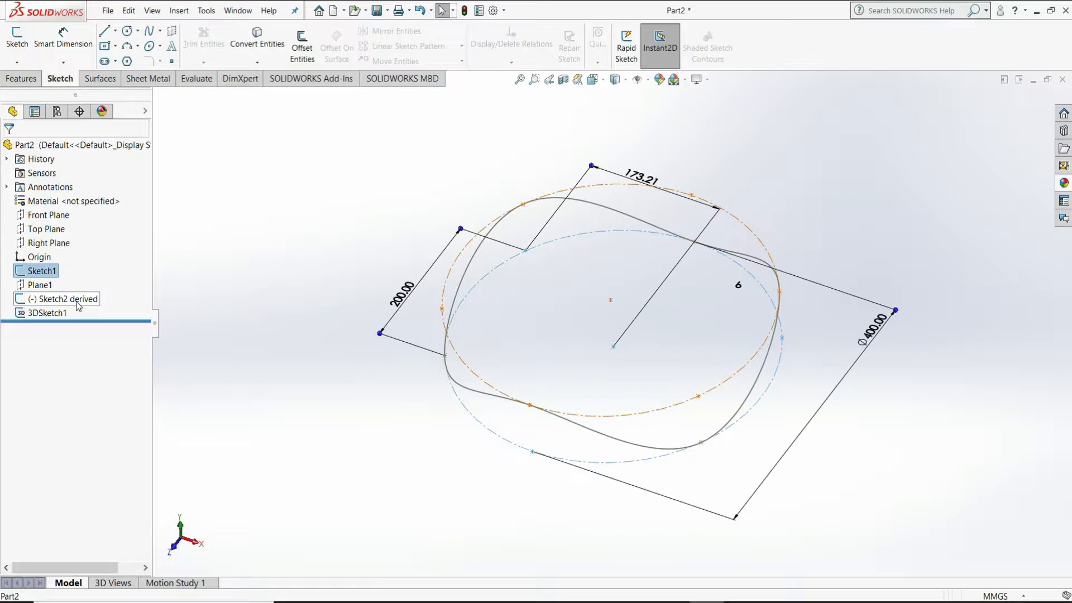
{"action": "left_click", "coordinate": [84, 299], "text": "ctrl"}
{"action": "left_click", "coordinate": [92, 285]}
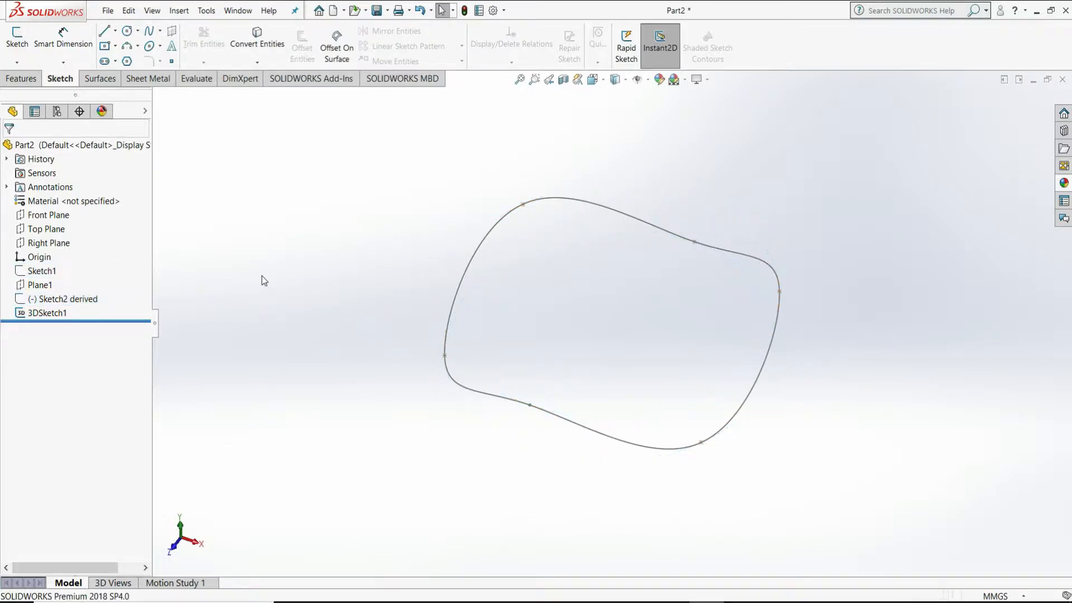
Step: Sketch a circle about 222 mm in diameter on Plane1, centred on the origin inside the spline
{"action": "left_click", "coordinate": [47, 286]}
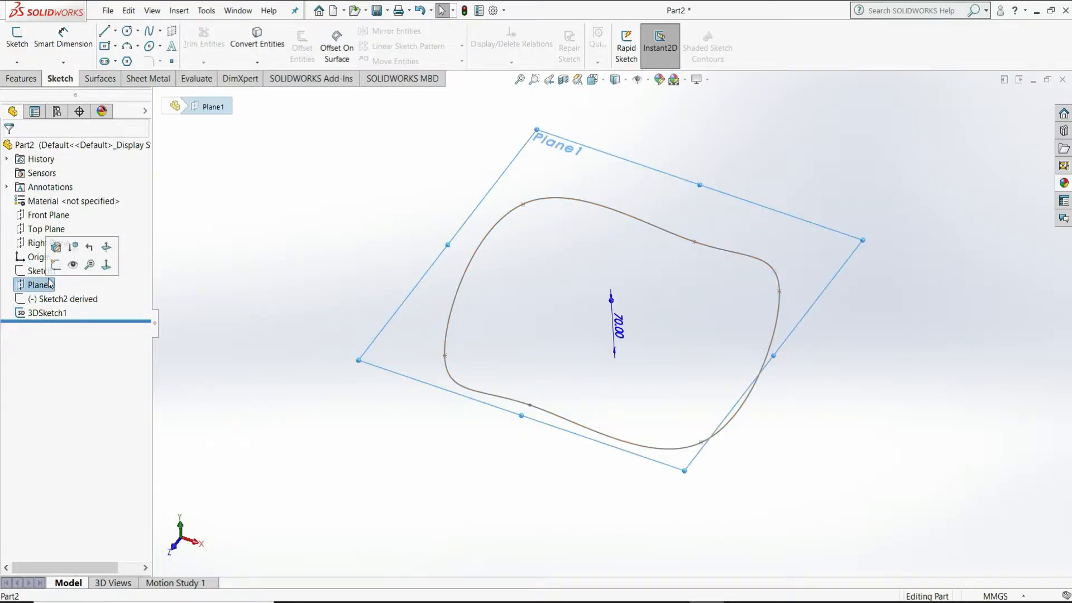
{"action": "left_click", "coordinate": [61, 272]}
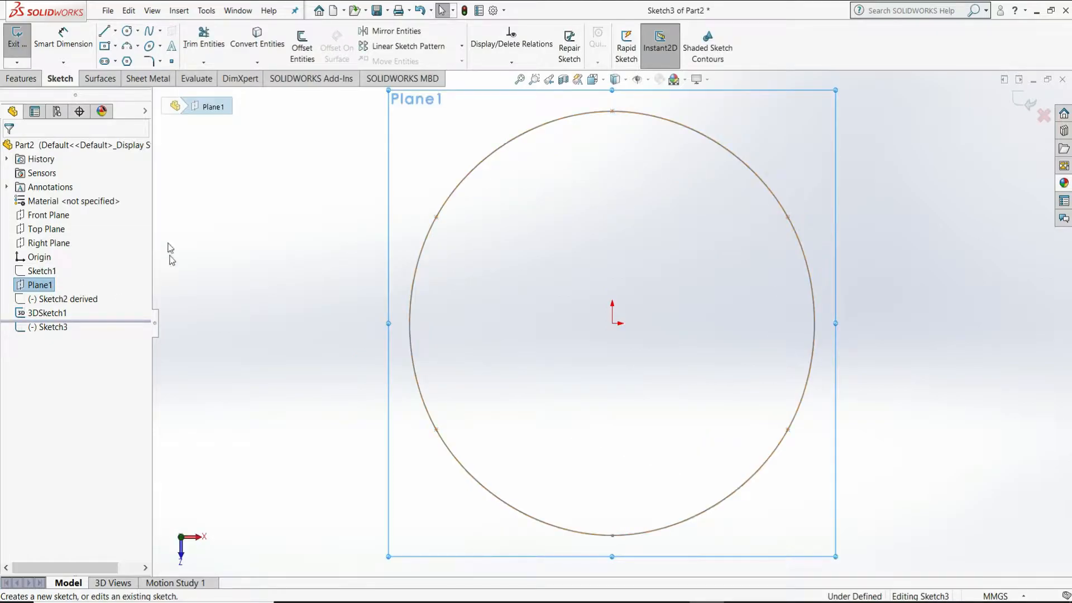
{"action": "left_click", "coordinate": [128, 31]}
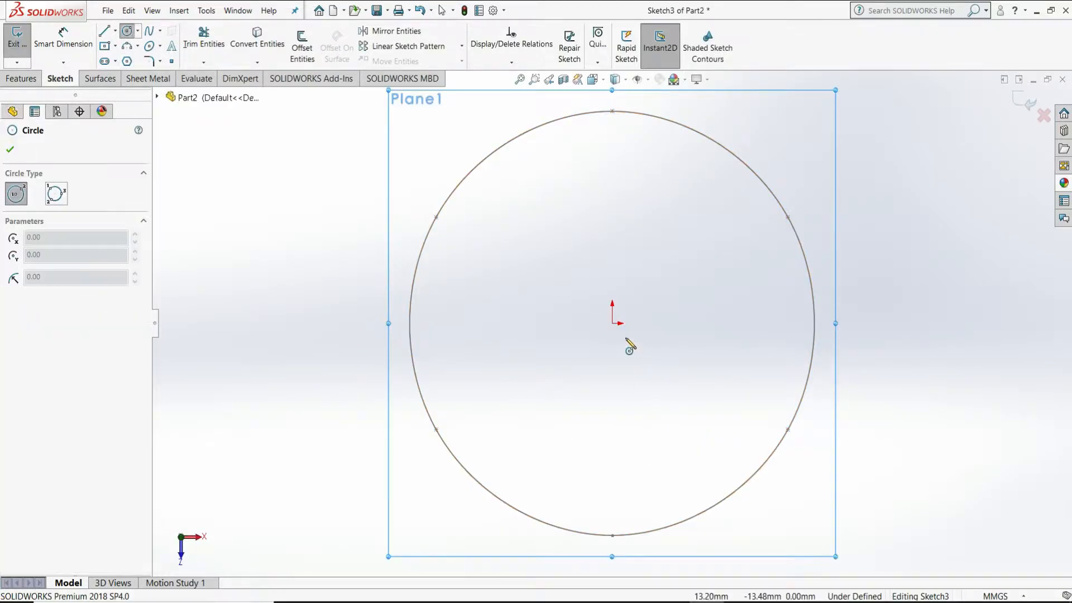
{"action": "left_click", "coordinate": [613, 323]}
{"action": "left_click", "coordinate": [713, 281]}
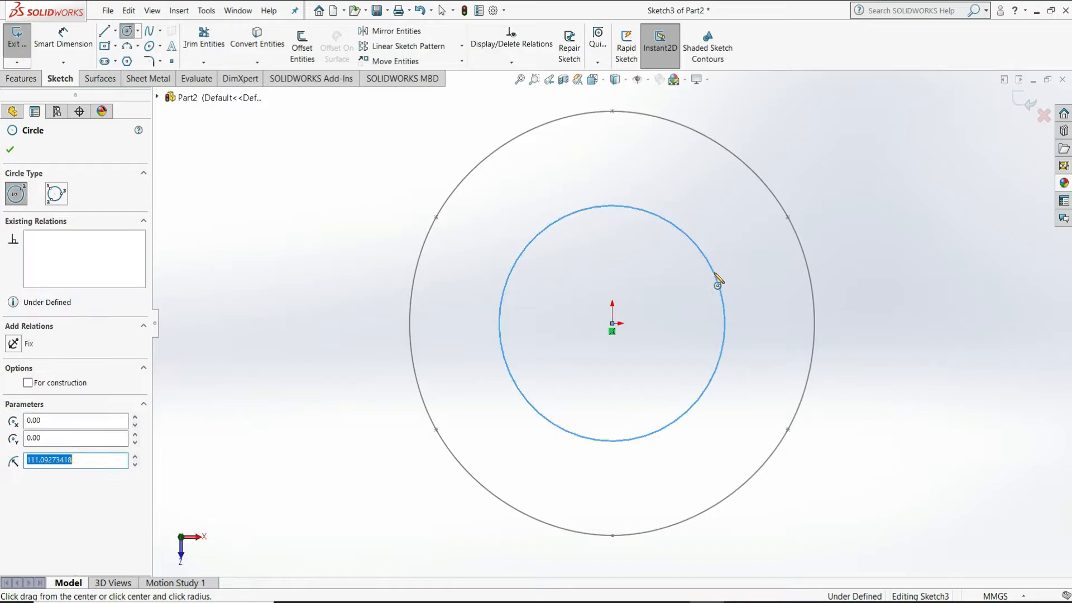
{"action": "right_click", "coordinate": [748, 287]}
{"action": "left_click", "coordinate": [749, 285]}
Step: Dimension the inner circle's diameter to 200 mm and exit the sketch
{"action": "left_click", "coordinate": [63, 39]}
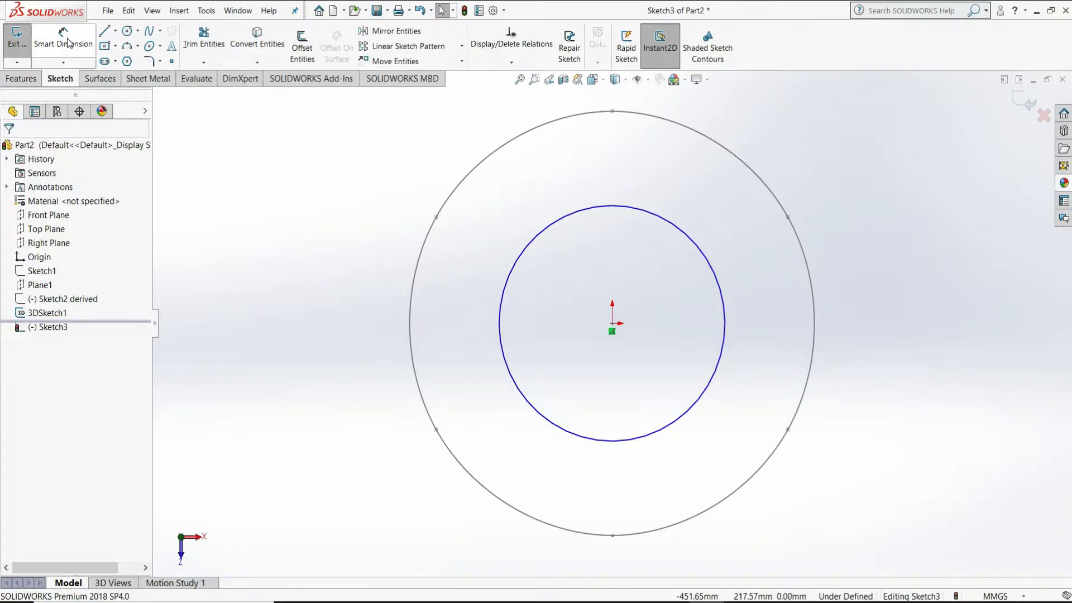
{"action": "left_click", "coordinate": [710, 234]}
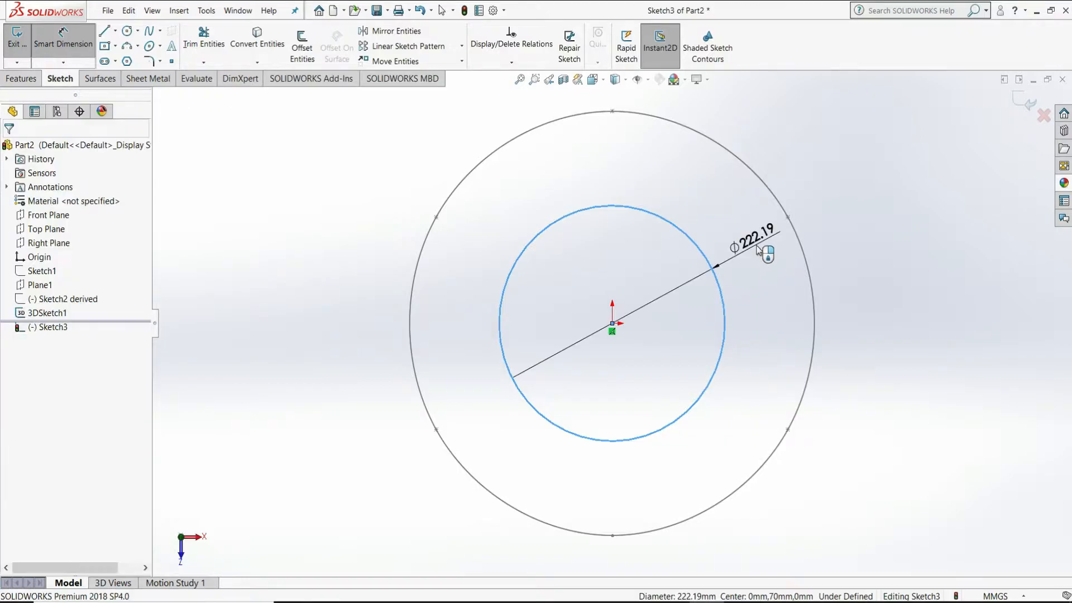
{"action": "left_click", "coordinate": [761, 250]}
{"action": "type", "text": "200"}
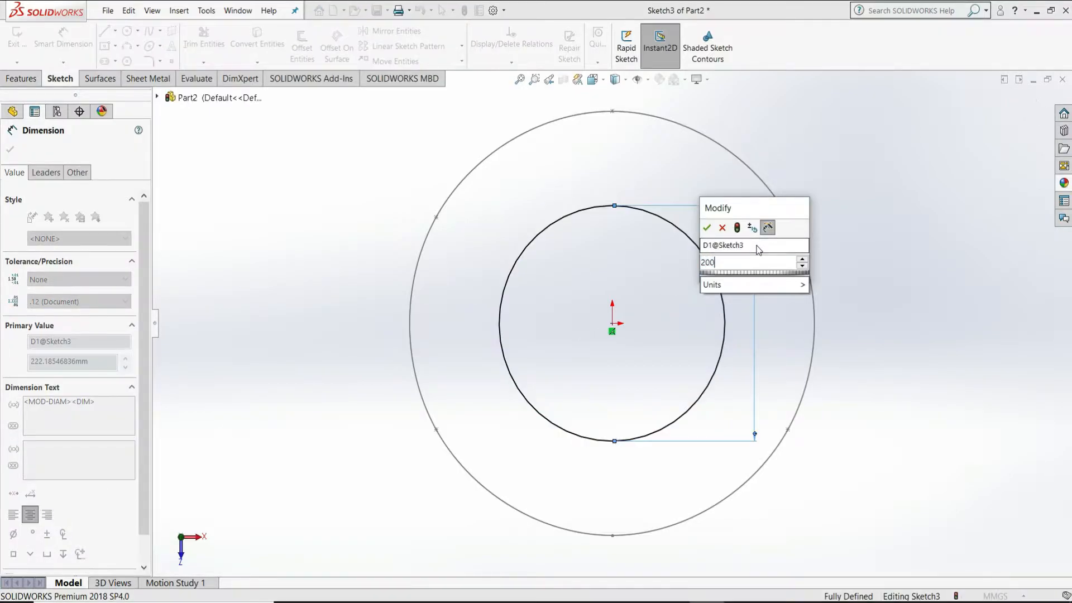
{"action": "key", "text": "Return"}
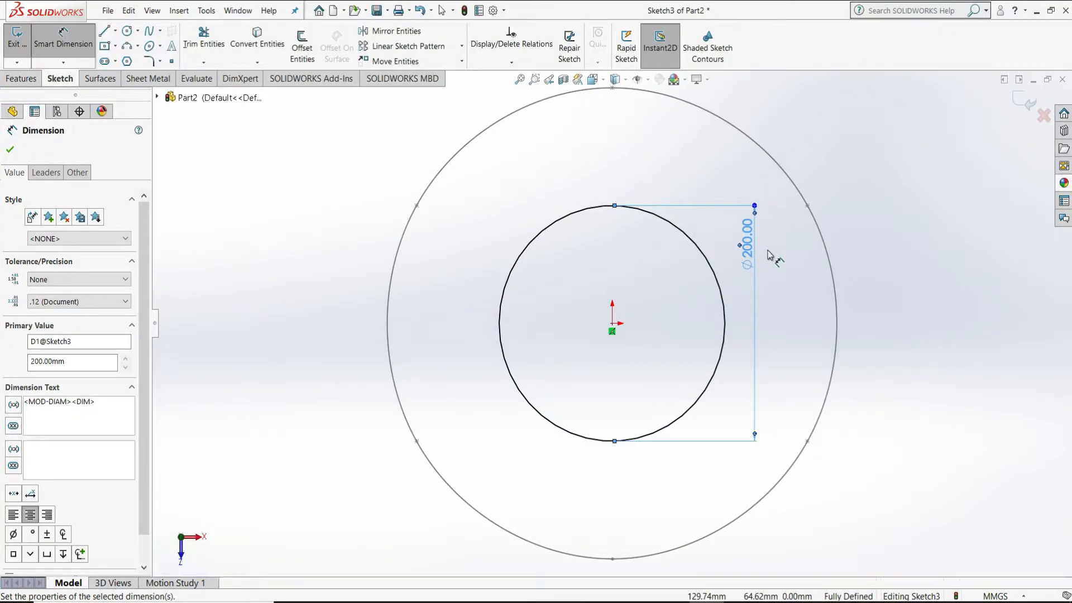
{"action": "right_click", "coordinate": [760, 250]}
{"action": "left_click", "coordinate": [793, 286]}
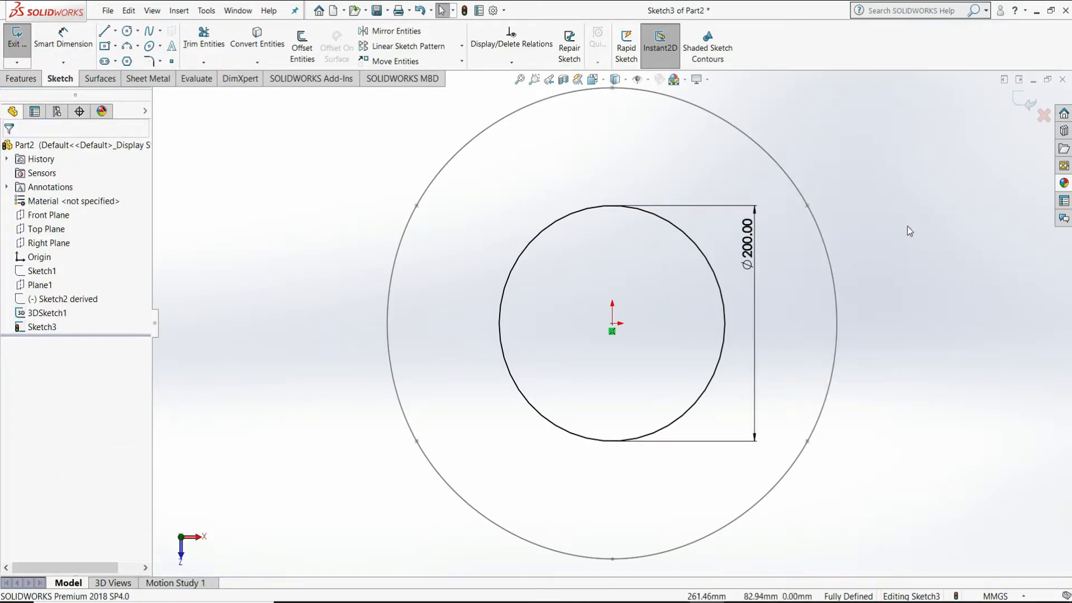
{"action": "left_click", "coordinate": [16, 36]}
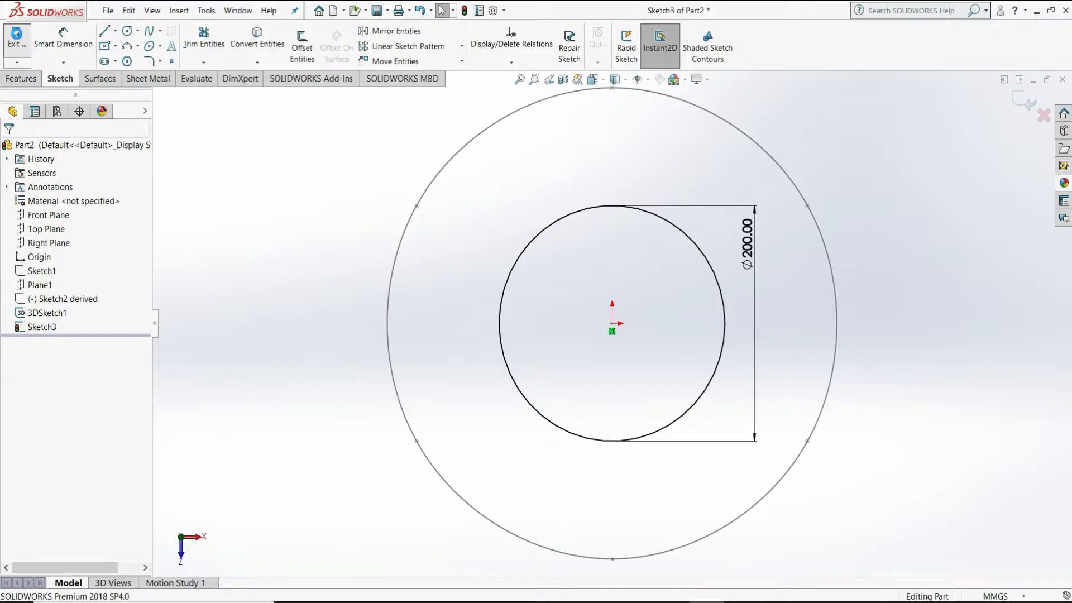
Step: Create a boundary surface between the closed 3D spline and the 200 mm inner circle, both as Direction 1 profiles
{"action": "left_click", "coordinate": [100, 78]}
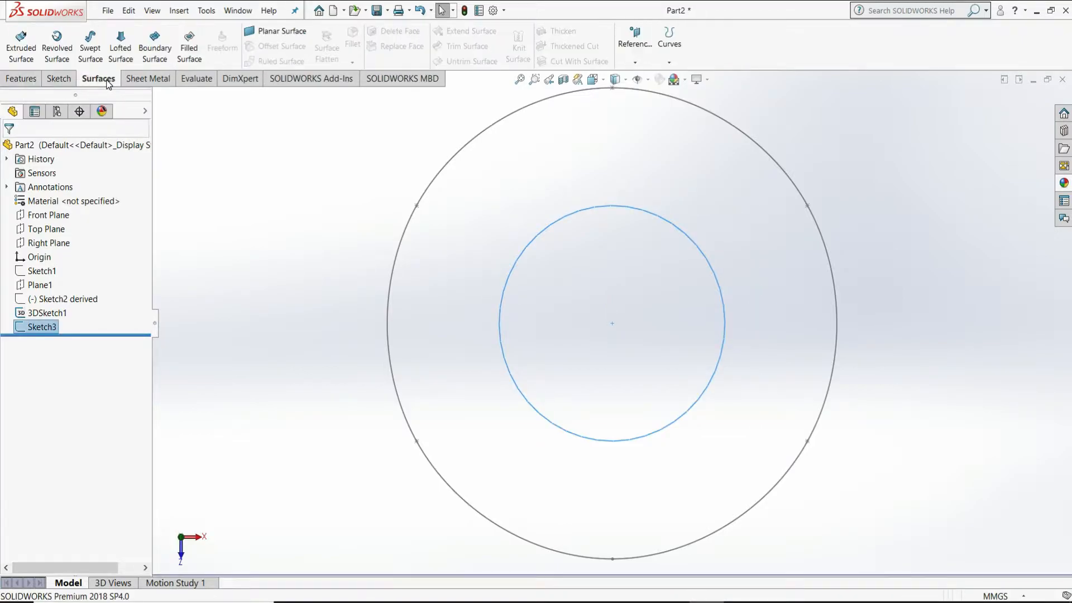
{"action": "left_click", "coordinate": [166, 53]}
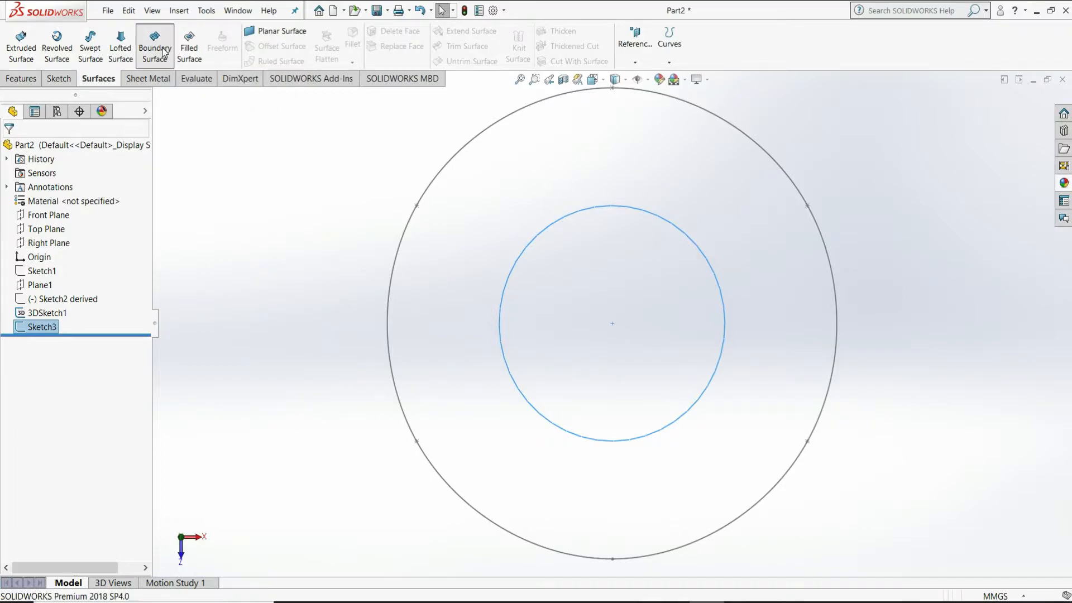
{"action": "left_click", "coordinate": [401, 291]}
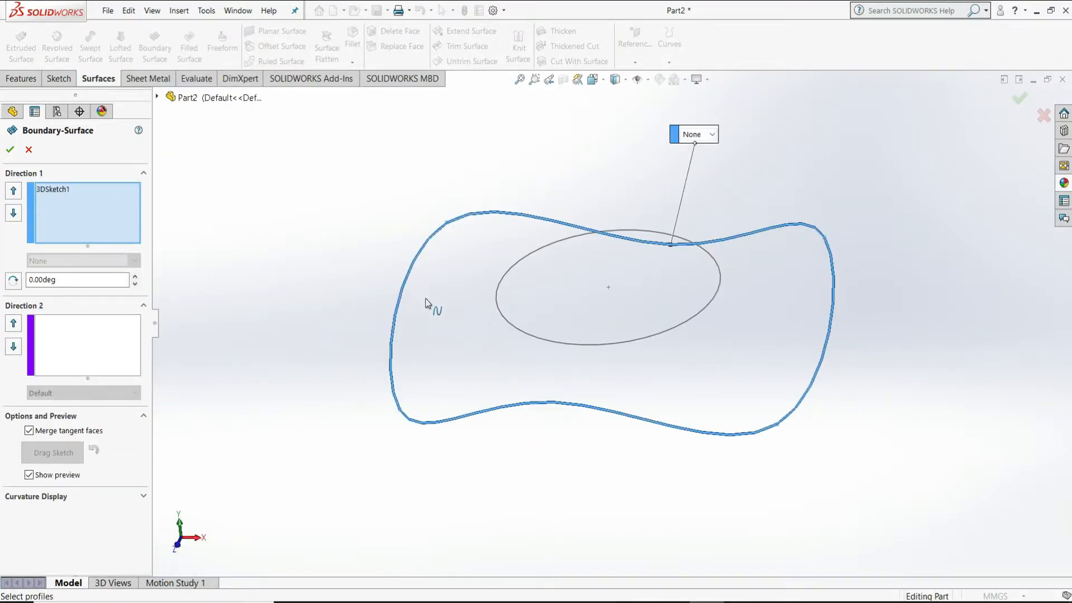
{"action": "left_click", "coordinate": [501, 285]}
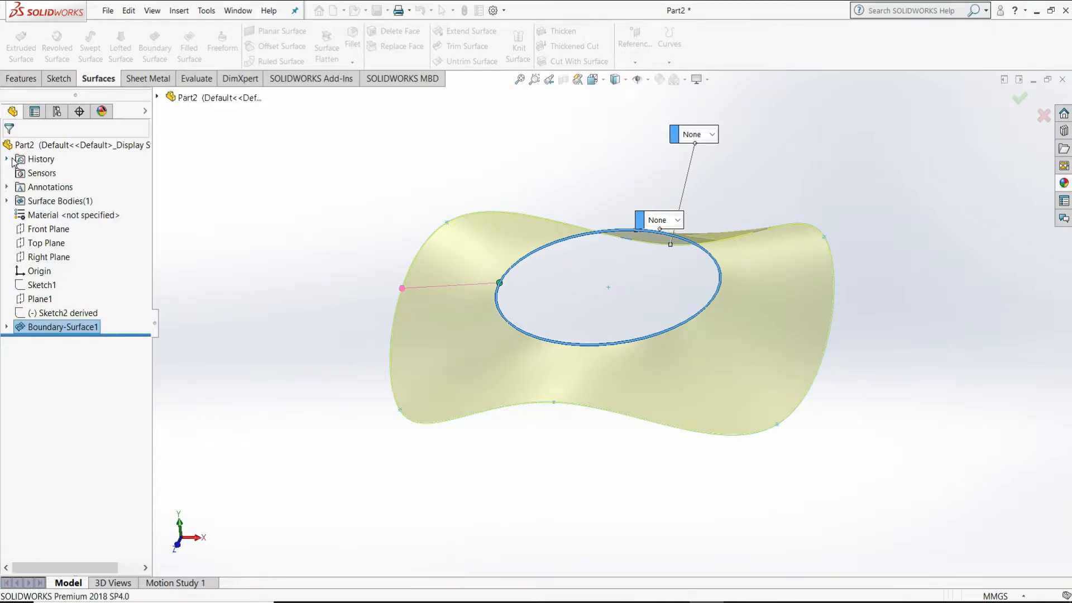
{"action": "left_click", "coordinate": [871, 239]}
{"action": "middle_click_drag", "start_coordinate": [880, 243], "coordinate": [877, 209]}
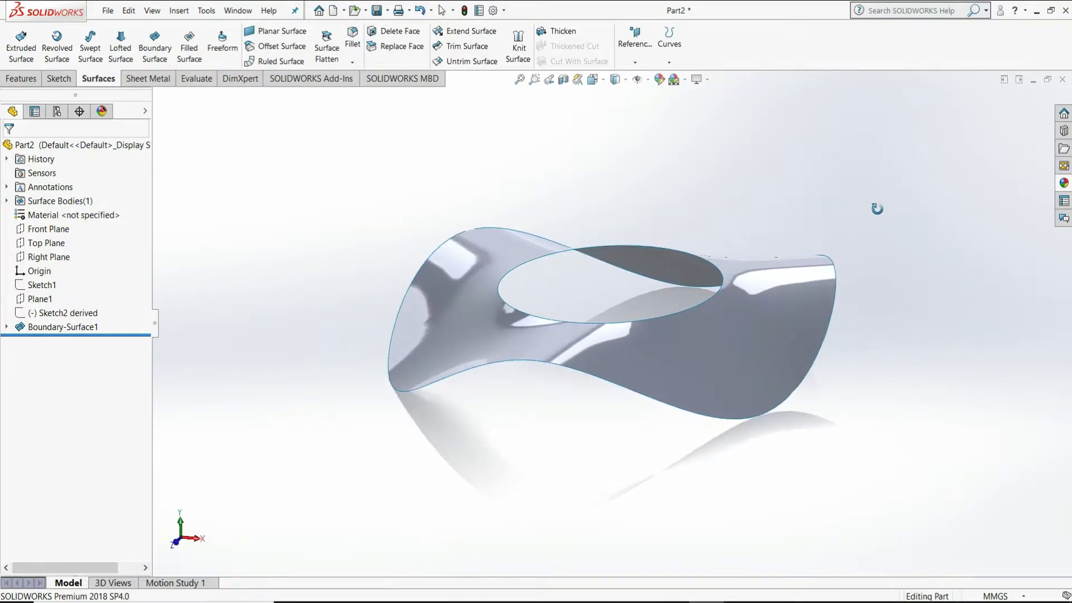
Step: Switch the display scene to Plain White
{"action": "left_click", "coordinate": [686, 84]}
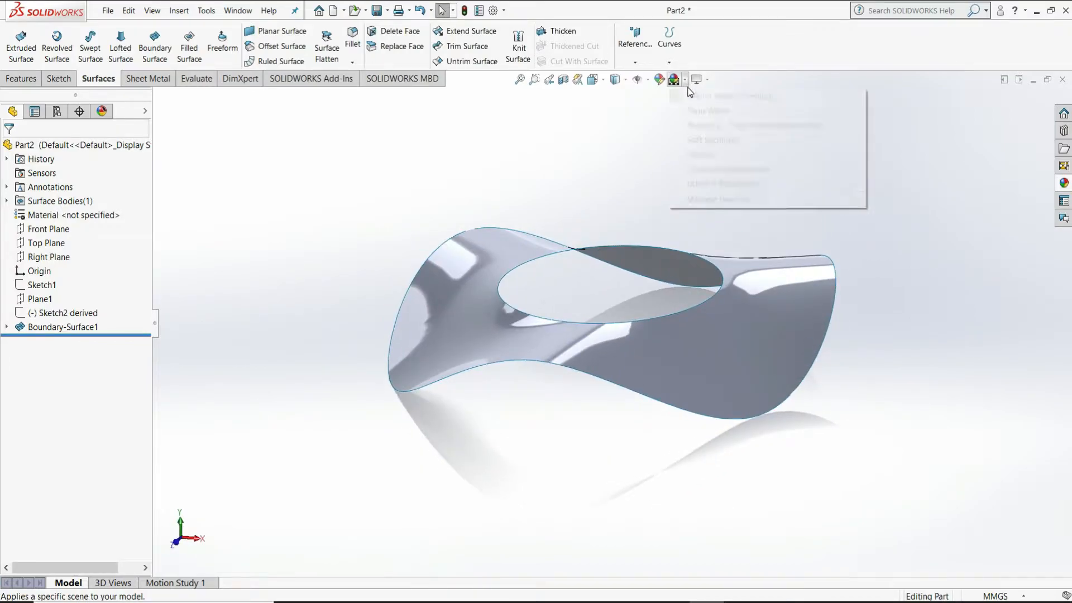
{"action": "left_click", "coordinate": [696, 108]}
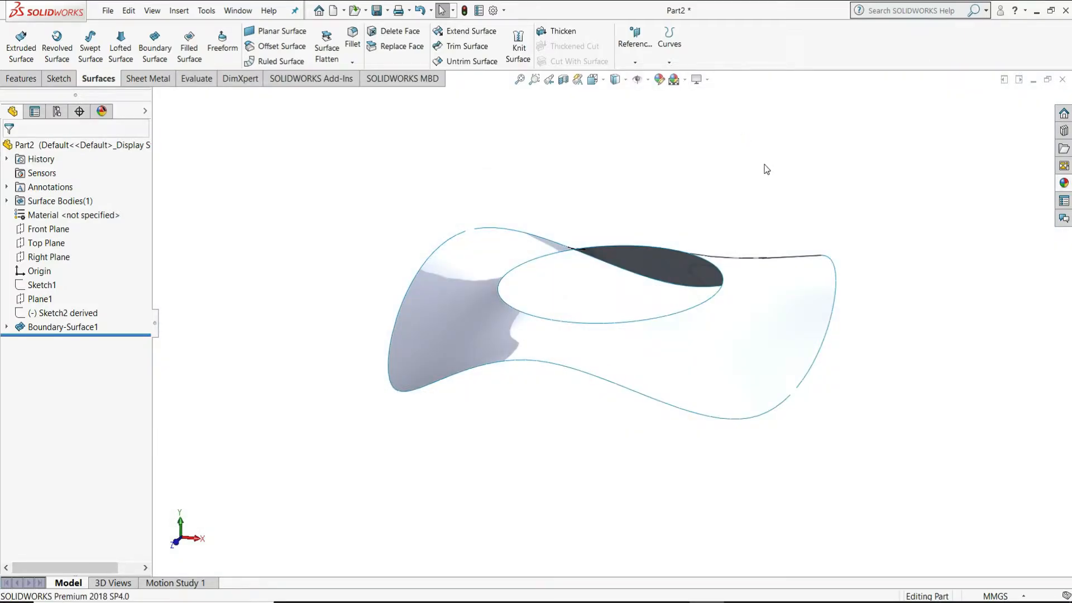
{"action": "middle_click_drag", "start_coordinate": [767, 169], "coordinate": [766, 216]}
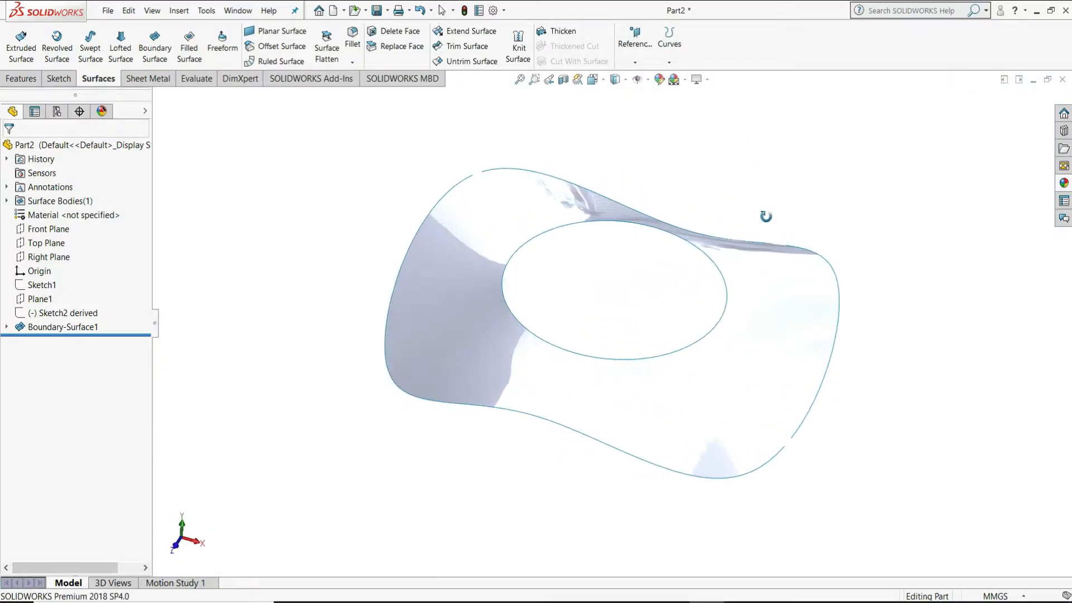
Step: Create a reference plane offset 220 mm above the Top Plane
{"action": "left_click", "coordinate": [634, 59]}
{"action": "left_click", "coordinate": [657, 81]}
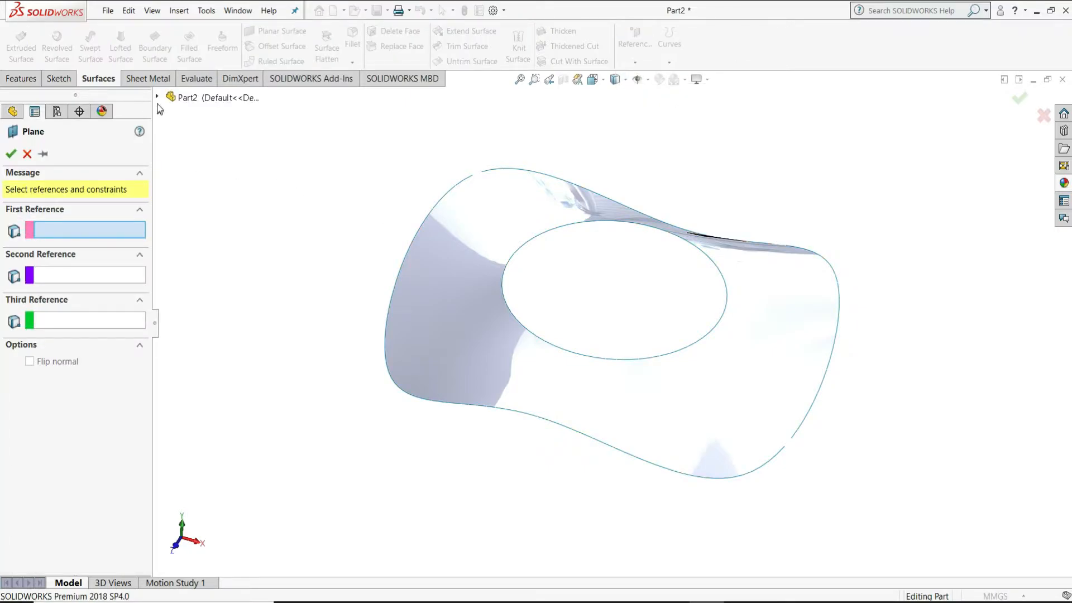
{"action": "left_click", "coordinate": [157, 97]}
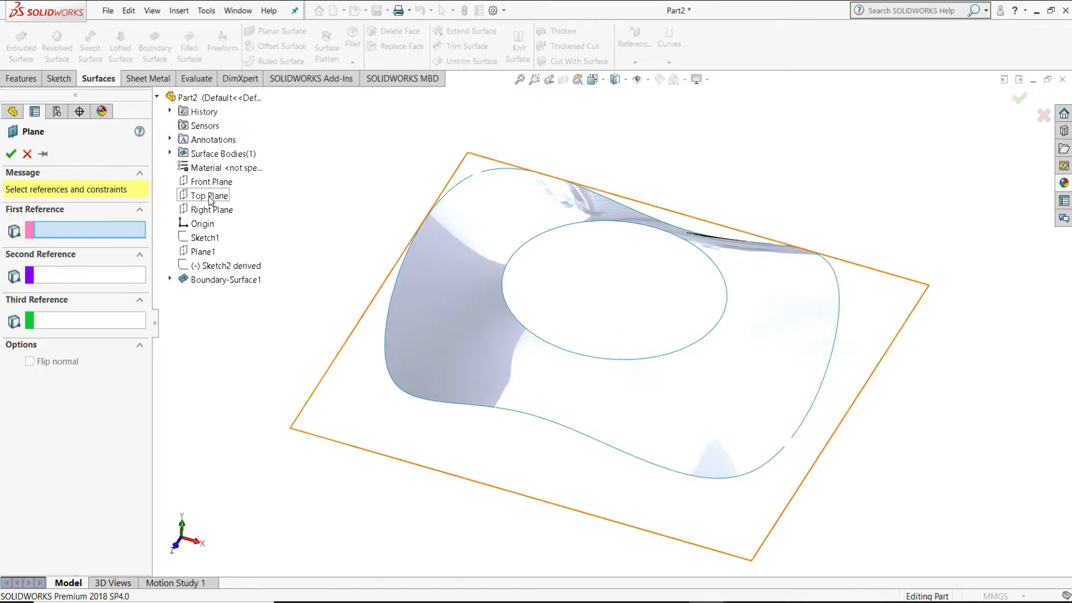
{"action": "left_click", "coordinate": [210, 198]}
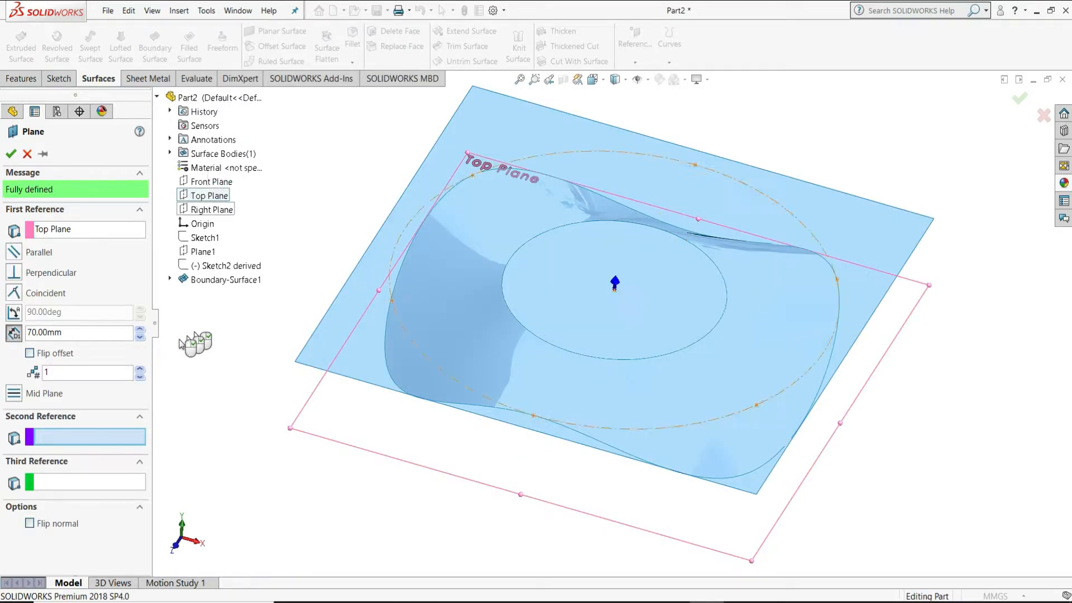
{"action": "double_click", "coordinate": [25, 333]}
{"action": "type", "text": "220"}
{"action": "key", "text": "Return"}
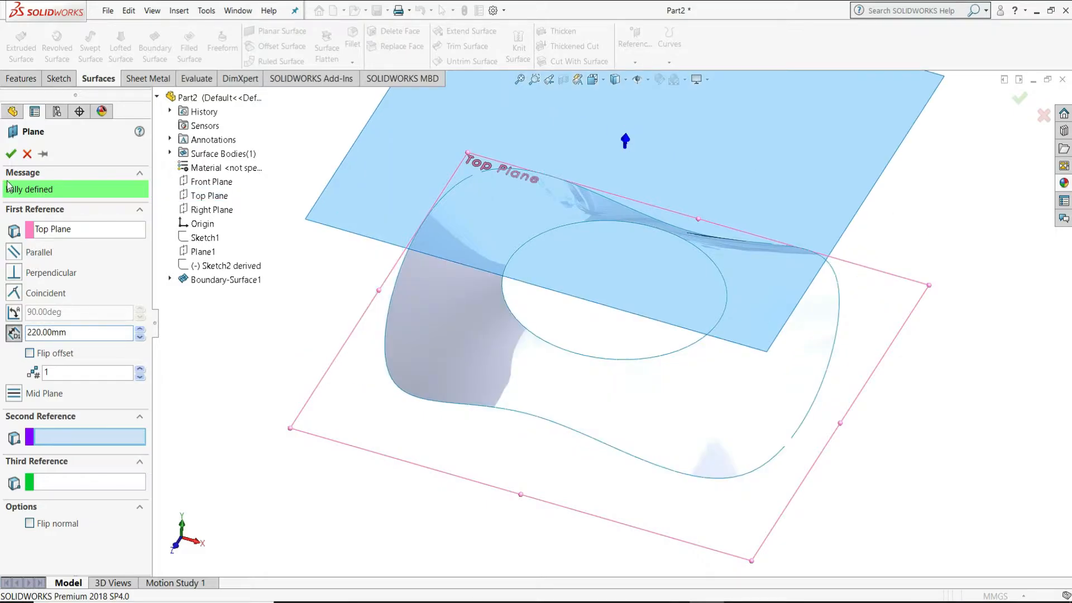
{"action": "left_click", "coordinate": [12, 154]}
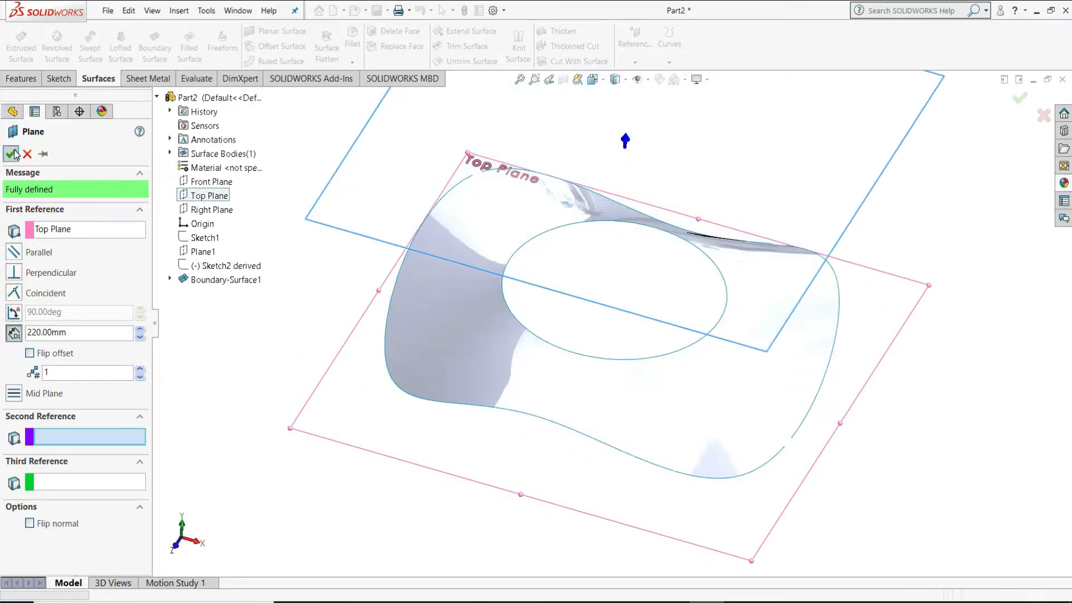
Step: Sketch a circle about 255 mm in diameter on Plane2, centred on the origin
{"action": "left_click", "coordinate": [337, 197]}
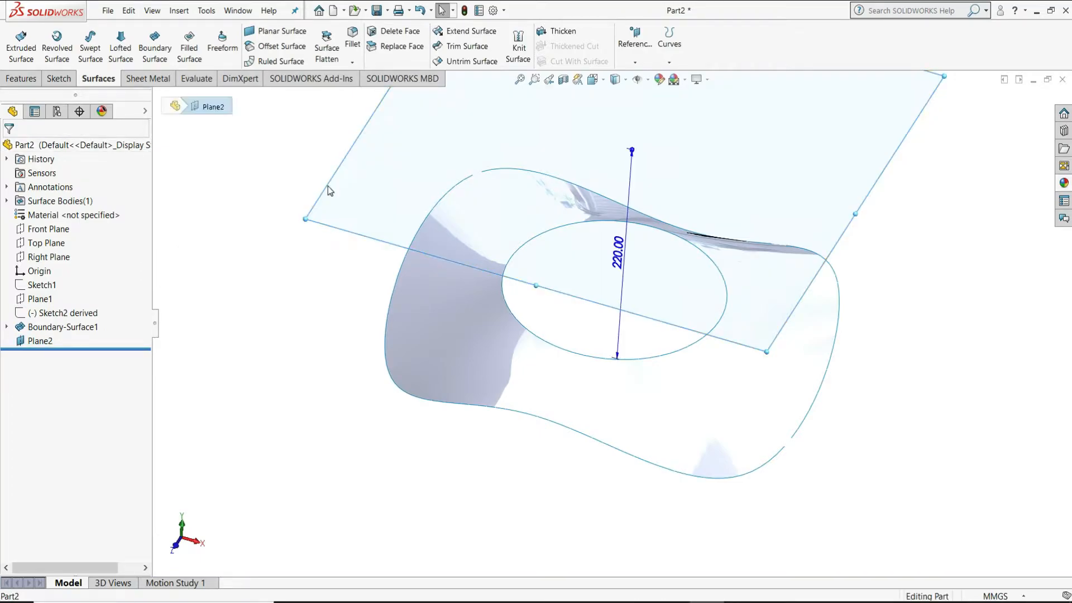
{"action": "left_click", "coordinate": [378, 151]}
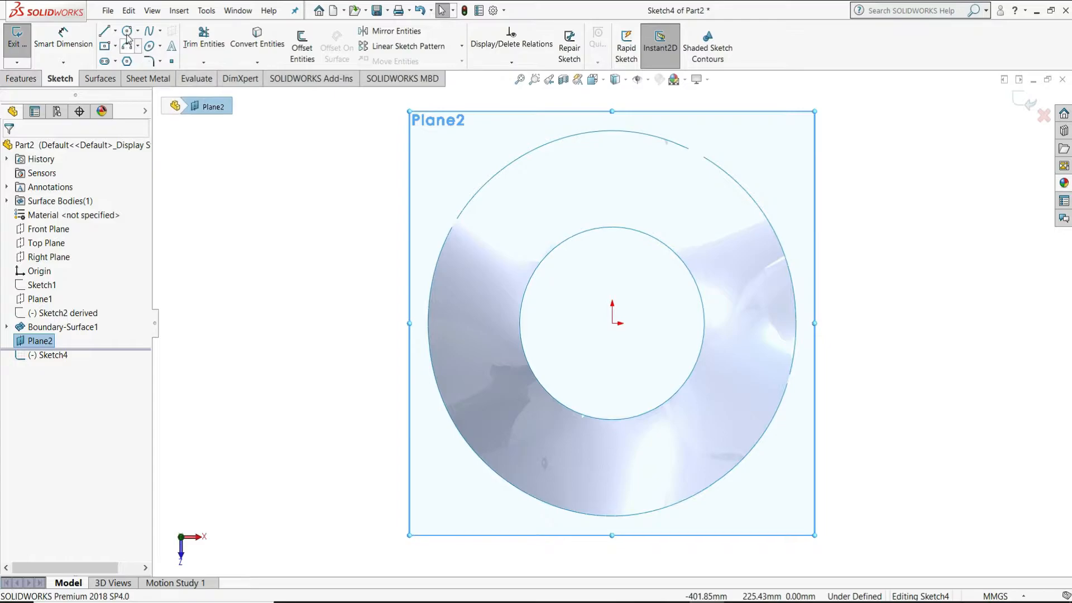
{"action": "left_click", "coordinate": [127, 32]}
{"action": "left_click", "coordinate": [612, 323]}
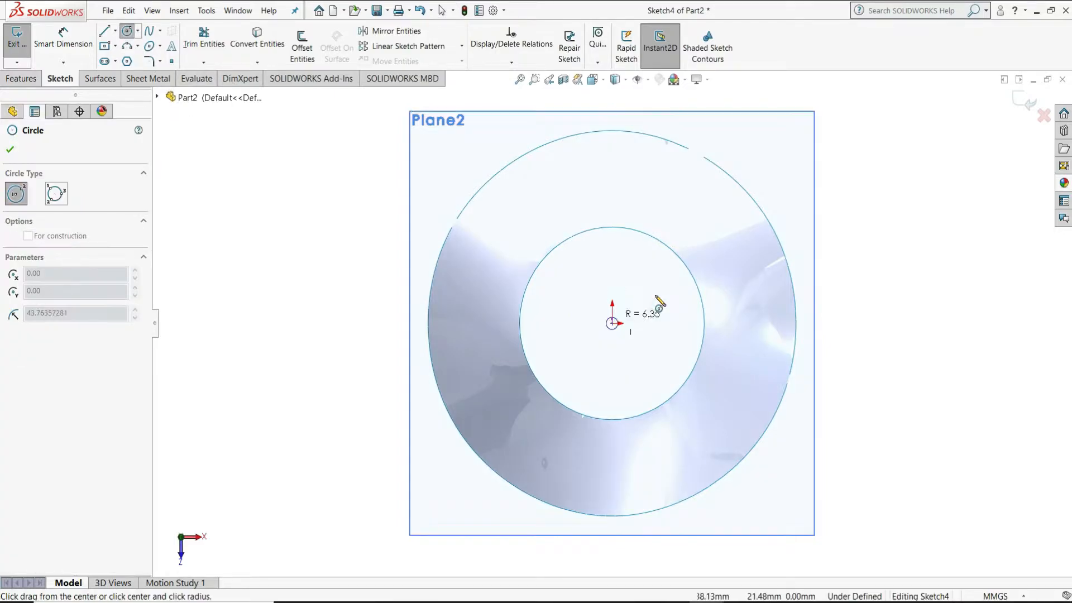
{"action": "left_click", "coordinate": [715, 259]}
{"action": "right_click", "coordinate": [709, 253]}
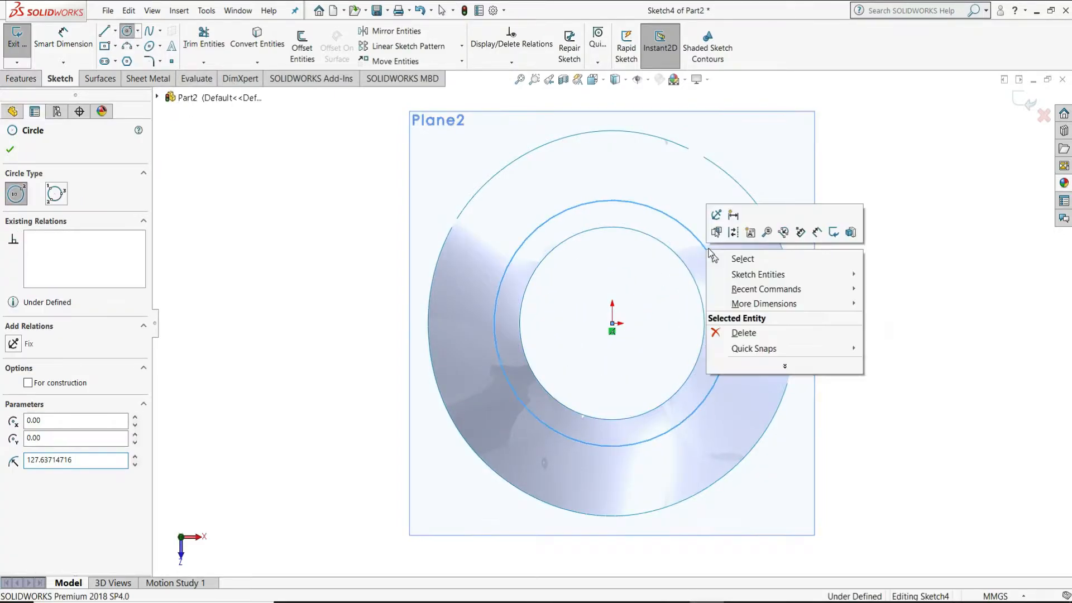
{"action": "left_click", "coordinate": [742, 259]}
Step: Dimension the diameter of the circle on Plane2 to 220 mm
{"action": "left_click", "coordinate": [63, 39]}
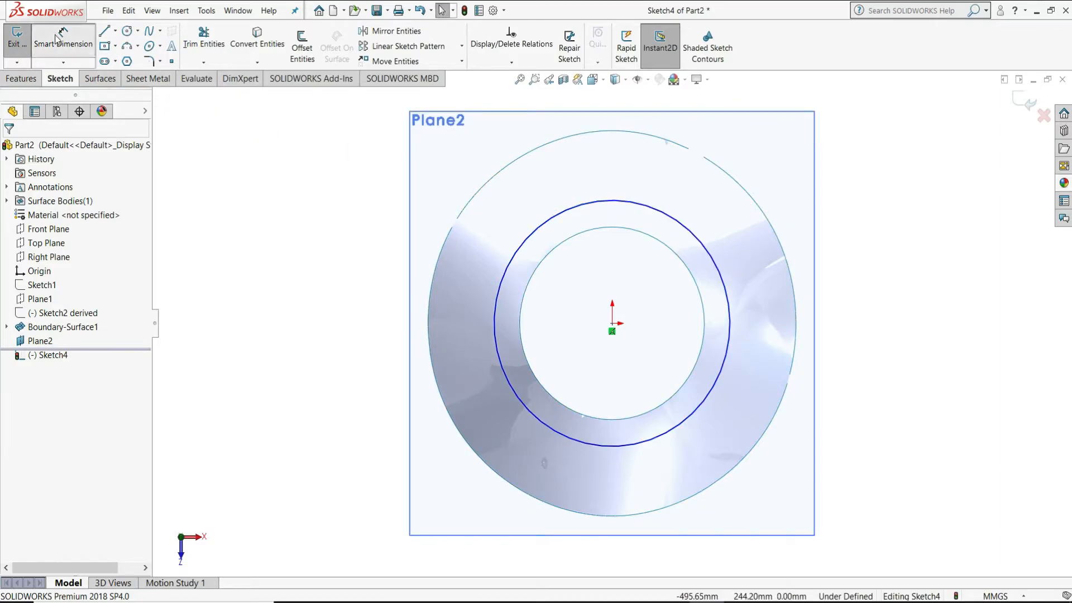
{"action": "left_click", "coordinate": [711, 251]}
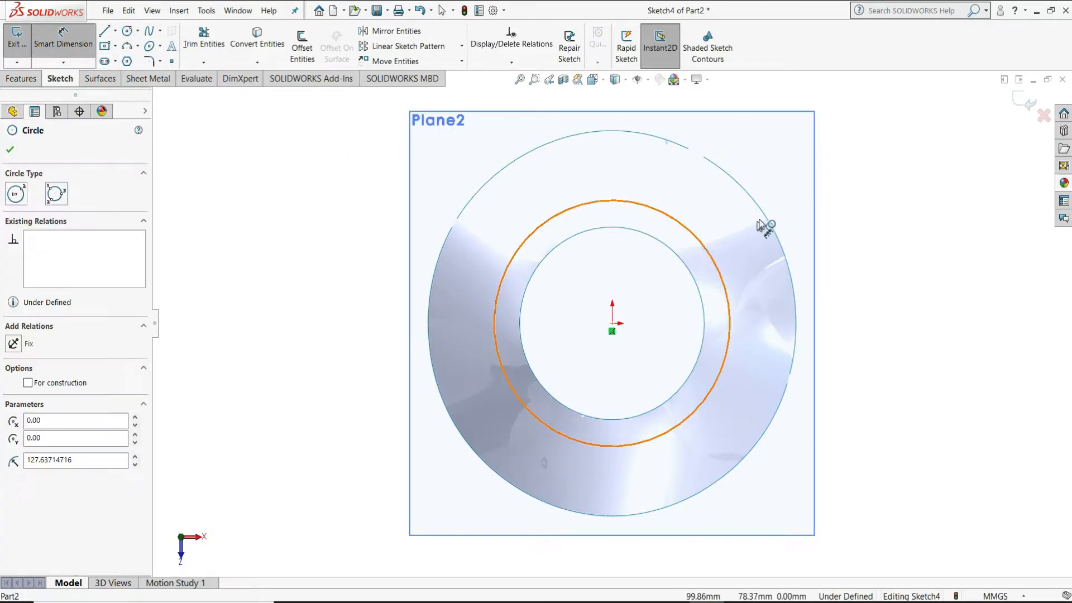
{"action": "left_click", "coordinate": [772, 226]}
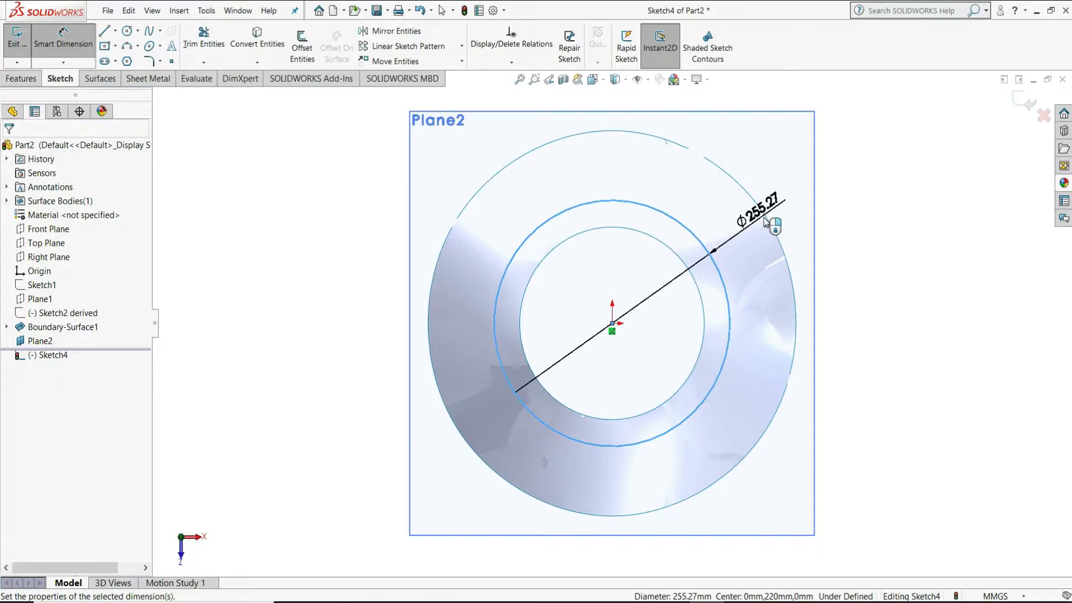
{"action": "type", "text": "220"}
{"action": "key", "text": "Return"}
{"action": "key", "text": "Escape"}
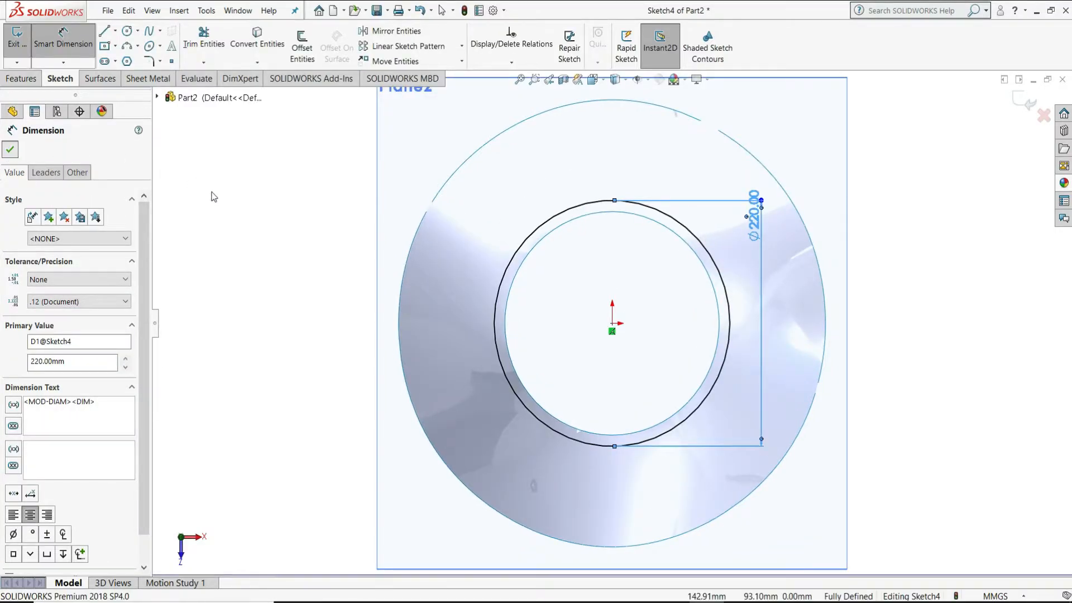
{"action": "key", "text": "Escape"}
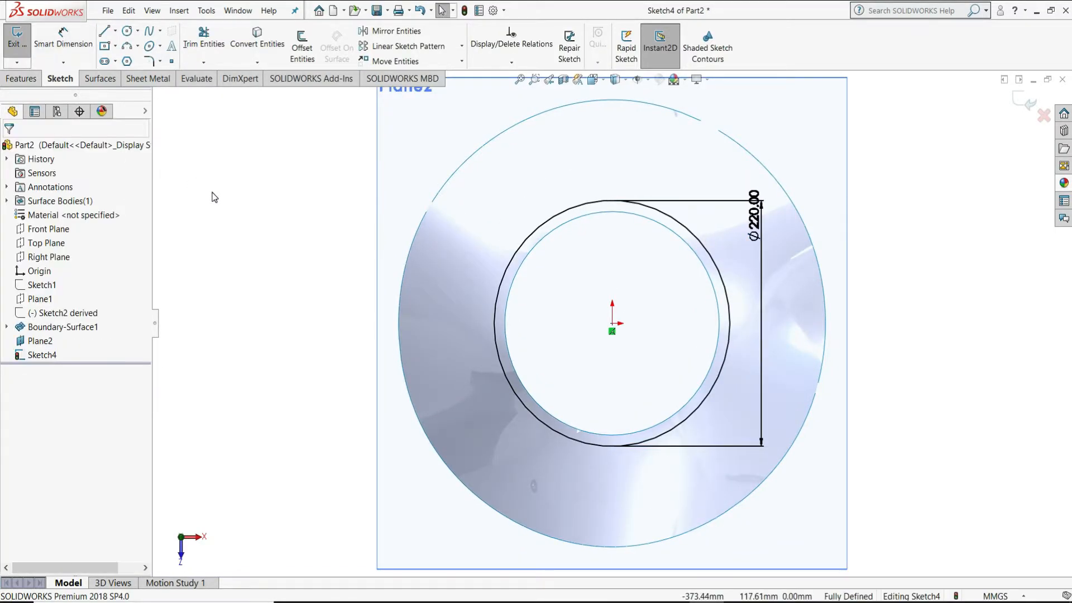
Step: Extrude the 220 mm circle as a blind boss 180 mm downward through the wavy surface, and hide Plane2
{"action": "left_click", "coordinate": [19, 79]}
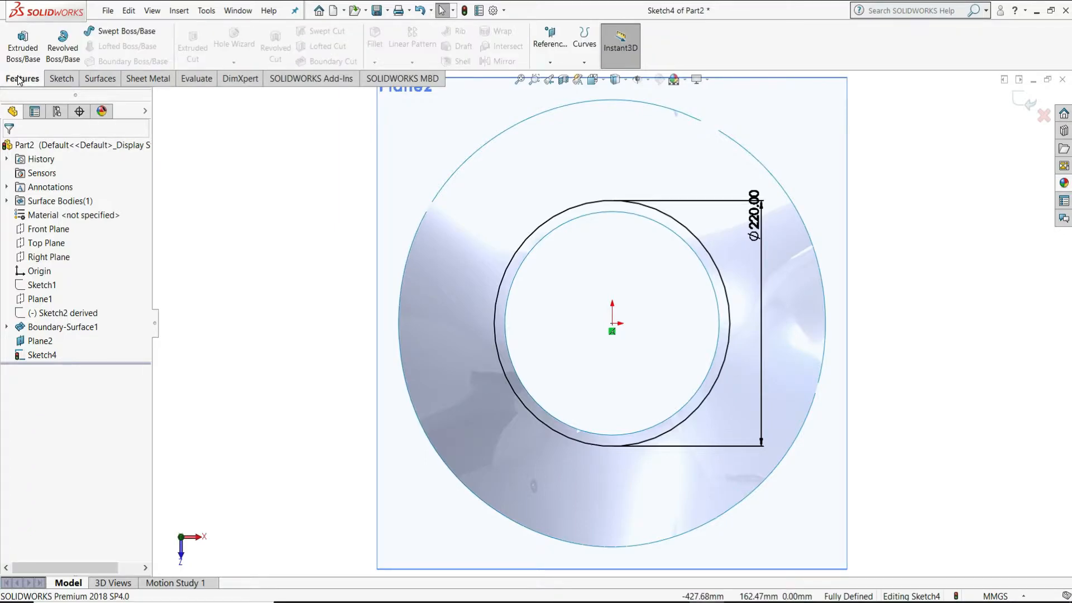
{"action": "left_click", "coordinate": [24, 46]}
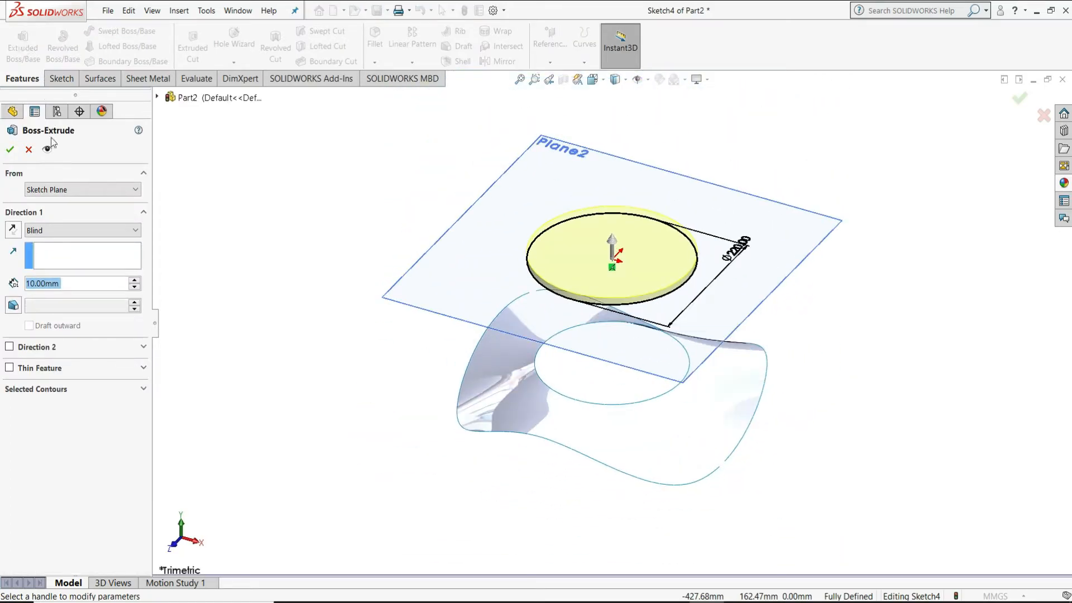
{"action": "left_click", "coordinate": [13, 230]}
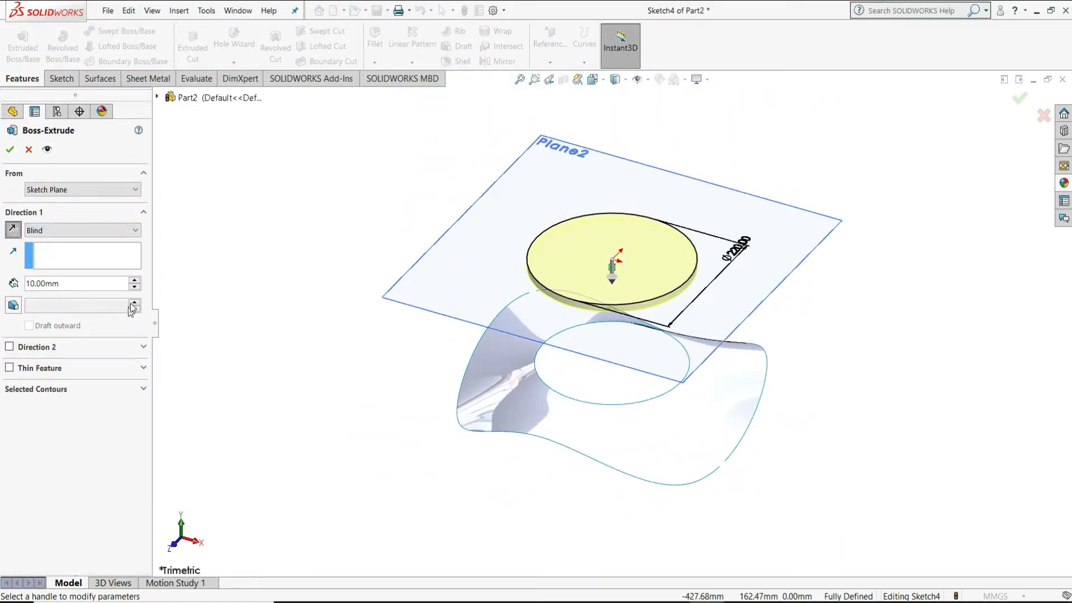
{"action": "left_click_drag", "start_coordinate": [106, 285], "coordinate": [6, 297]}
{"action": "type", "text": "180"}
{"action": "key", "text": "Return"}
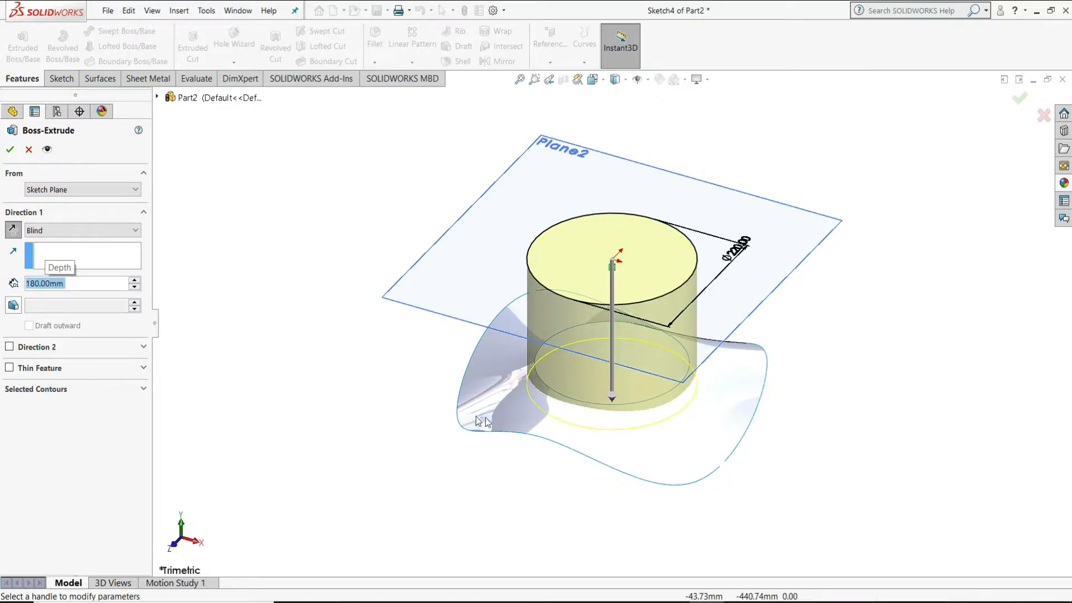
{"action": "middle_click_drag", "start_coordinate": [478, 422], "coordinate": [657, 364]}
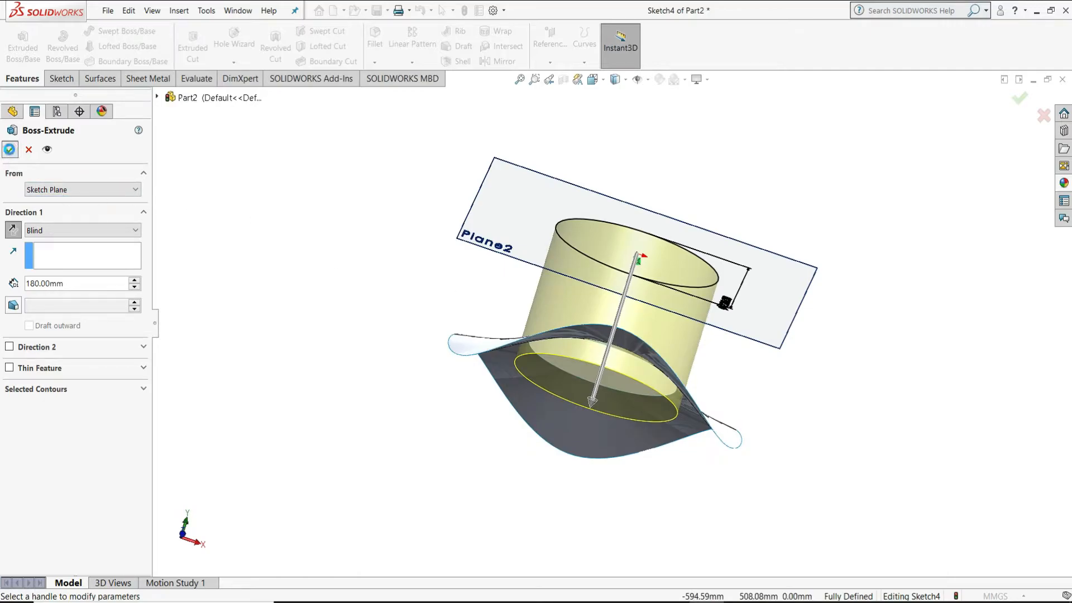
{"action": "left_click", "coordinate": [10, 149]}
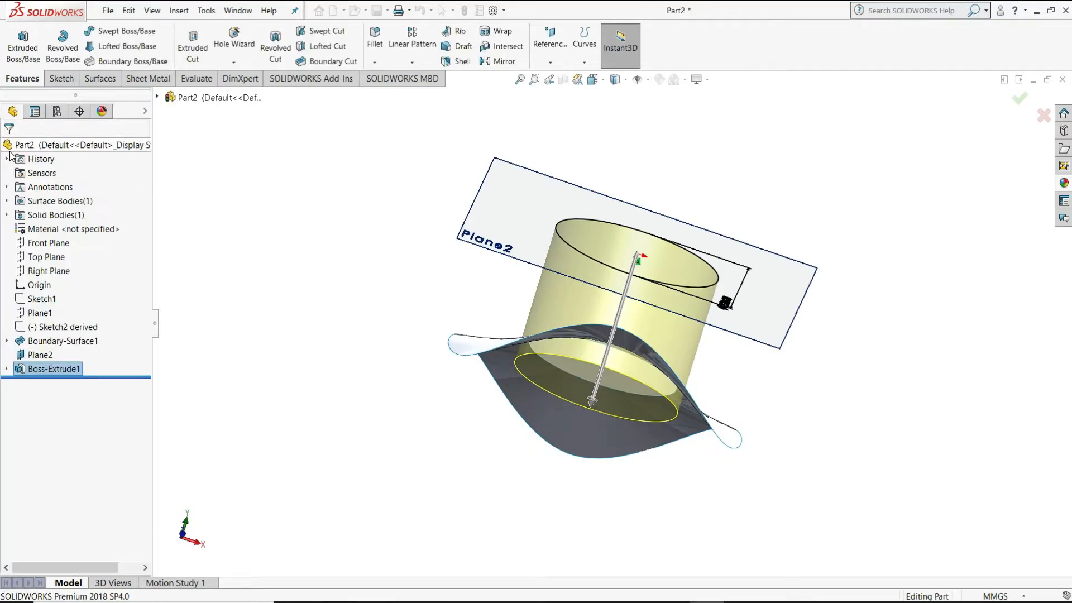
{"action": "left_click", "coordinate": [496, 201]}
{"action": "left_click", "coordinate": [563, 164]}
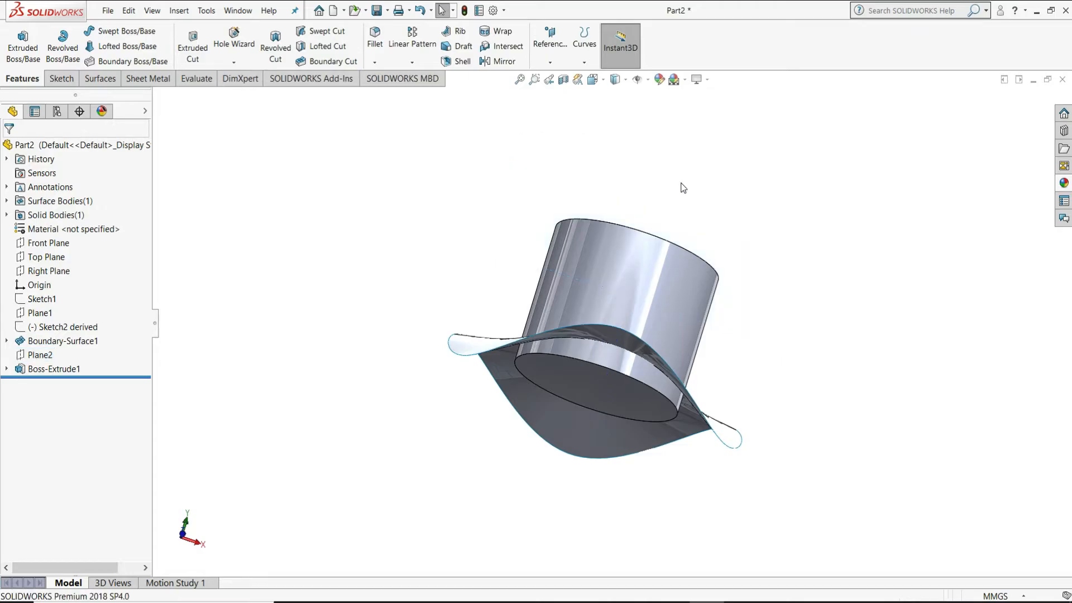
Step: Fillet the top circular edge of the cylindrical crown with a symmetric 50 mm radius
{"action": "middle_click_drag", "start_coordinate": [691, 184], "coordinate": [722, 198]}
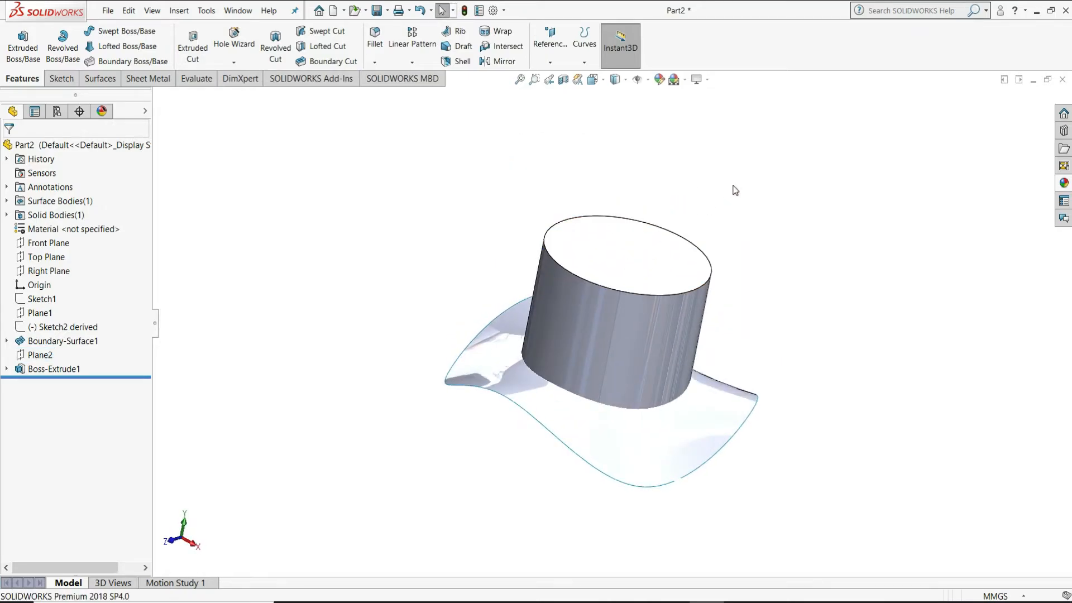
{"action": "left_click", "coordinate": [376, 43]}
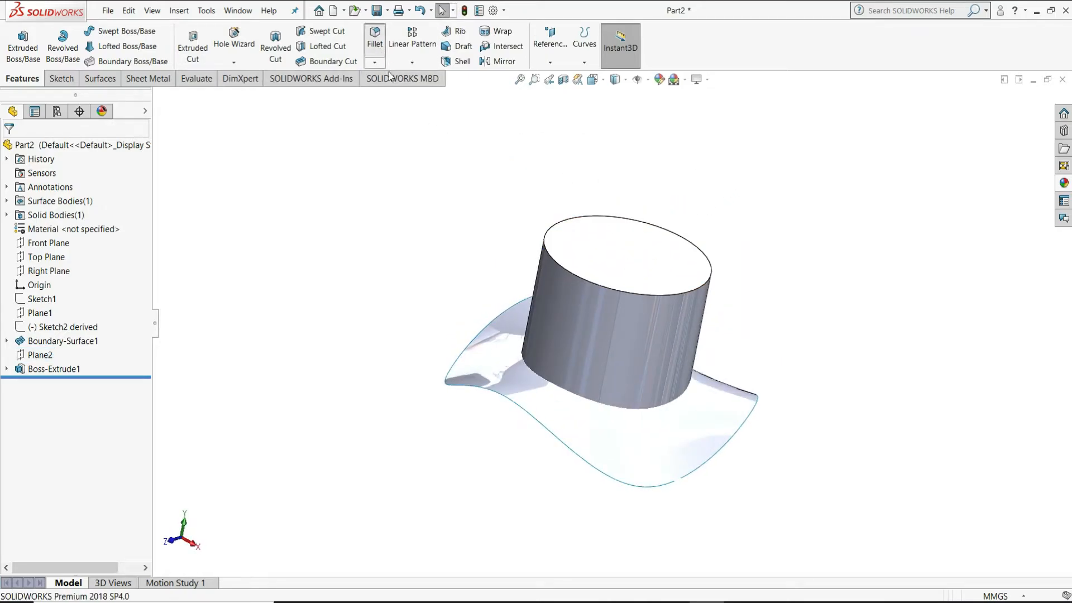
{"action": "left_click", "coordinate": [547, 241]}
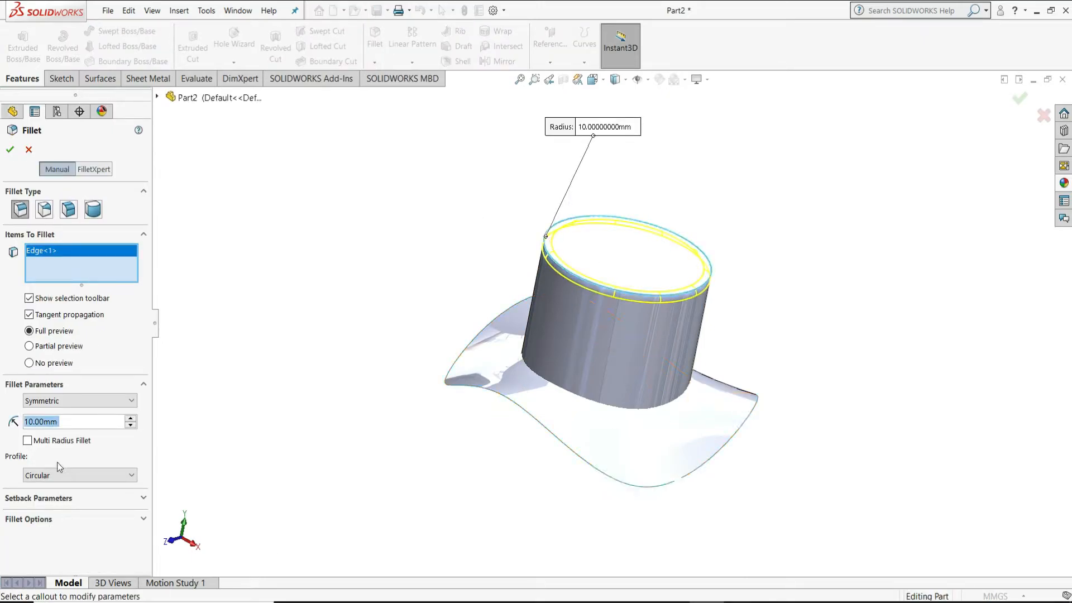
{"action": "type", "text": "50"}
{"action": "key", "text": "Return"}
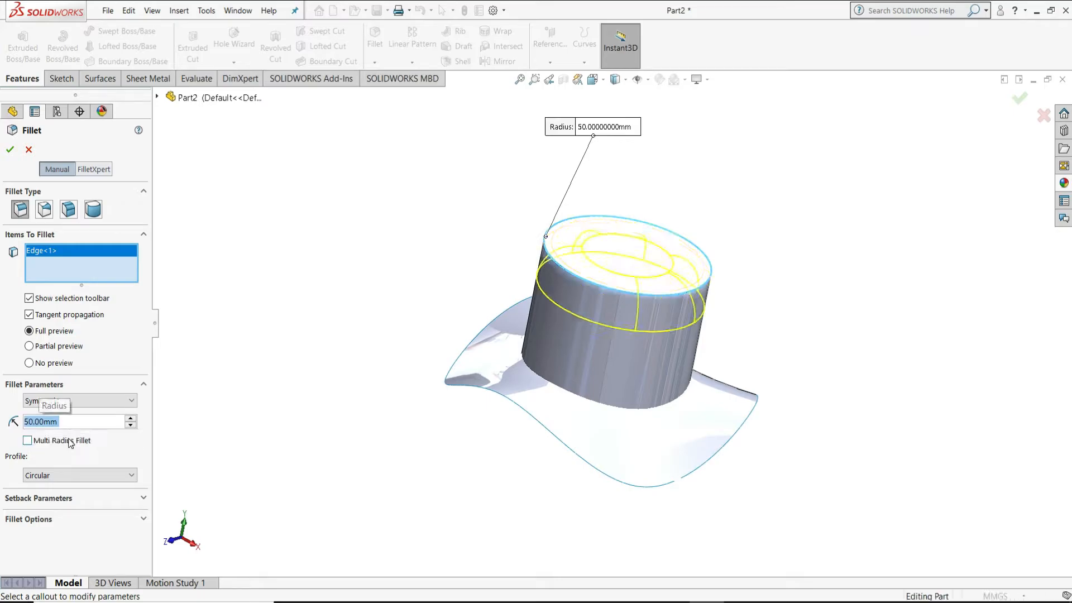
{"action": "left_click", "coordinate": [11, 152]}
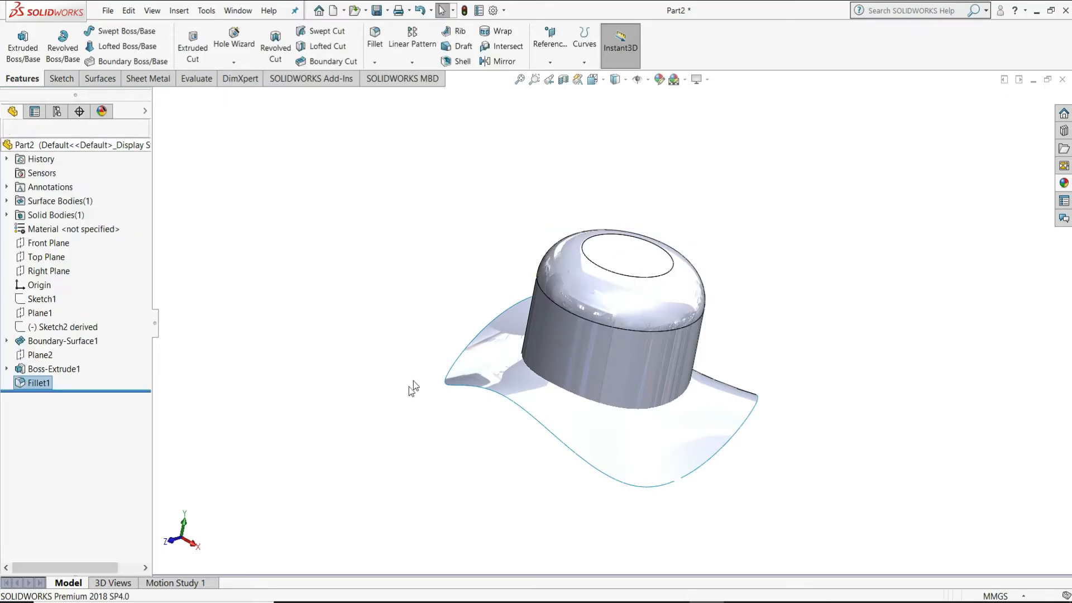
Step: Shell the crown to a 2 mm wall thickness, removing its flat bottom face
{"action": "left_click", "coordinate": [811, 350]}
{"action": "middle_click_drag", "start_coordinate": [834, 326], "coordinate": [849, 296]}
{"action": "left_click", "coordinate": [604, 380]}
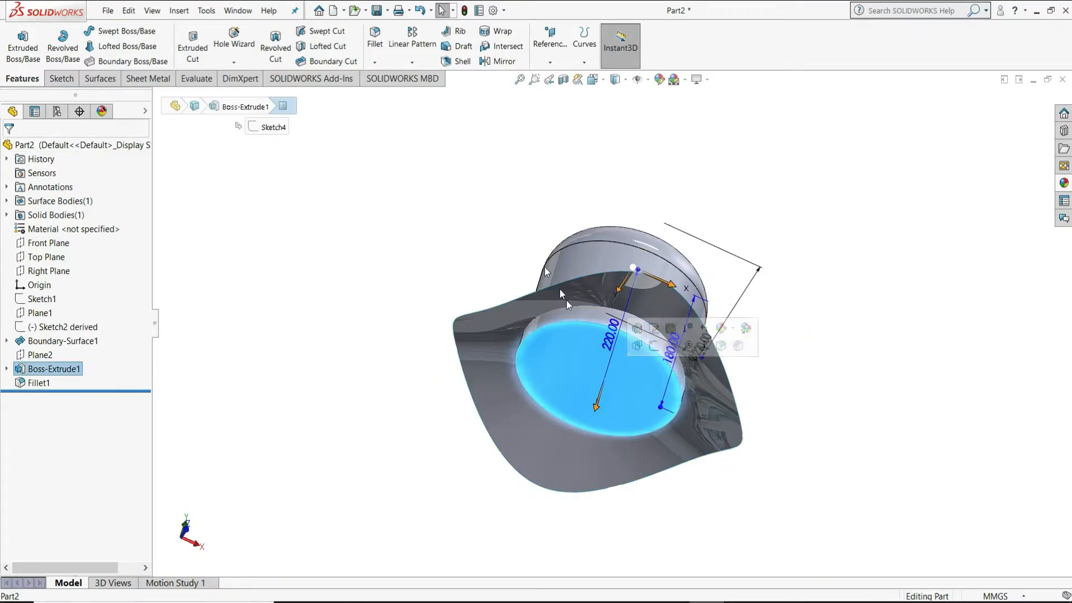
{"action": "left_click", "coordinate": [462, 62]}
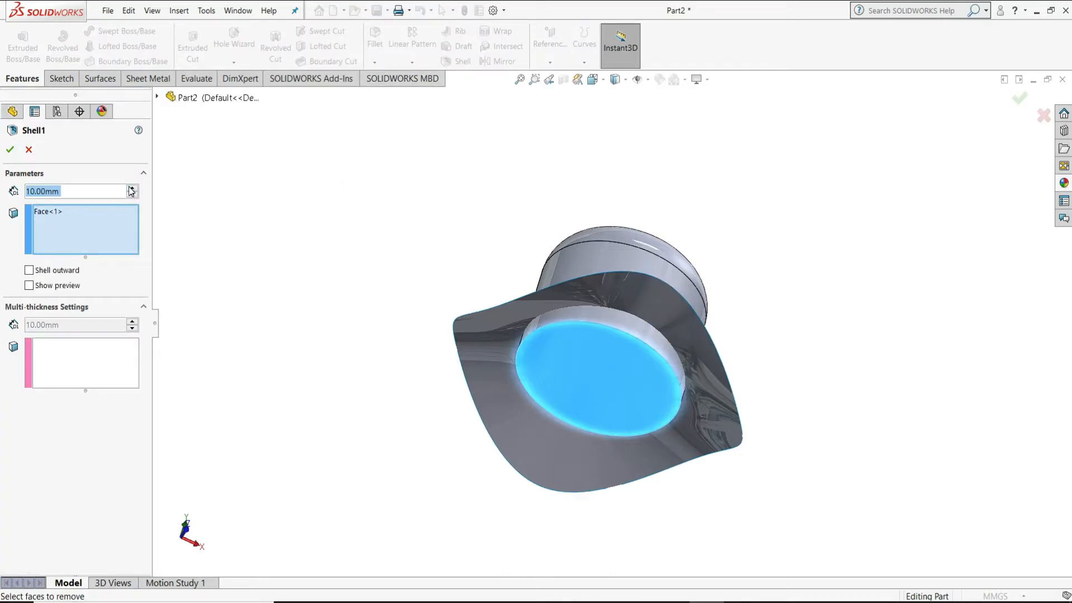
{"action": "type", "text": "2"}
{"action": "key", "text": "Return"}
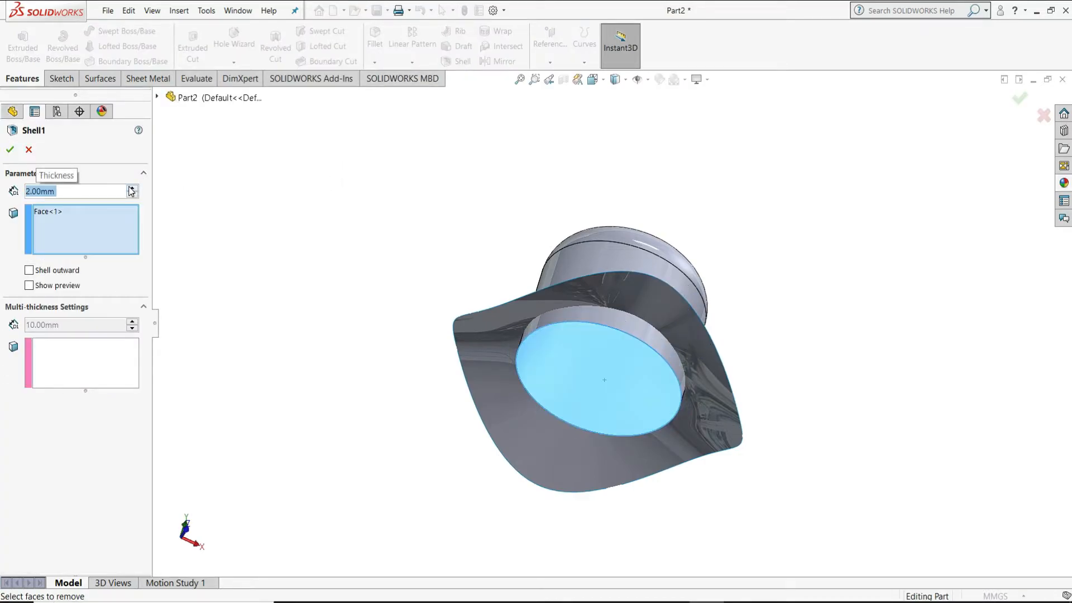
{"action": "left_click", "coordinate": [3, 154]}
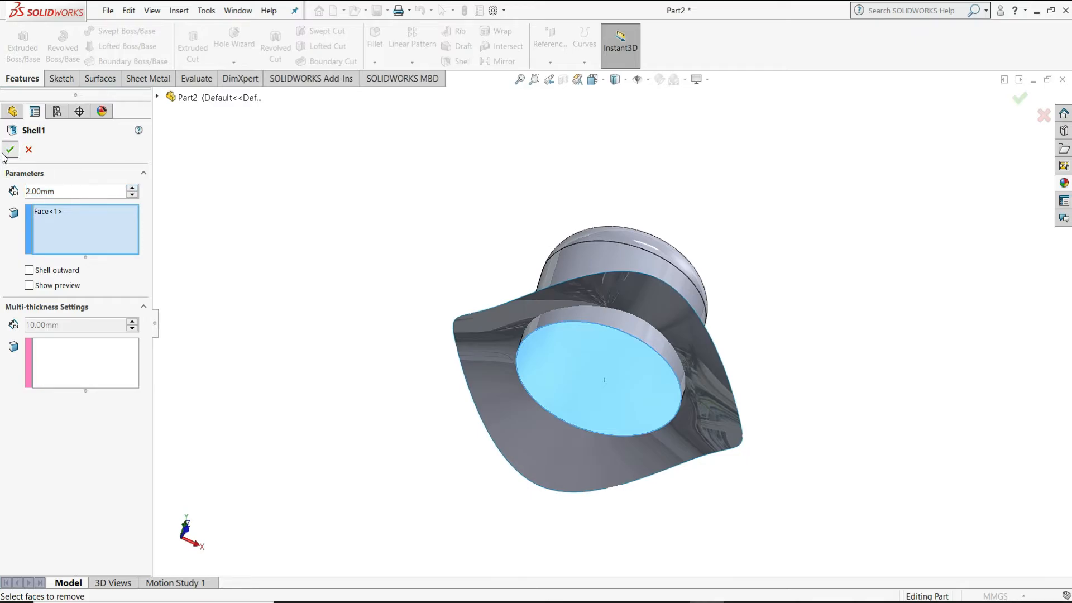
{"action": "left_click", "coordinate": [260, 236]}
Step: Cut the shelled crown with the wavy boundary surface, removing the portion below the brim
{"action": "middle_click_drag", "start_coordinate": [832, 267], "coordinate": [792, 314]}
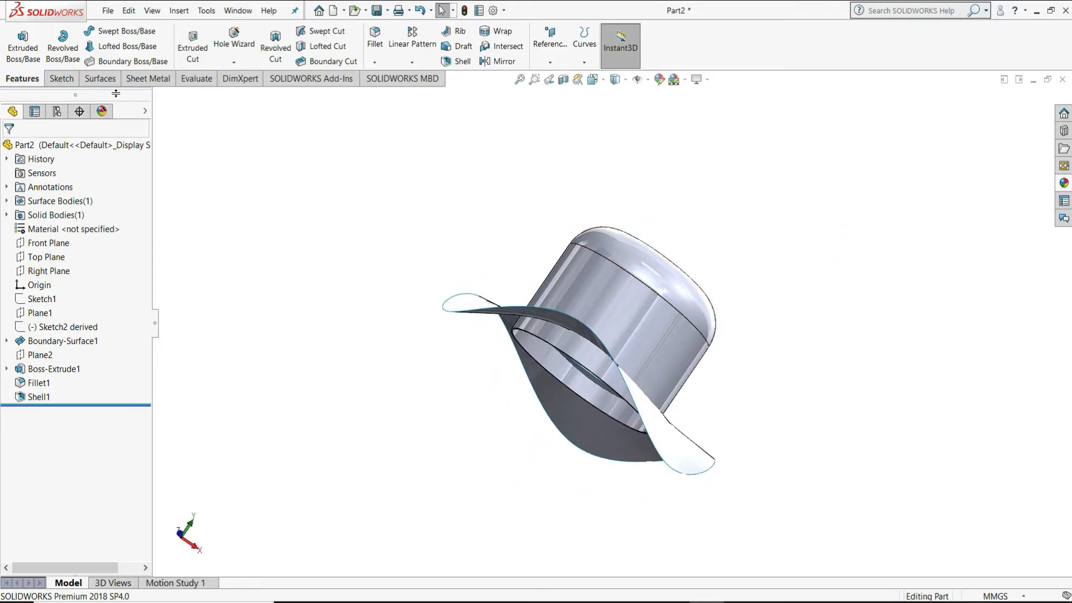
{"action": "left_click", "coordinate": [100, 79]}
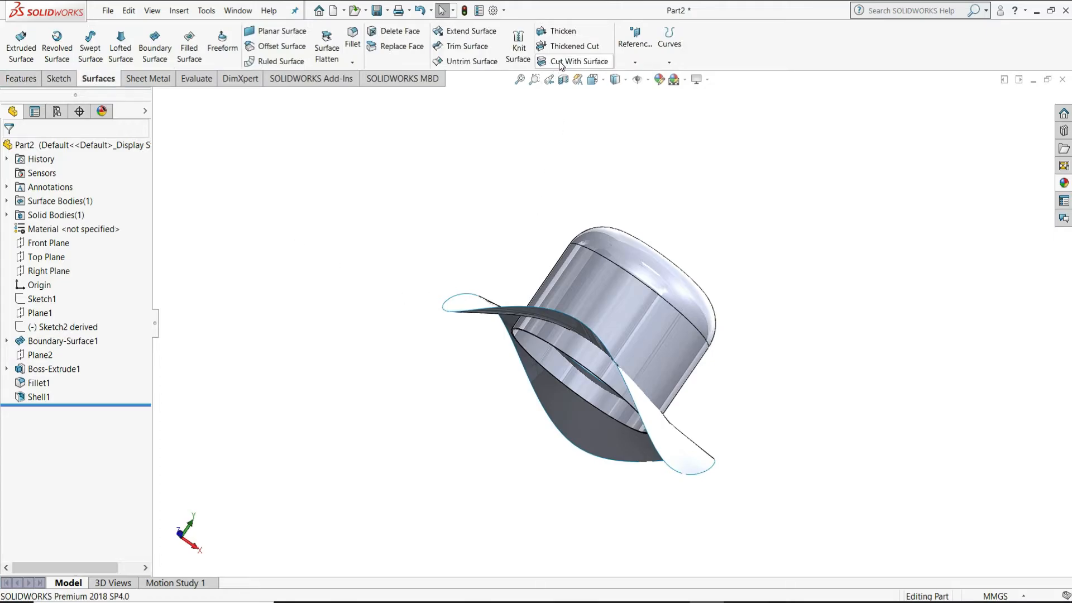
{"action": "left_click", "coordinate": [580, 61]}
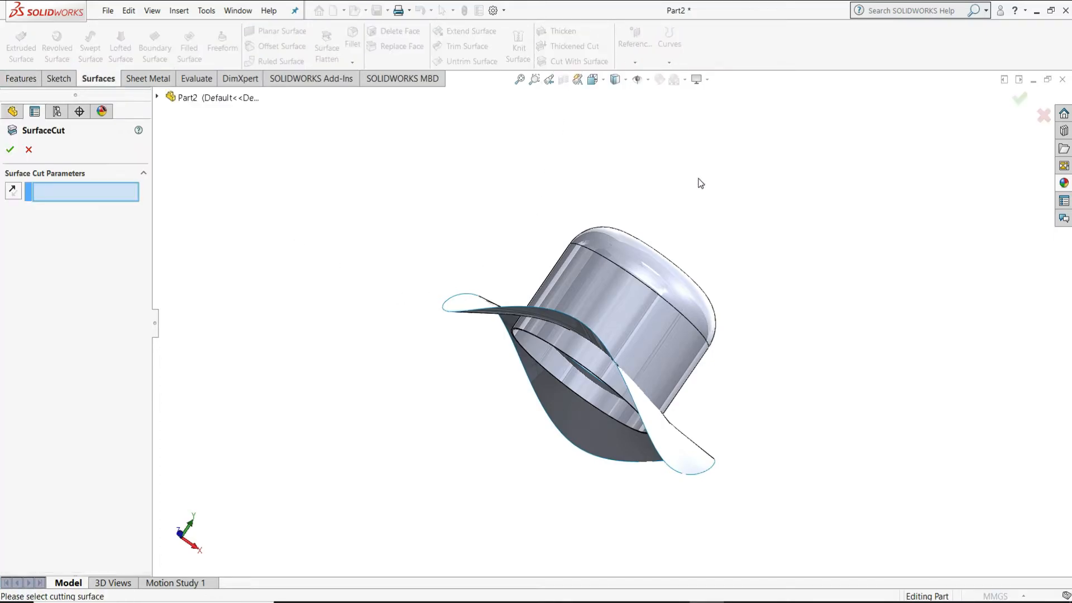
{"action": "middle_click_drag", "start_coordinate": [508, 232], "coordinate": [471, 281]}
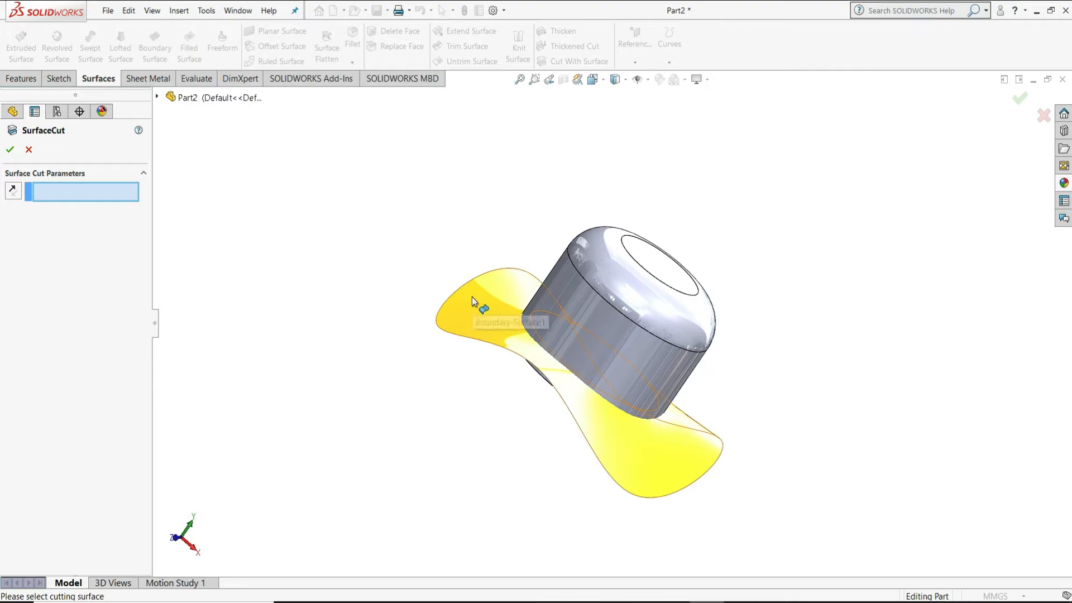
{"action": "left_click", "coordinate": [471, 297]}
{"action": "middle_click_drag", "start_coordinate": [754, 343], "coordinate": [780, 255]}
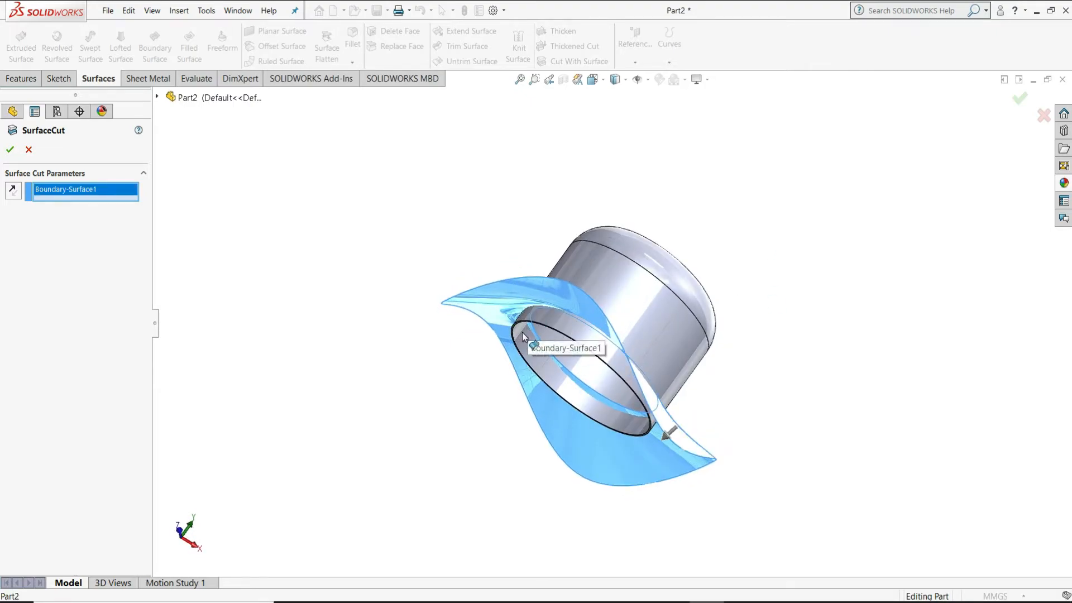
{"action": "left_click", "coordinate": [10, 150]}
Step: Thicken the wavy boundary surface by 2 mm on side 1, merging the result with the crown
{"action": "middle_click_drag", "start_coordinate": [809, 283], "coordinate": [713, 297]}
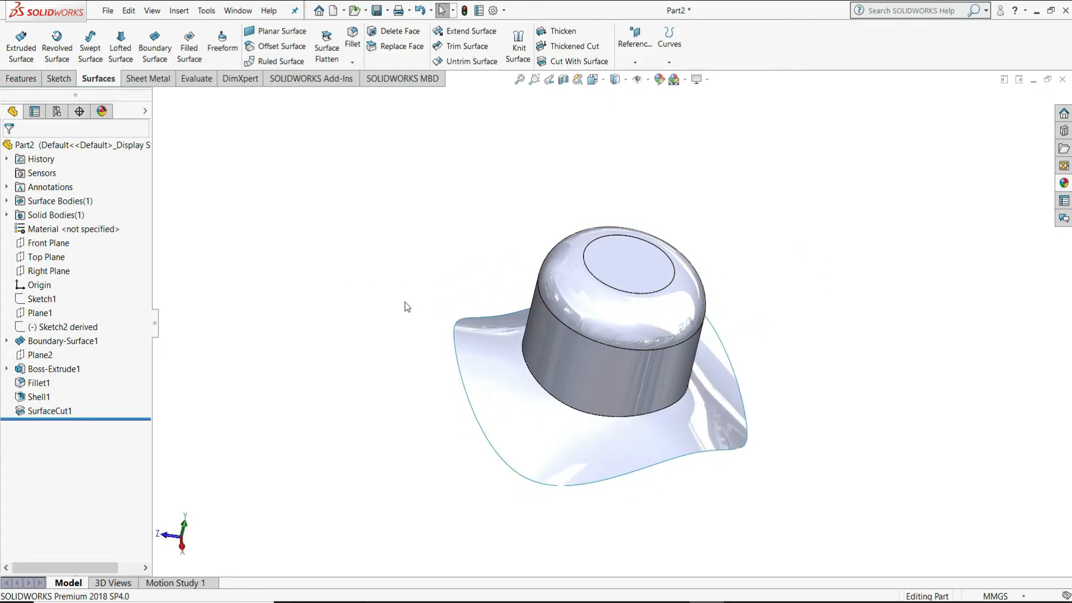
{"action": "left_click", "coordinate": [465, 341]}
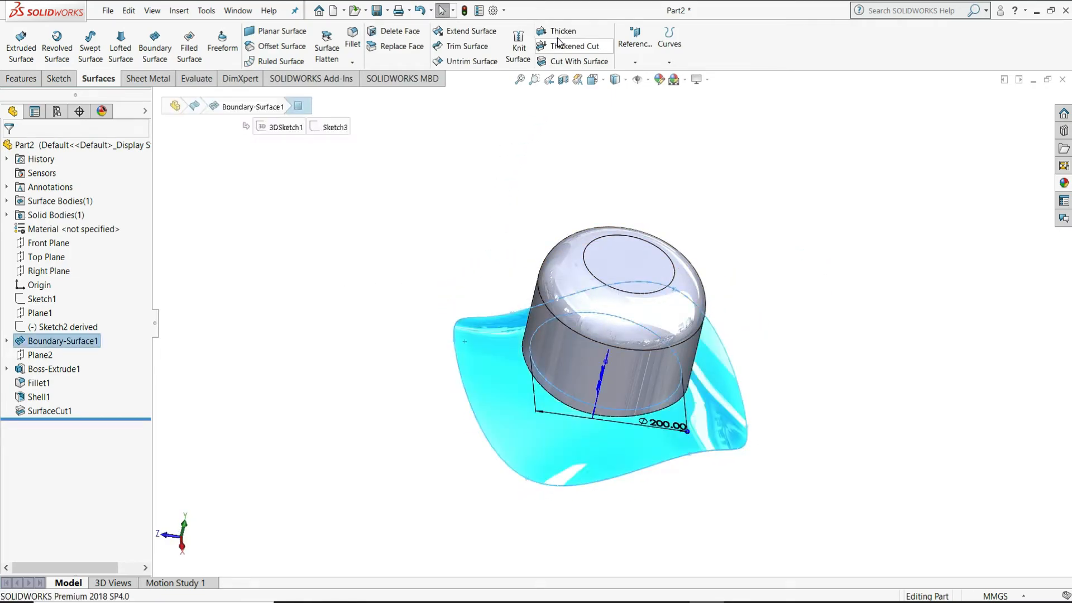
{"action": "left_click", "coordinate": [560, 32]}
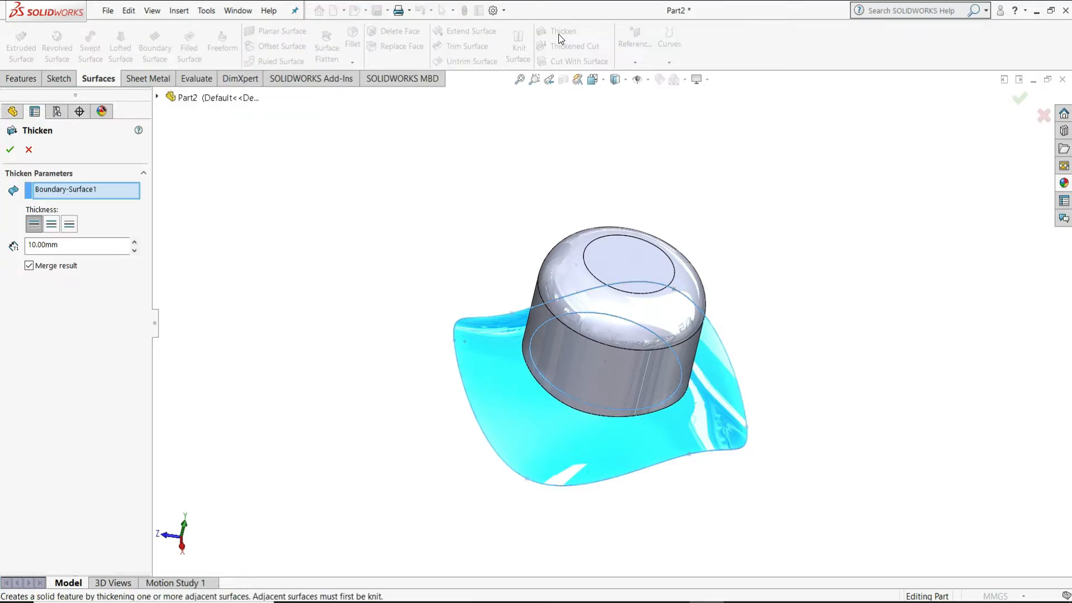
{"action": "double_click", "coordinate": [54, 246]}
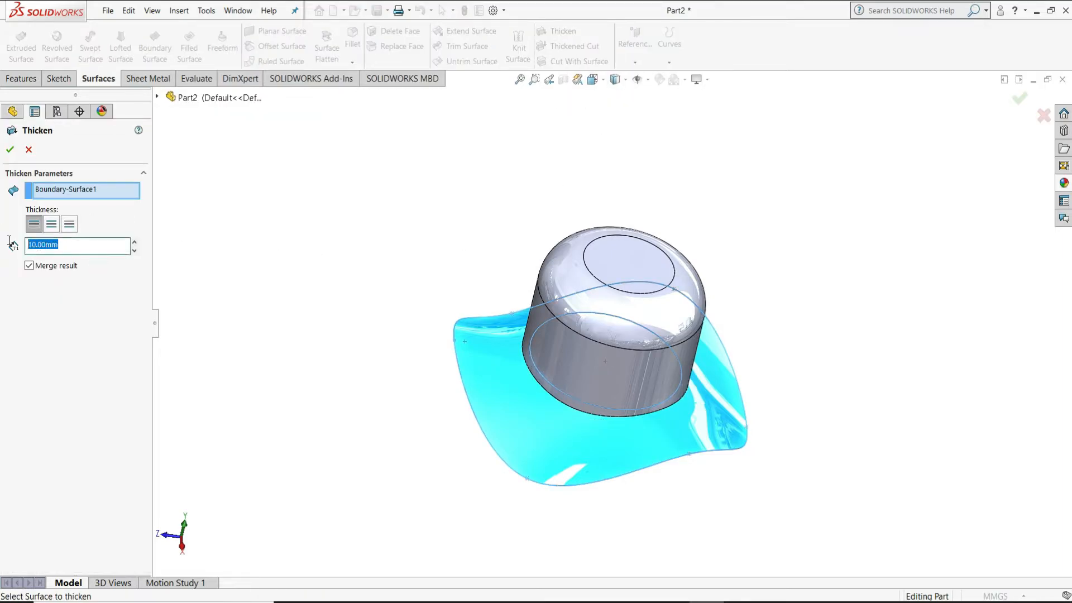
{"action": "type", "text": "2"}
{"action": "key", "text": "Return"}
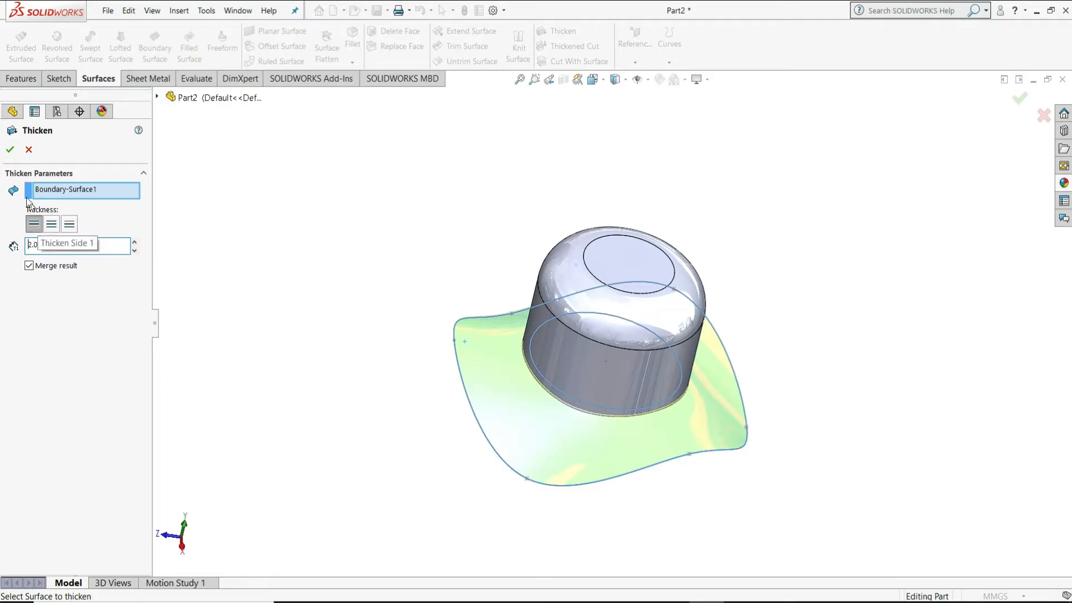
{"action": "left_click", "coordinate": [10, 150]}
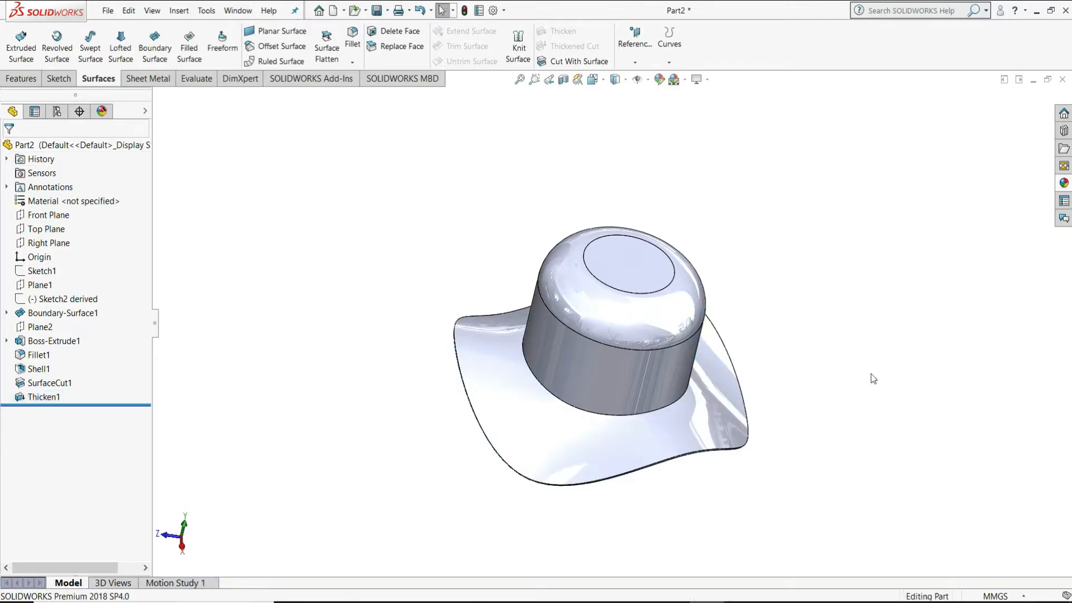
Step: Fillet the inner opening edge on the underside of the brim with a symmetric 50 mm radius
{"action": "middle_click_drag", "start_coordinate": [861, 366], "coordinate": [852, 198]}
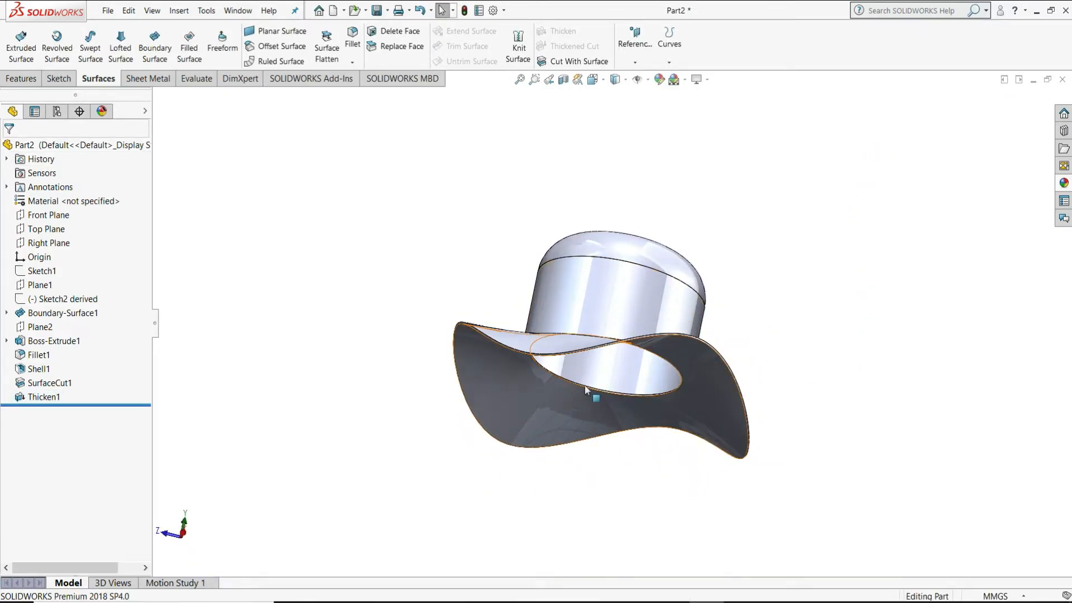
{"action": "scroll", "coordinate": [590, 385], "scroll_direction": "down", "scroll_amount": 6}
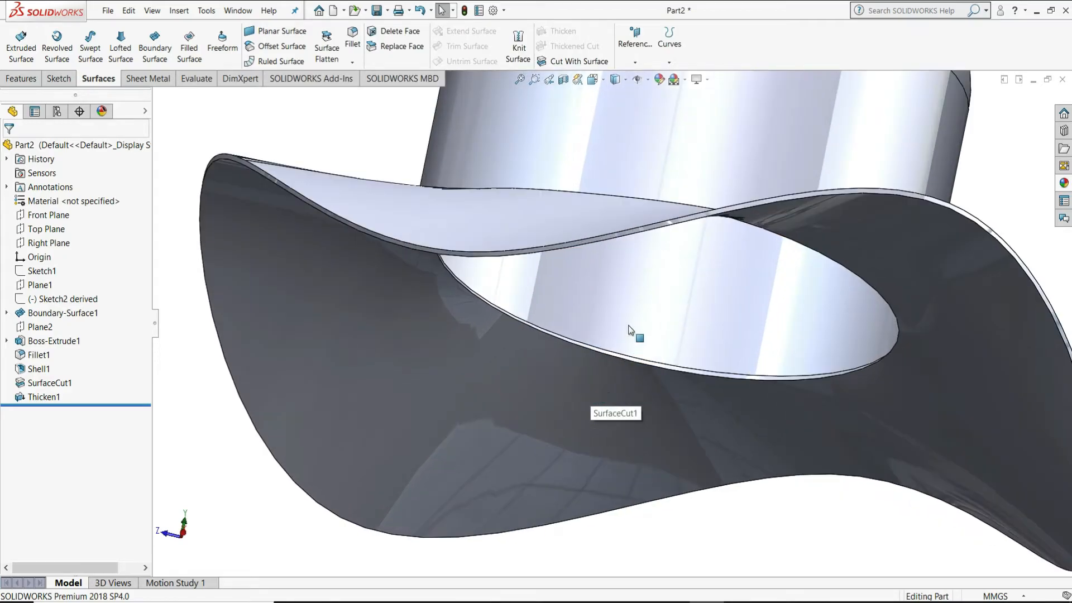
{"action": "middle_click_drag", "start_coordinate": [611, 313], "coordinate": [679, 408]}
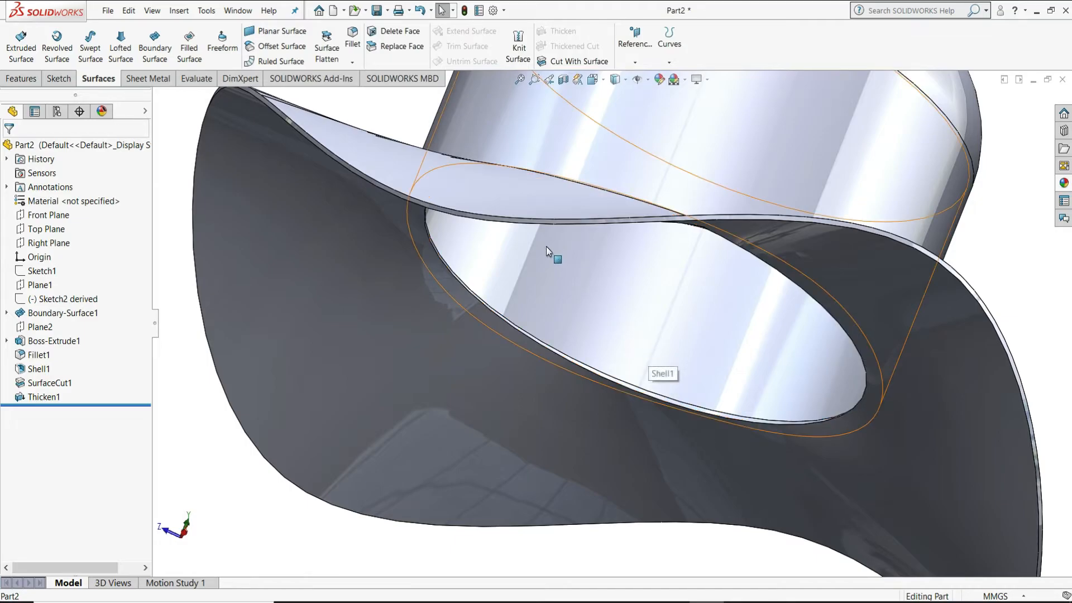
{"action": "left_click", "coordinate": [353, 45]}
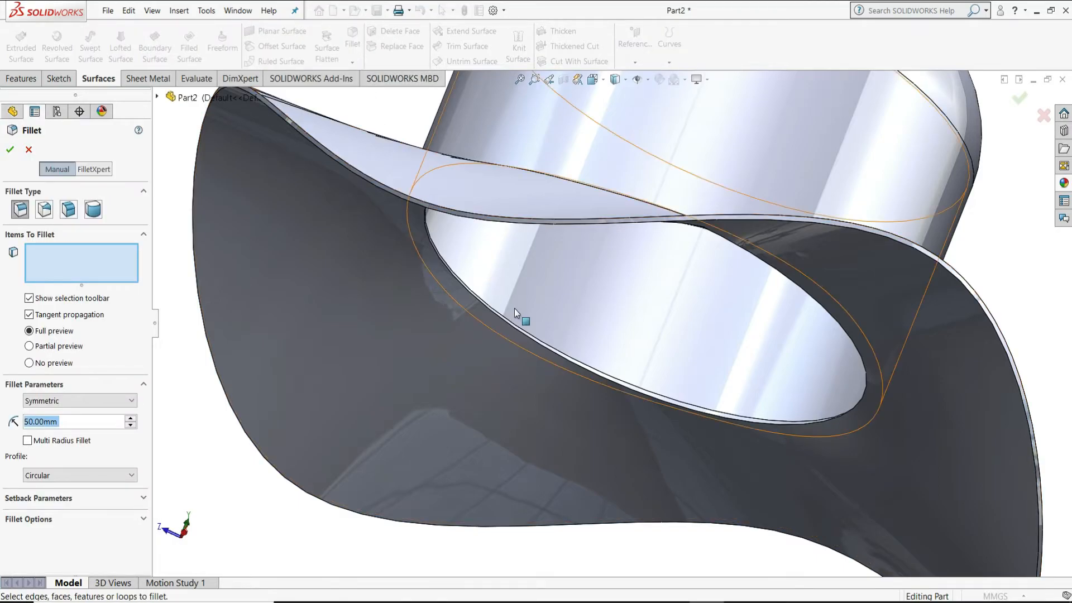
{"action": "left_click", "coordinate": [535, 343]}
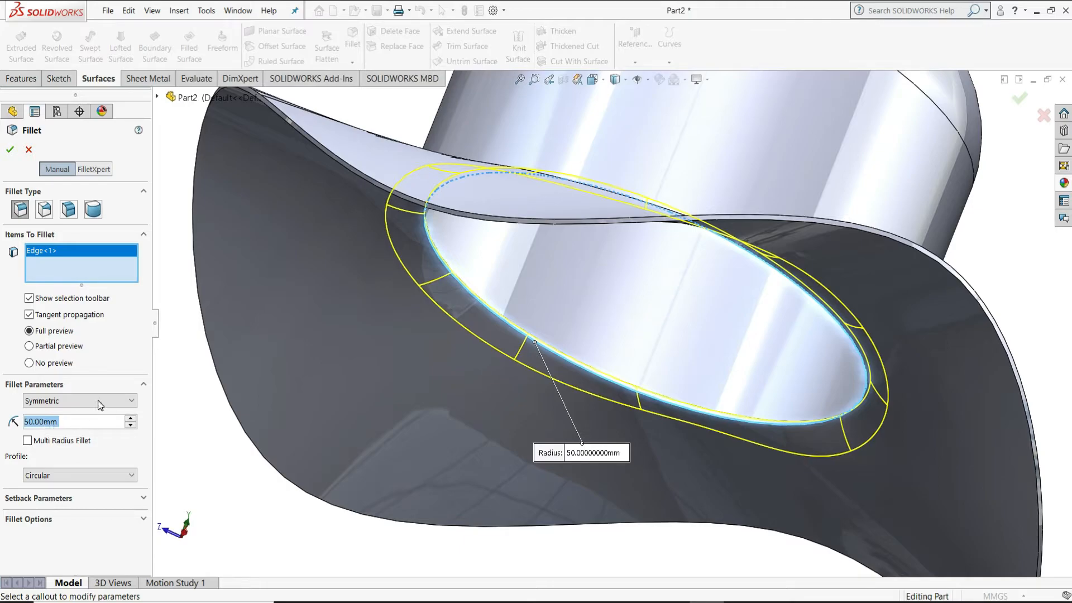
{"action": "left_click", "coordinate": [11, 150]}
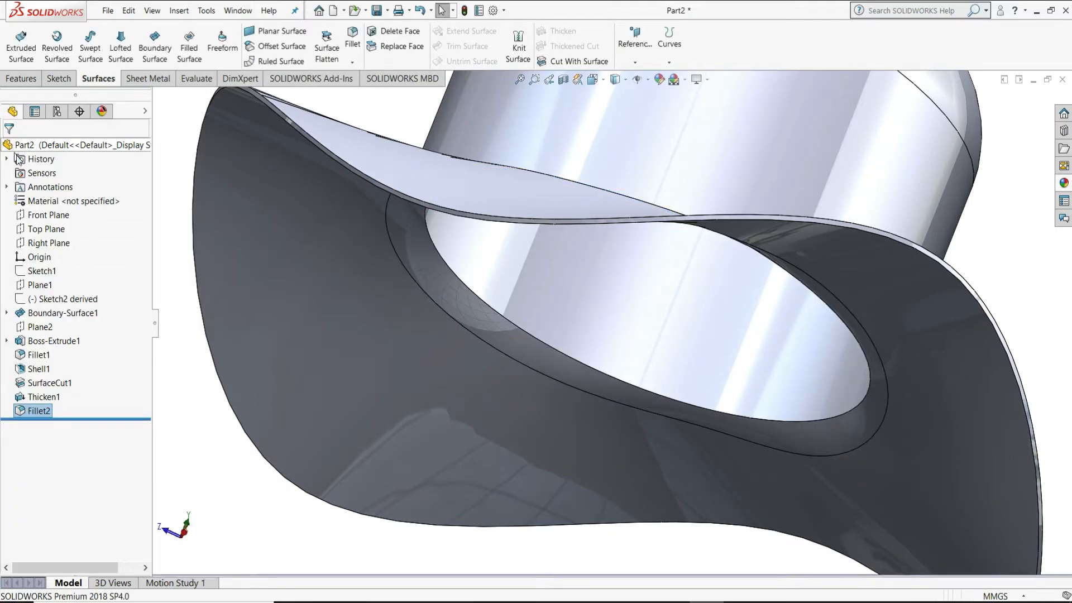
Step: Fillet the remaining edge between the underside fillet and the crown opening with a 1 mm radius
{"action": "left_click", "coordinate": [472, 295]}
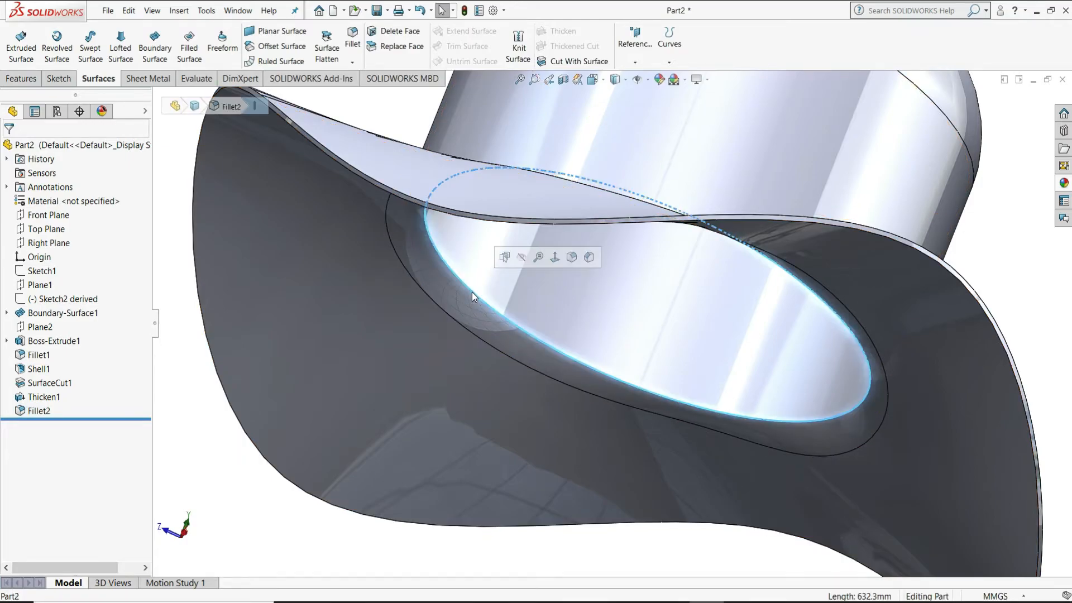
{"action": "left_click", "coordinate": [352, 46]}
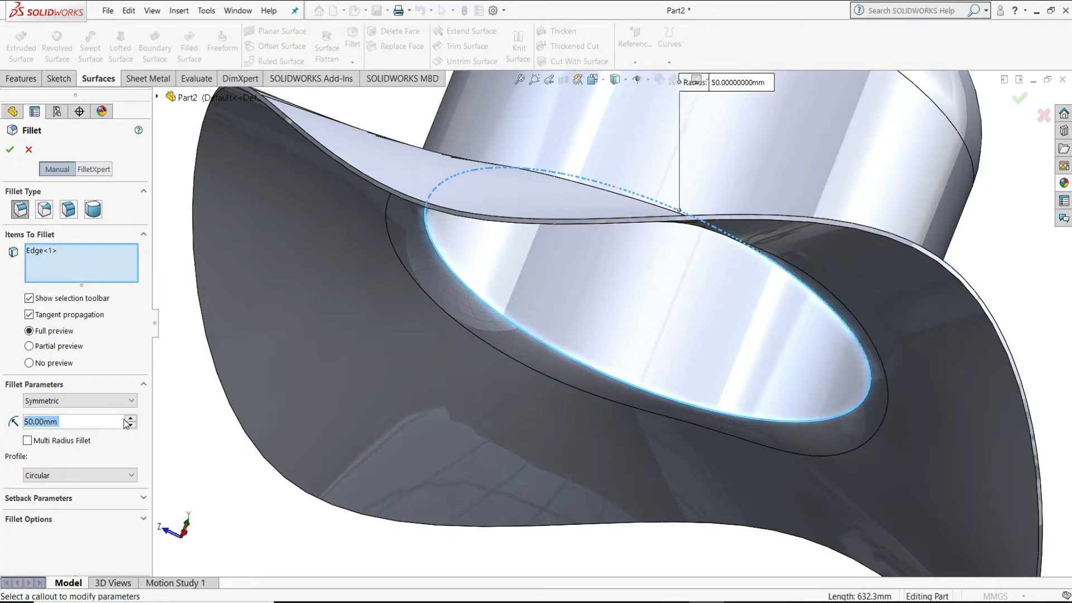
{"action": "type", "text": "1"}
{"action": "key", "text": "Return"}
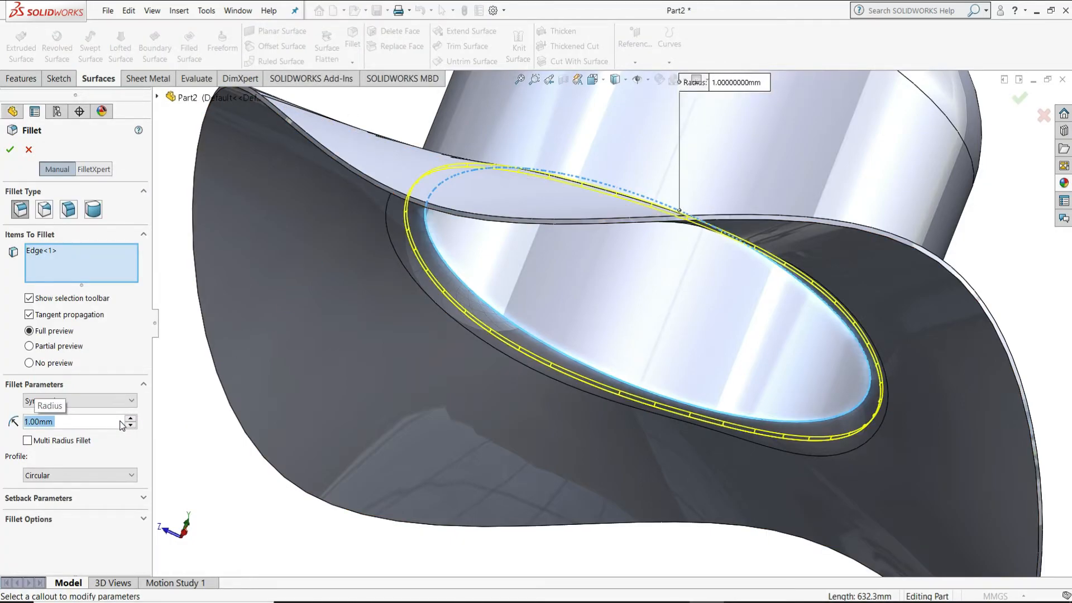
{"action": "left_click", "coordinate": [10, 150]}
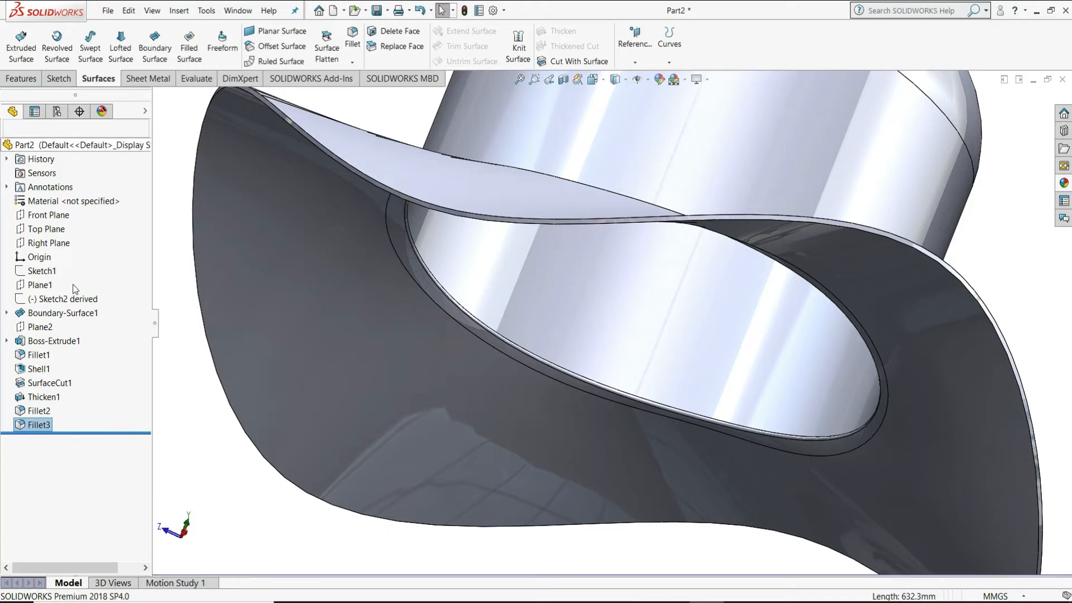
Step: Fillet the outer edge where the crown wall meets the top of the brim with a 30 mm radius
{"action": "scroll", "coordinate": [290, 462], "scroll_direction": "up", "scroll_amount": 2}
{"action": "middle_click_drag", "start_coordinate": [890, 302], "coordinate": [776, 220]}
{"action": "left_click", "coordinate": [764, 208]}
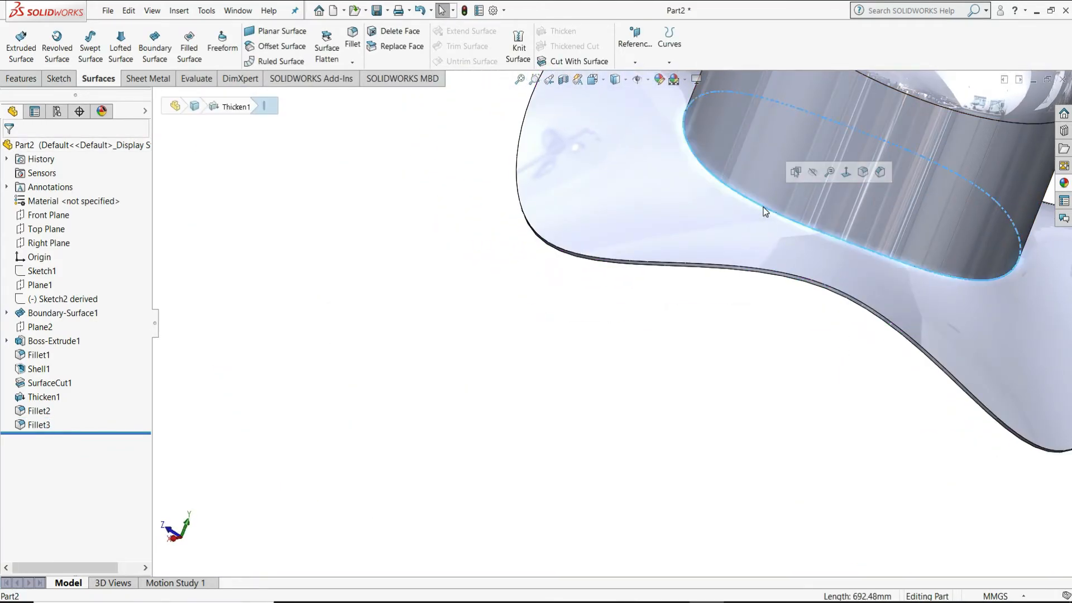
{"action": "left_click", "coordinate": [350, 40]}
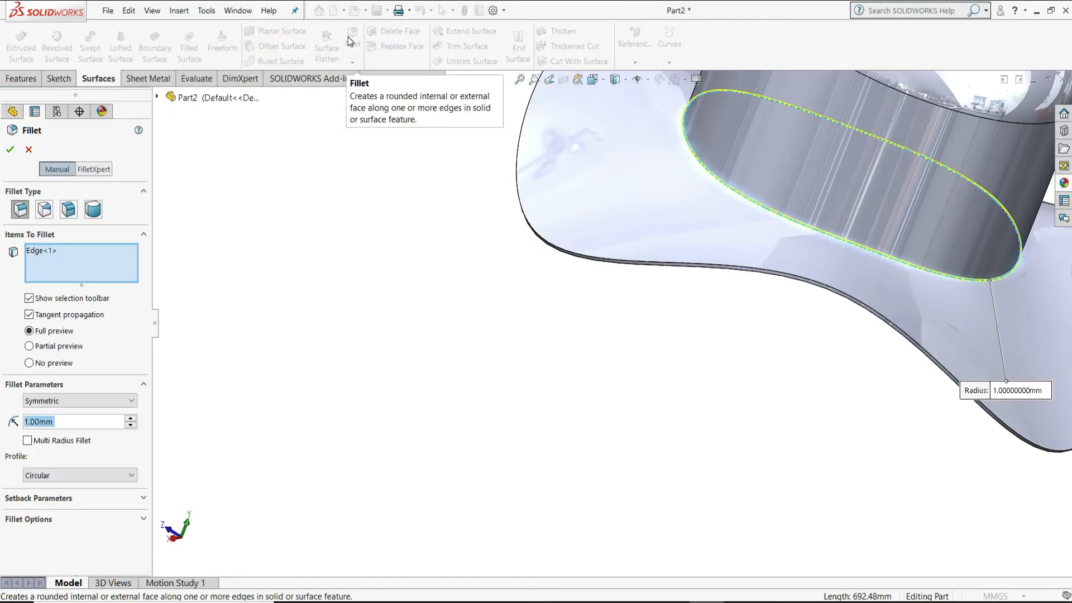
{"action": "key", "text": "Return"}
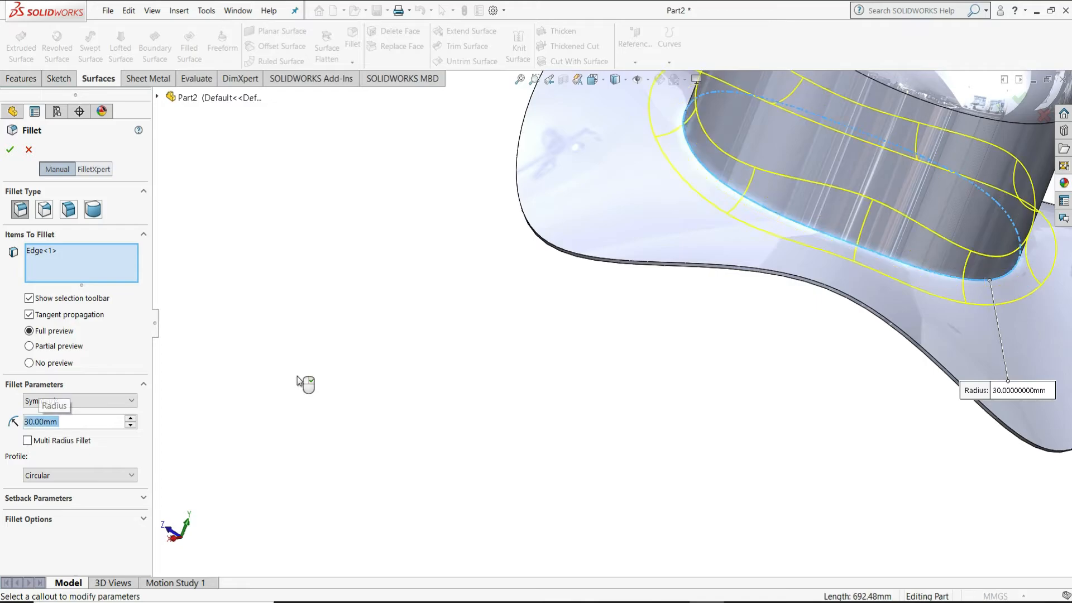
{"action": "left_click", "coordinate": [13, 156]}
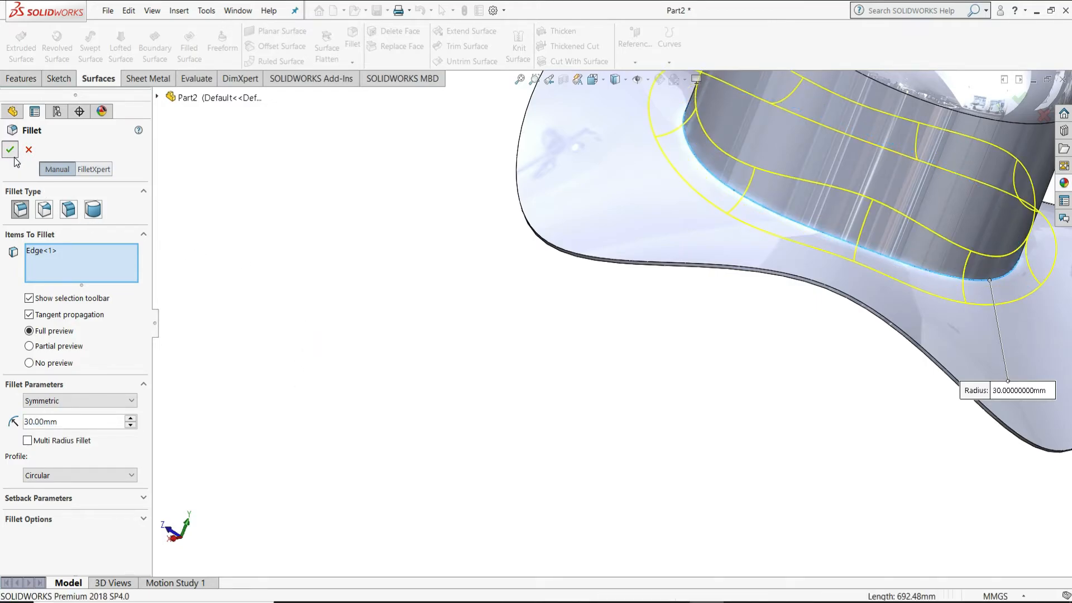
{"action": "scroll", "coordinate": [437, 489], "scroll_direction": "up", "scroll_amount": 5}
{"action": "middle_click_drag", "start_coordinate": [873, 377], "coordinate": [883, 257]}
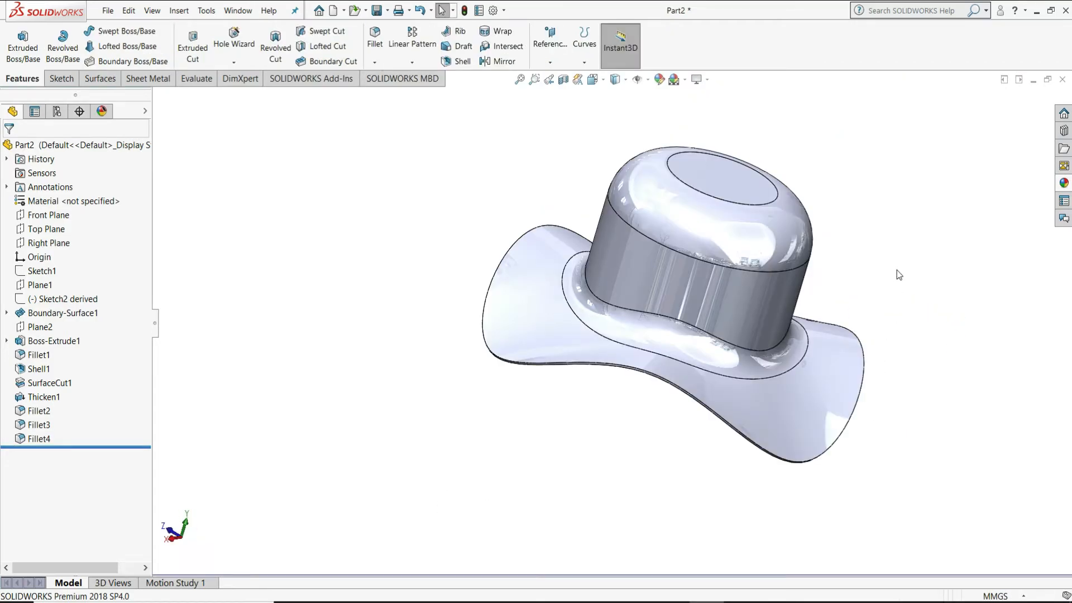
Step: Apply the beige cotton cloth appearance to the whole part and recolour it with the standard pink swatch
{"action": "left_click", "coordinate": [660, 80]}
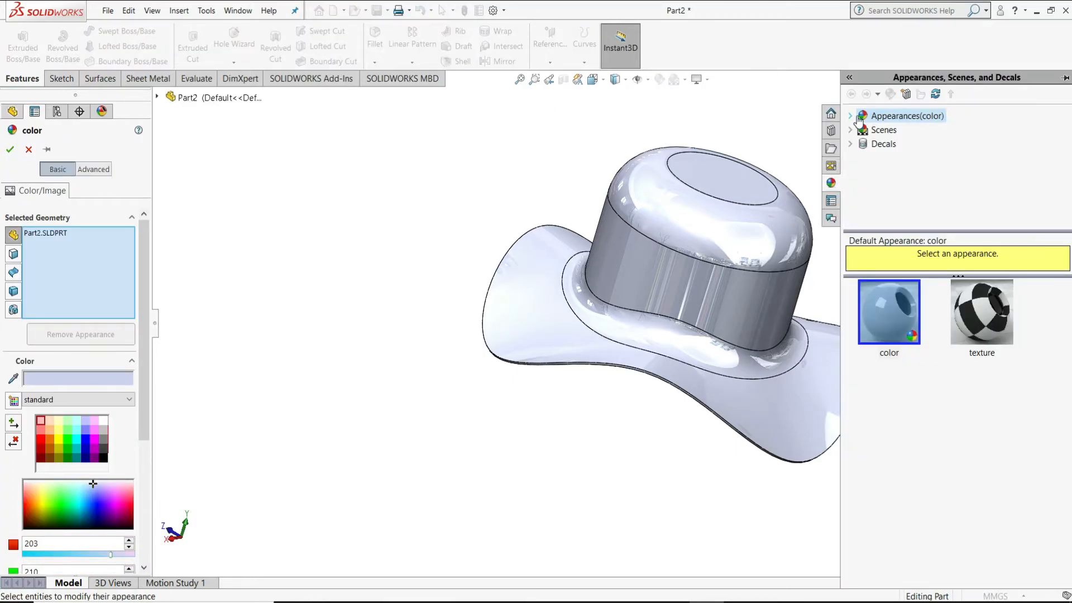
{"action": "left_click", "coordinate": [853, 116]}
{"action": "scroll", "coordinate": [894, 185], "scroll_direction": "down", "scroll_amount": 2}
{"action": "scroll", "coordinate": [897, 188], "scroll_direction": "up", "scroll_amount": 1}
{"action": "double_click", "coordinate": [896, 187]}
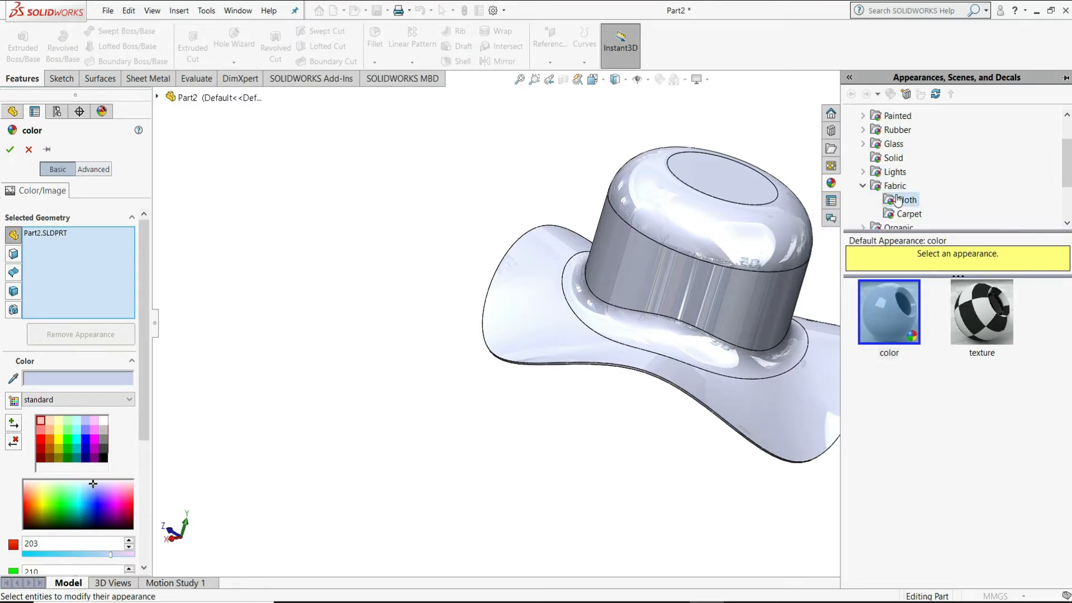
{"action": "left_click", "coordinate": [897, 200]}
{"action": "left_click", "coordinate": [989, 319]}
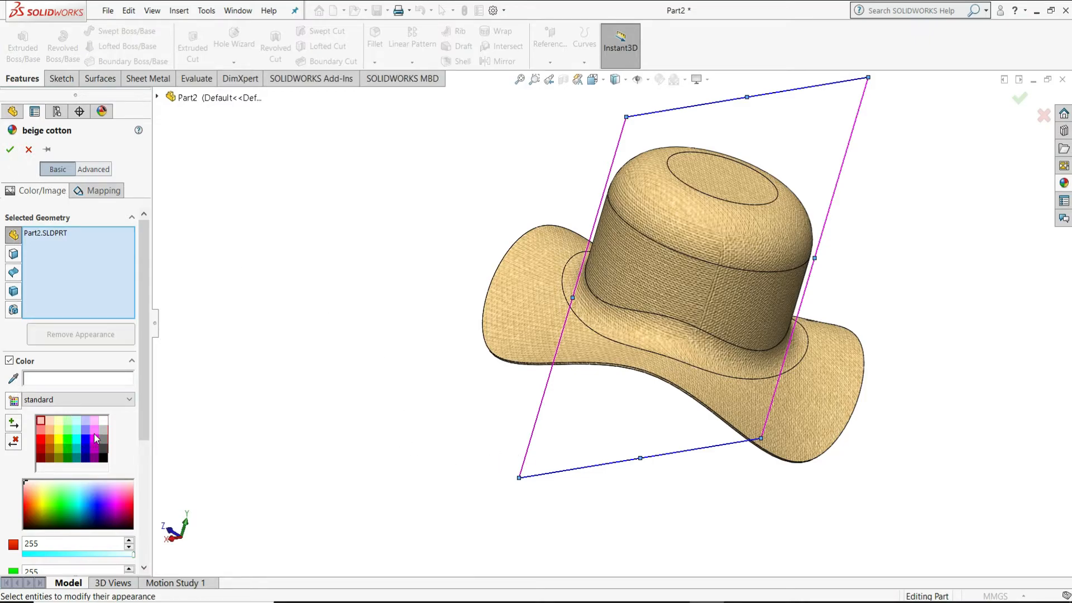
{"action": "left_click", "coordinate": [95, 431]}
{"action": "left_click", "coordinate": [10, 150]}
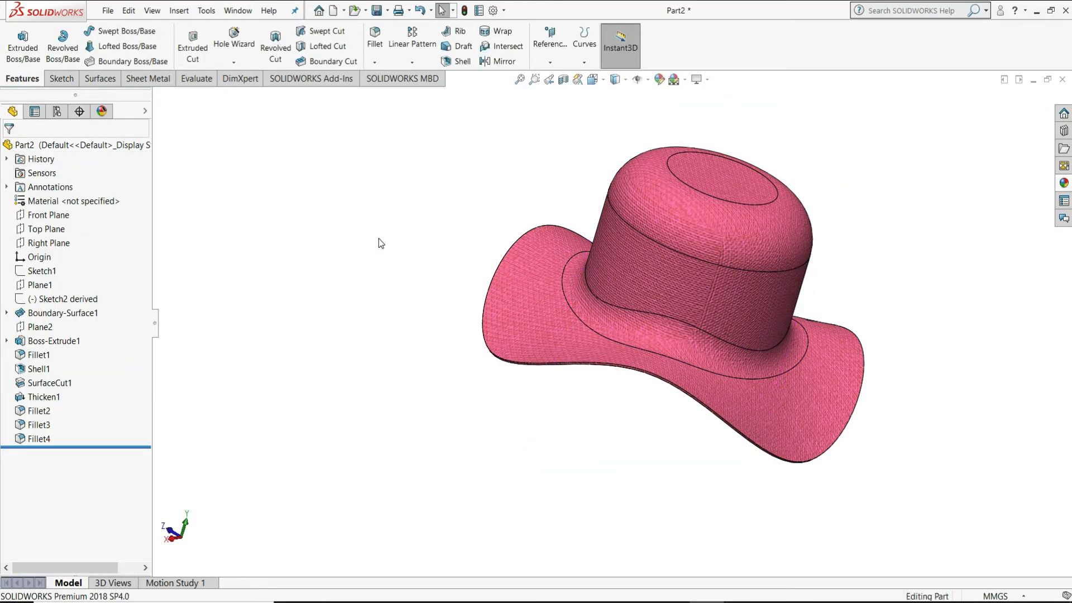
Step: Set the model's display style to Shaded, without edges
{"action": "left_click", "coordinate": [153, 11]}
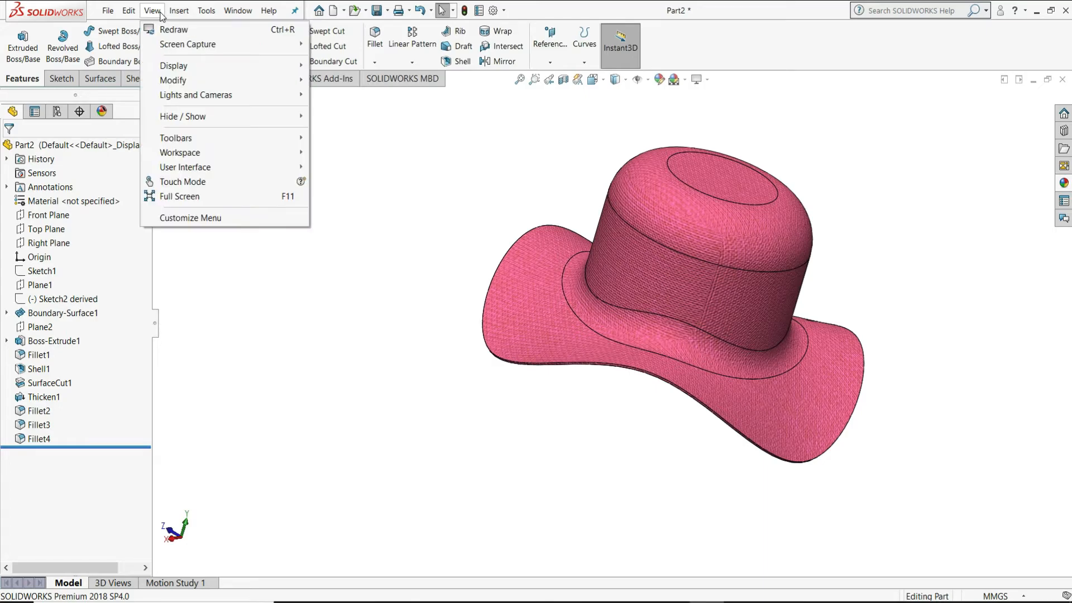
{"action": "mouse_move", "coordinate": [183, 70]}
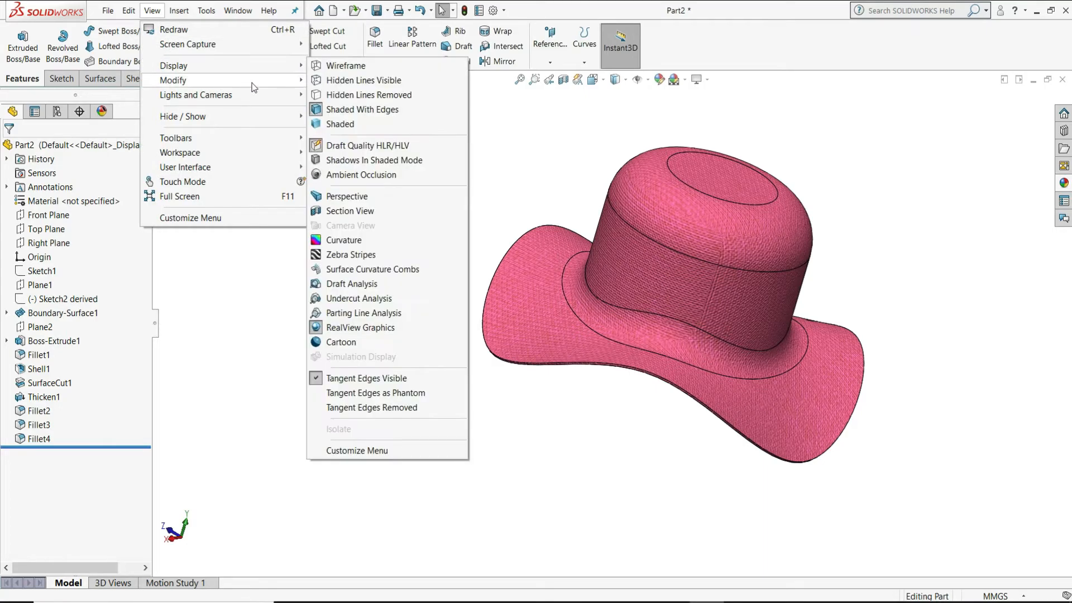
{"action": "left_click", "coordinate": [338, 127]}
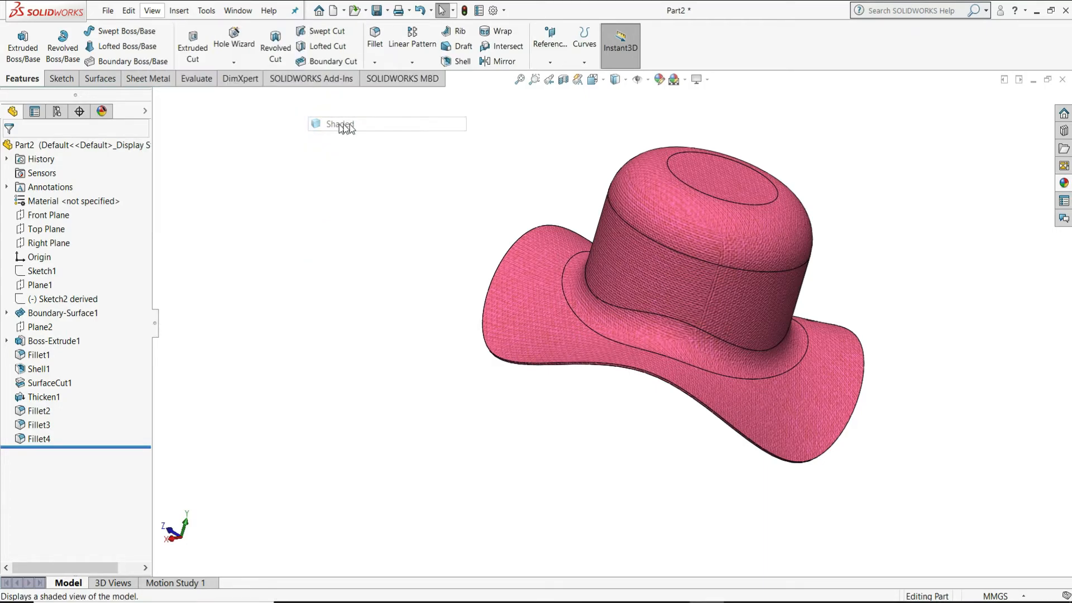
{"action": "mouse_move", "coordinate": [986, 247]}
{"action": "middle_mouse_down"}
{"action": "mouse_move", "coordinate": [946, 155]}
{"action": "mouse_move", "coordinate": [962, 153]}
{"action": "mouse_move", "coordinate": [756, 257]}
{"action": "mouse_move", "coordinate": [743, 321]}
{"action": "mouse_move", "coordinate": [844, 376]}
{"action": "middle_mouse_up"}
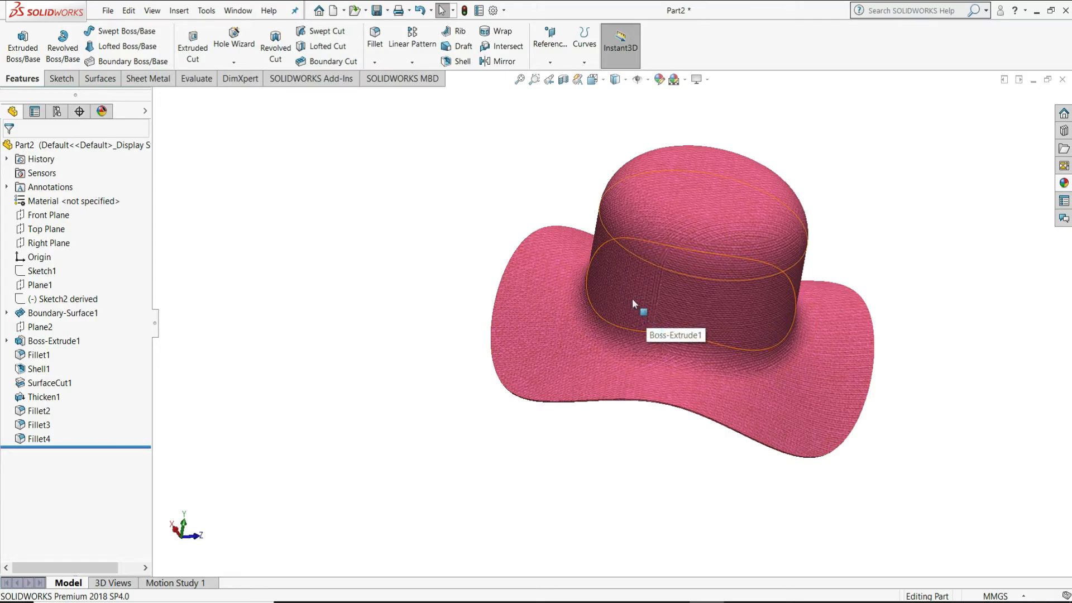
Step: Start a sketch on Plane2 and draw a circle centred on the origin with a radius of about 113 mm
{"action": "left_click", "coordinate": [52, 328]}
{"action": "left_click", "coordinate": [58, 310]}
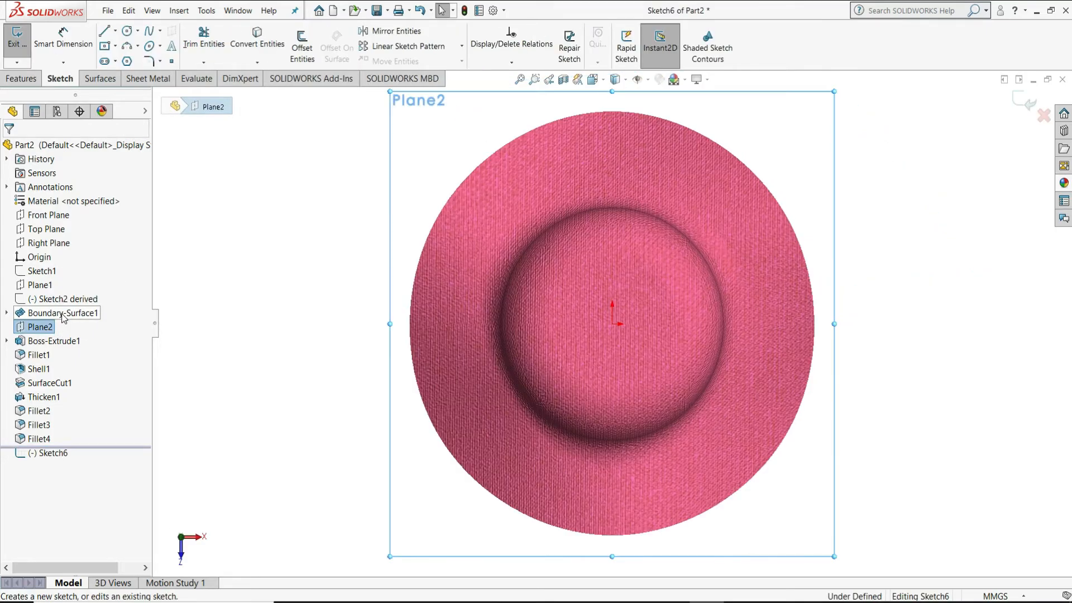
{"action": "left_click", "coordinate": [128, 31]}
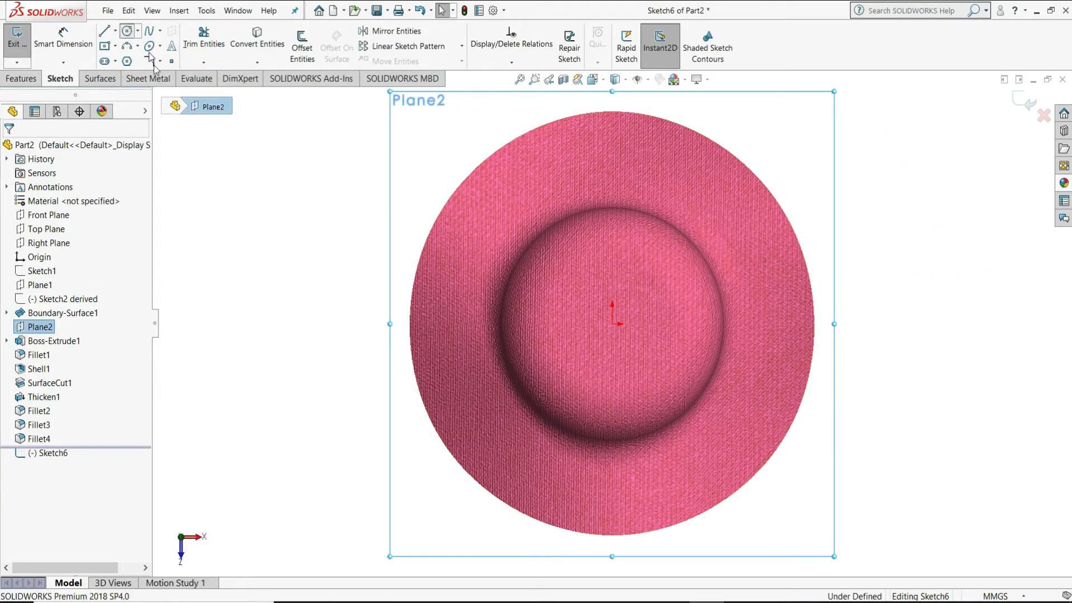
{"action": "left_click", "coordinate": [612, 323]}
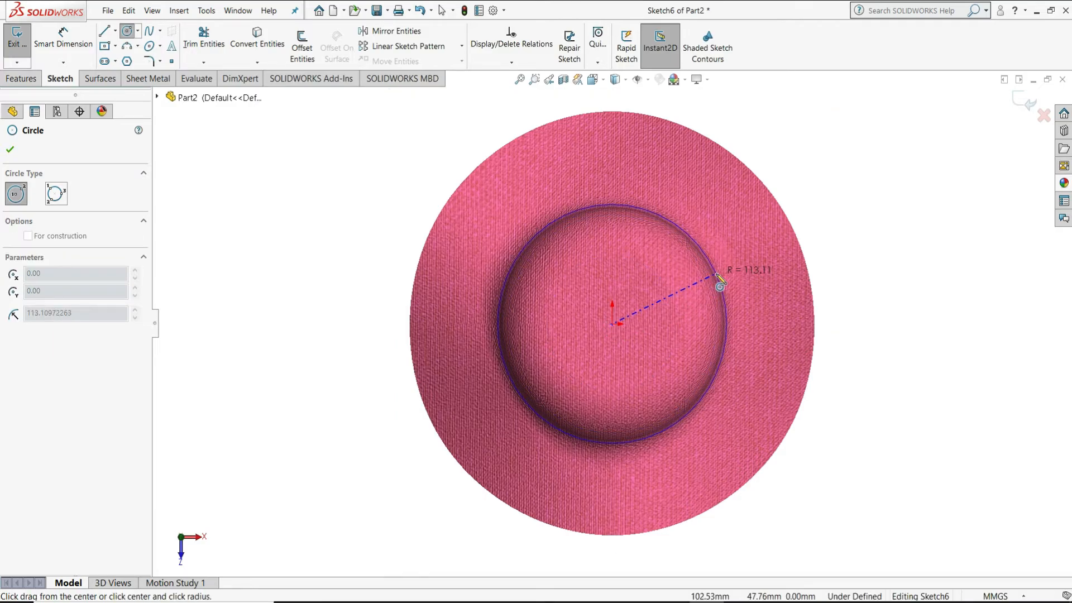
{"action": "left_click", "coordinate": [717, 276]}
{"action": "right_click", "coordinate": [719, 280]}
{"action": "left_click", "coordinate": [736, 285]}
Step: Dimension the circle's diameter as 222 mm
{"action": "left_click", "coordinate": [63, 39]}
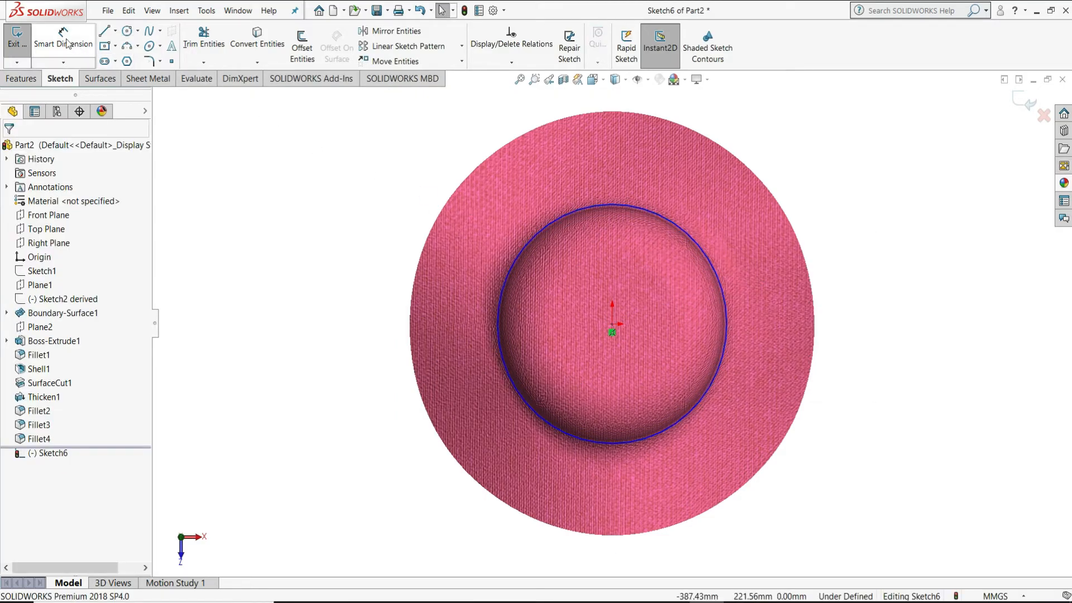
{"action": "left_click", "coordinate": [693, 239]}
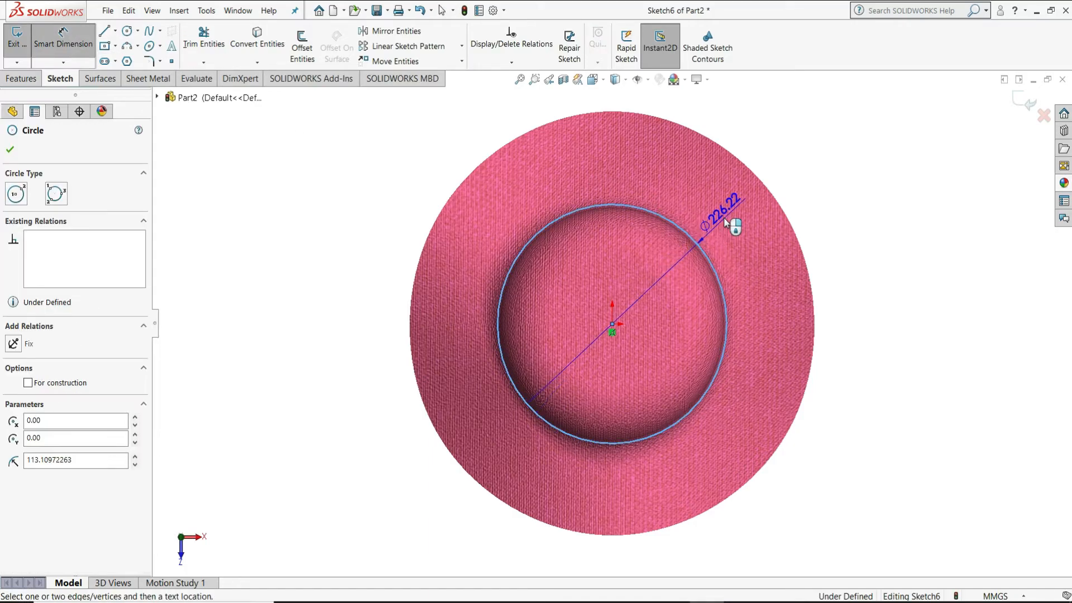
{"action": "left_click", "coordinate": [737, 222]}
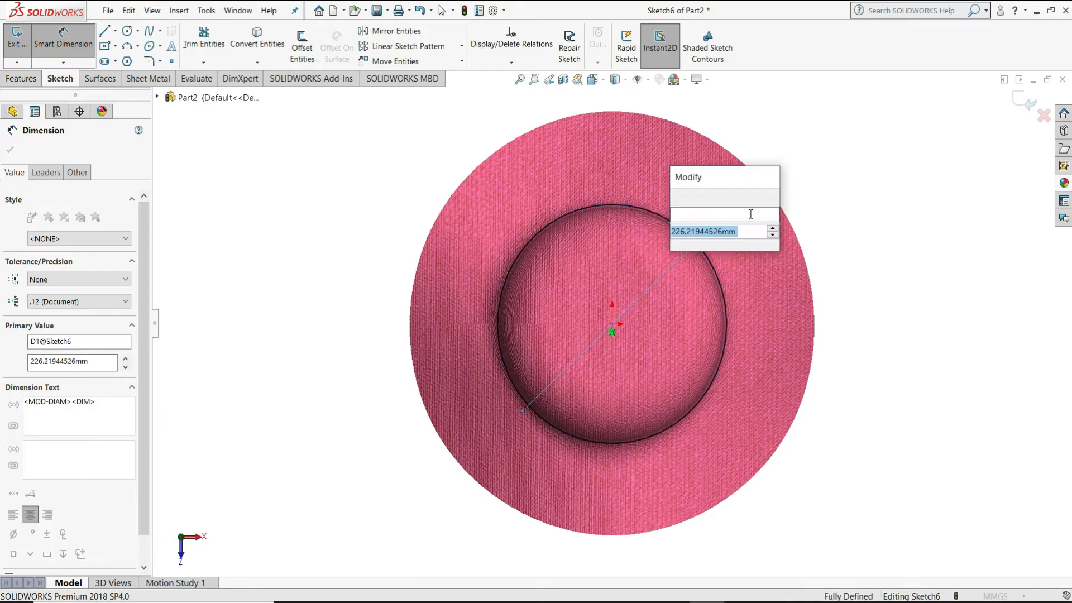
{"action": "type", "text": "222"}
{"action": "key", "text": "Return"}
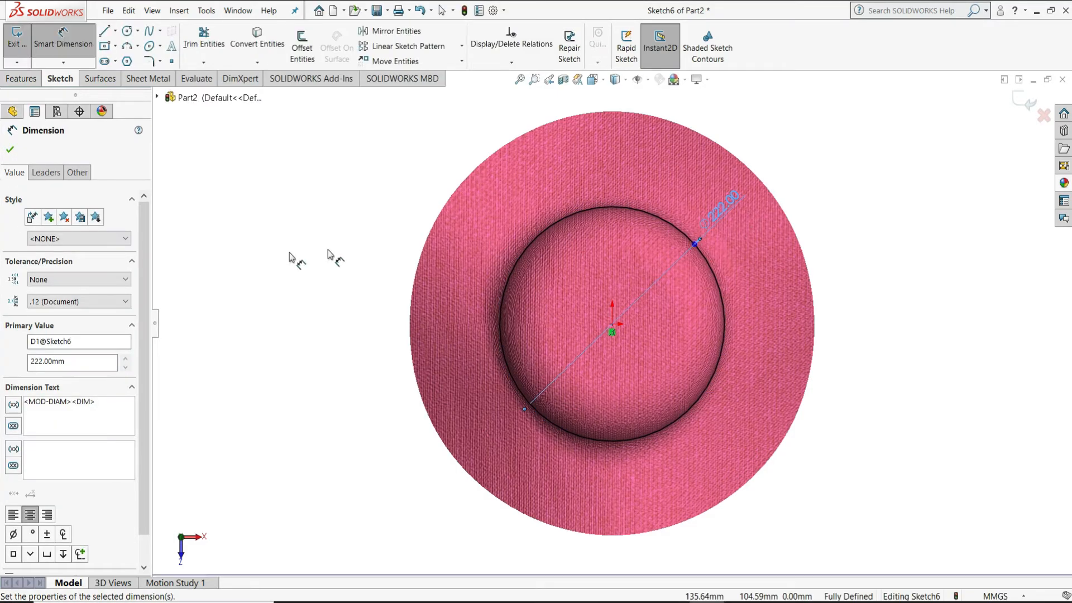
{"action": "left_click", "coordinate": [10, 149]}
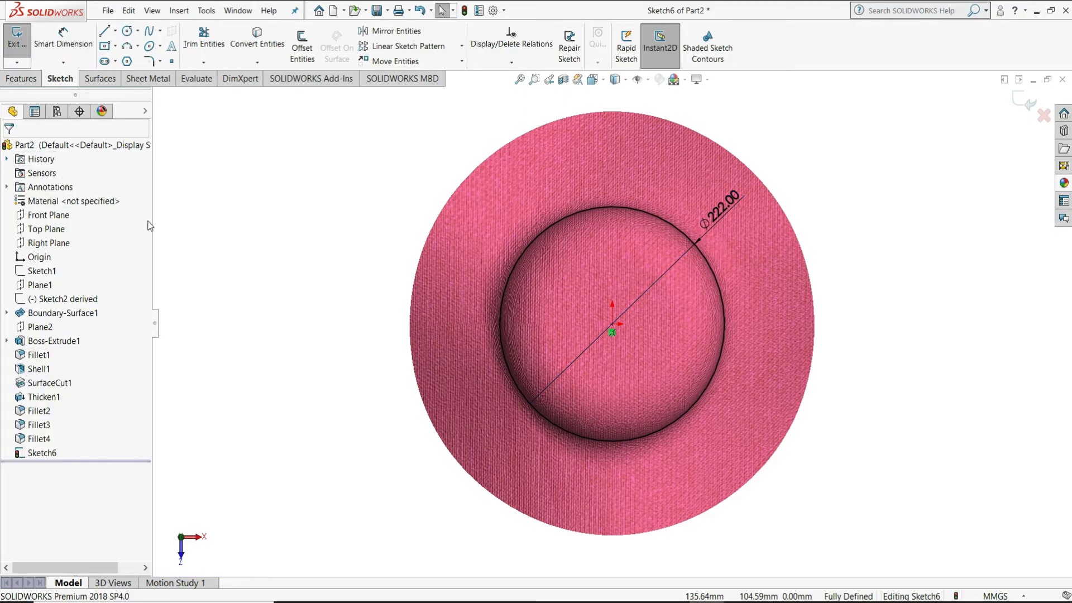
Step: Offset the circle outward by 1 mm to form a thin ring profile
{"action": "left_click", "coordinate": [301, 53]}
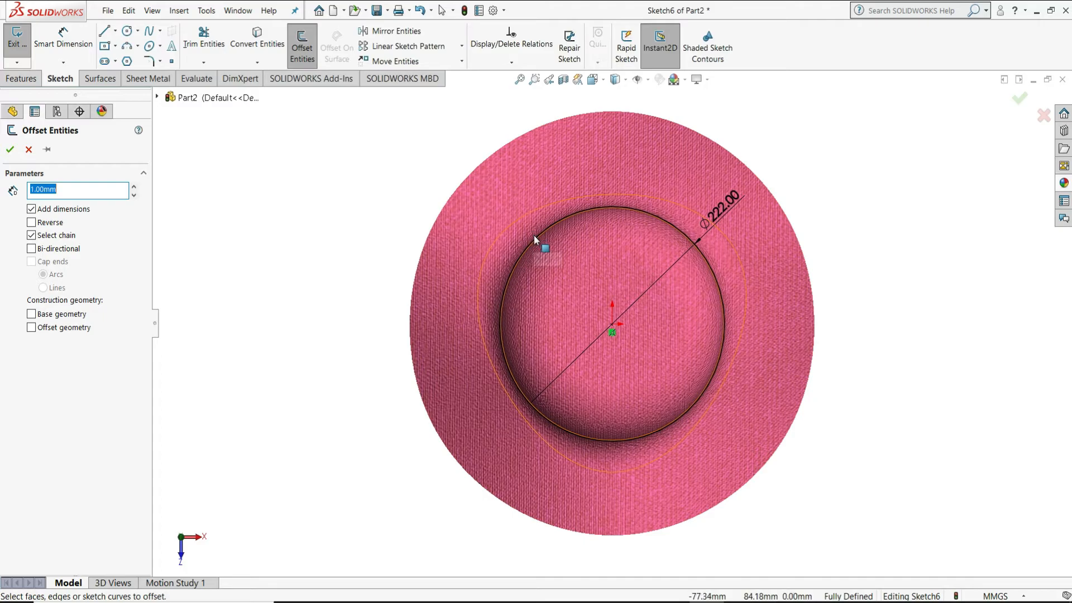
{"action": "scroll", "coordinate": [533, 240], "scroll_direction": "down", "scroll_amount": 6}
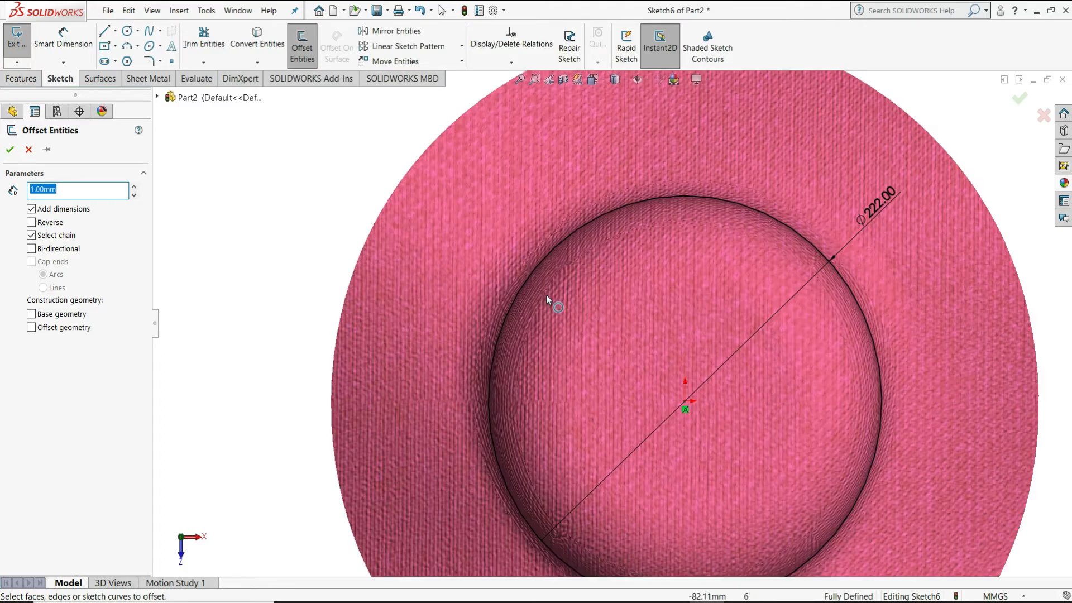
{"action": "left_click", "coordinate": [544, 250]}
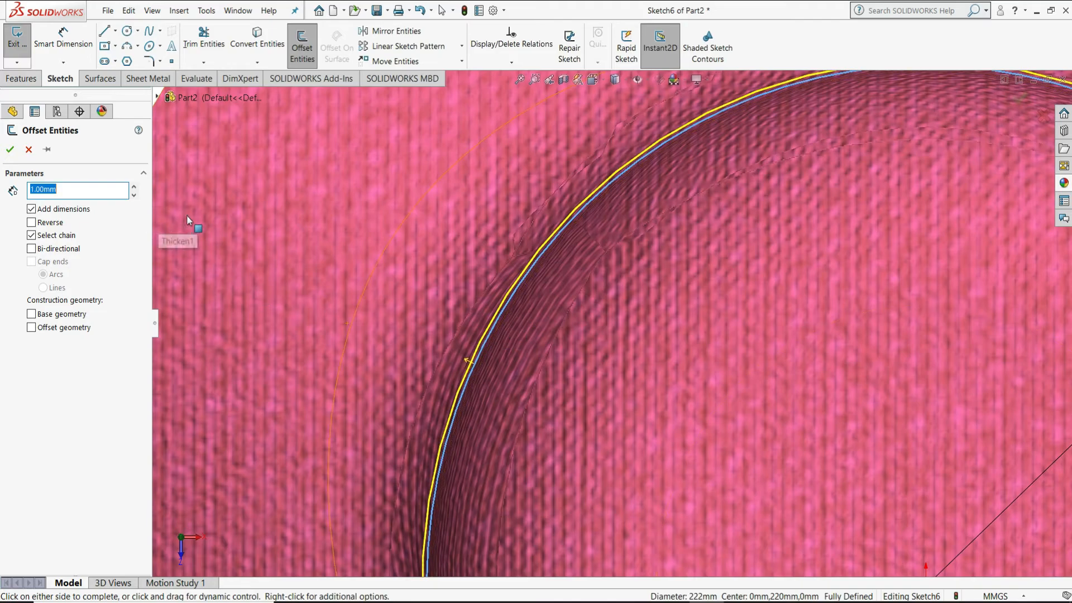
{"action": "left_click", "coordinate": [10, 149]}
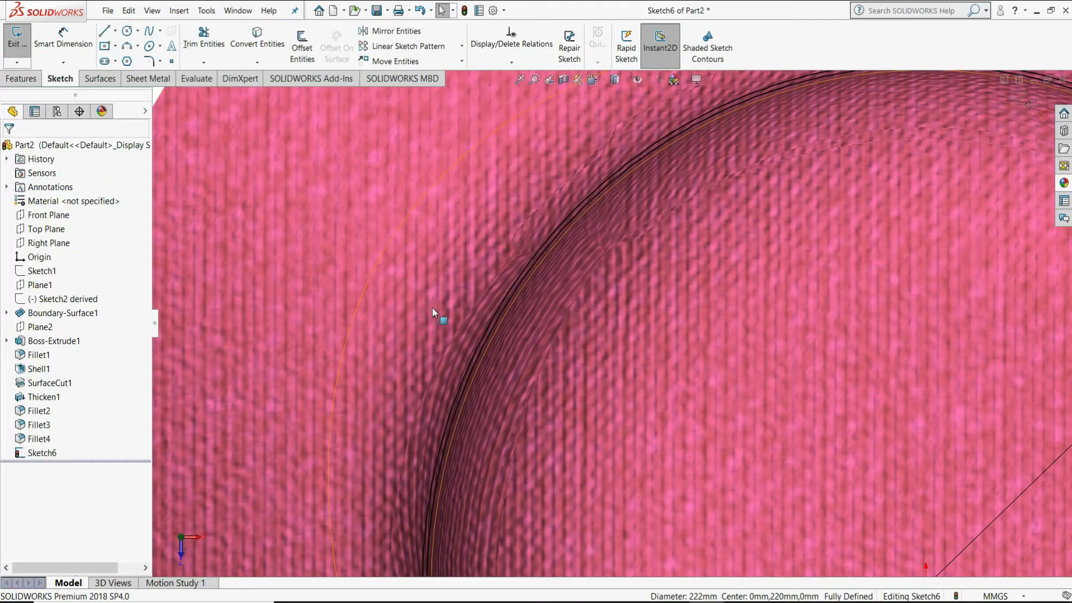
{"action": "scroll", "coordinate": [458, 293], "scroll_direction": "up", "scroll_amount": 5}
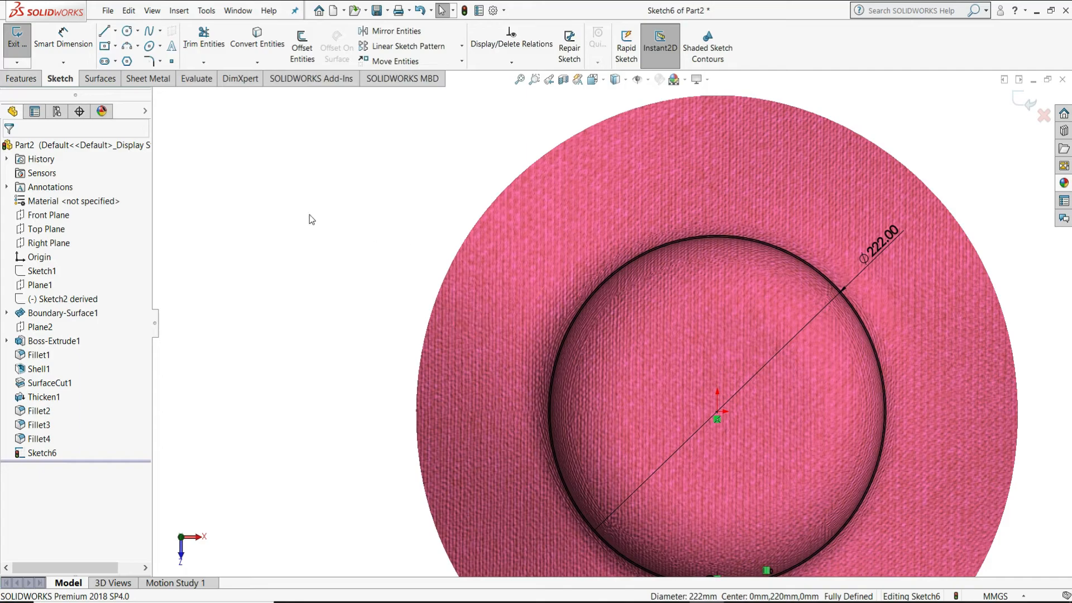
Step: Set up a blind boss extrusion of the ring profile, reversed toward the brim, with a depth of 30 mm
{"action": "left_click", "coordinate": [25, 78]}
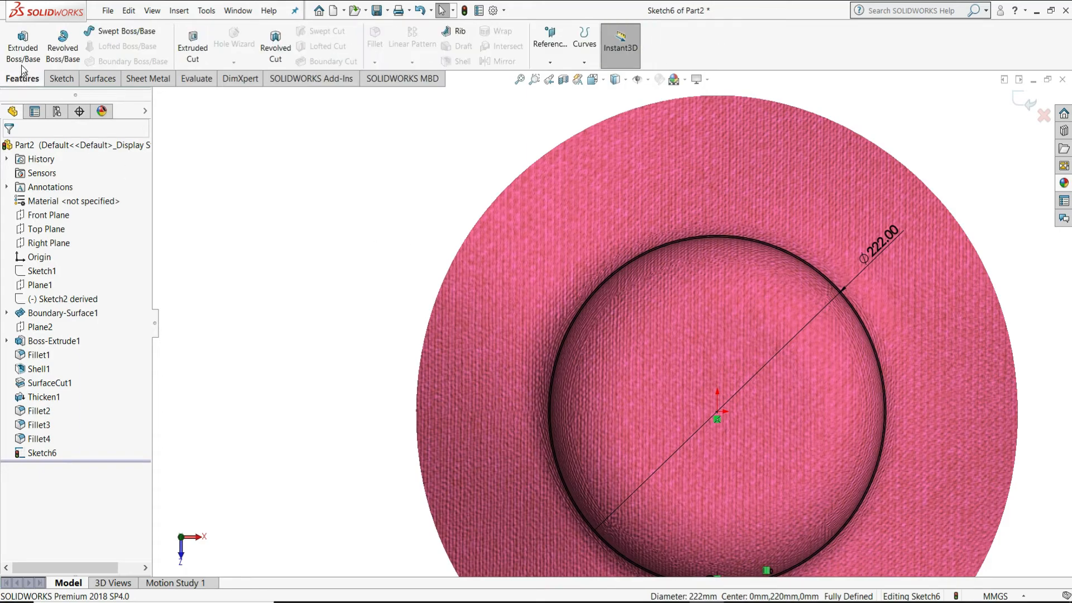
{"action": "left_click", "coordinate": [20, 49]}
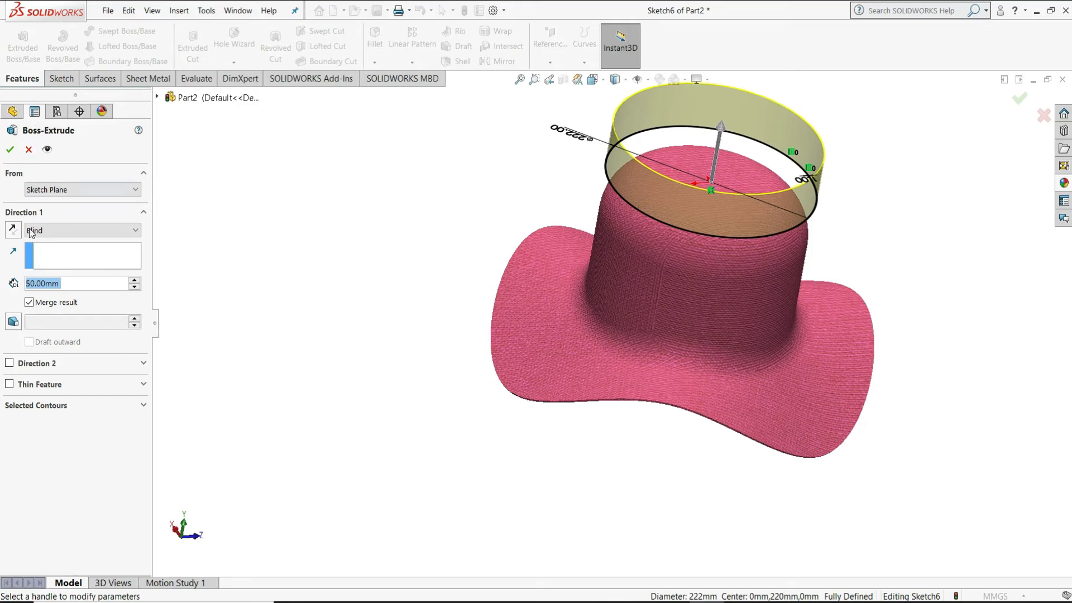
{"action": "left_click", "coordinate": [13, 230]}
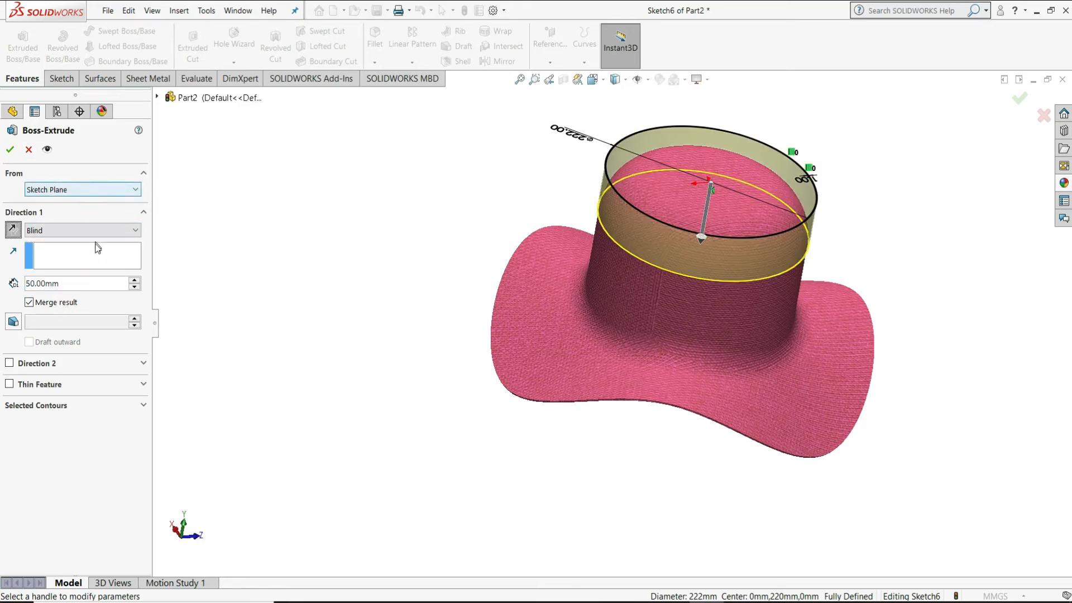
{"action": "left_click", "coordinate": [82, 283]}
{"action": "type", "text": "30"}
{"action": "key", "text": "Return"}
Step: Start the extrusion at a 90 mm offset from the sketch plane, reversed toward the brim, and create the hat band
{"action": "left_click", "coordinate": [60, 191]}
{"action": "left_click", "coordinate": [46, 233]}
{"action": "left_click_drag", "start_coordinate": [63, 211], "coordinate": [13, 199]}
{"action": "type", "text": "70"}
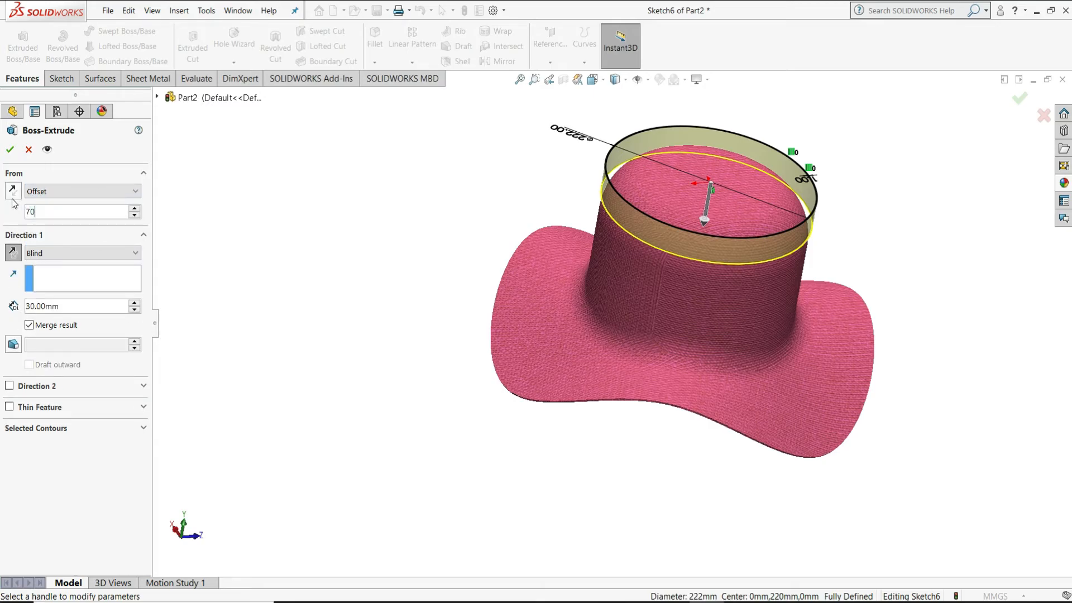
{"action": "key", "text": "Return"}
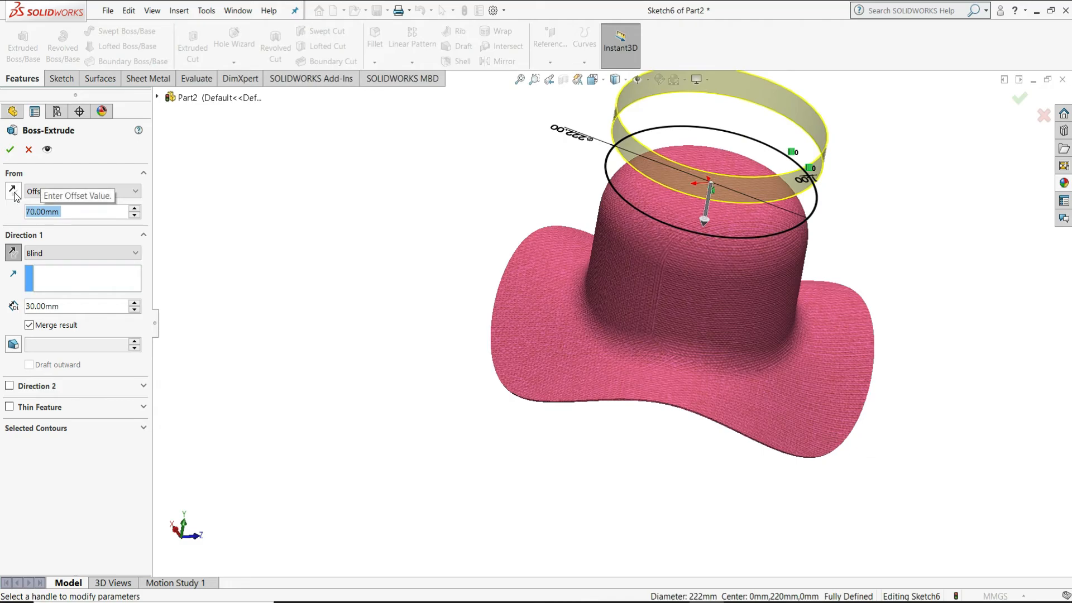
{"action": "left_click", "coordinate": [14, 195]}
{"action": "middle_click_drag", "start_coordinate": [778, 376], "coordinate": [764, 308]}
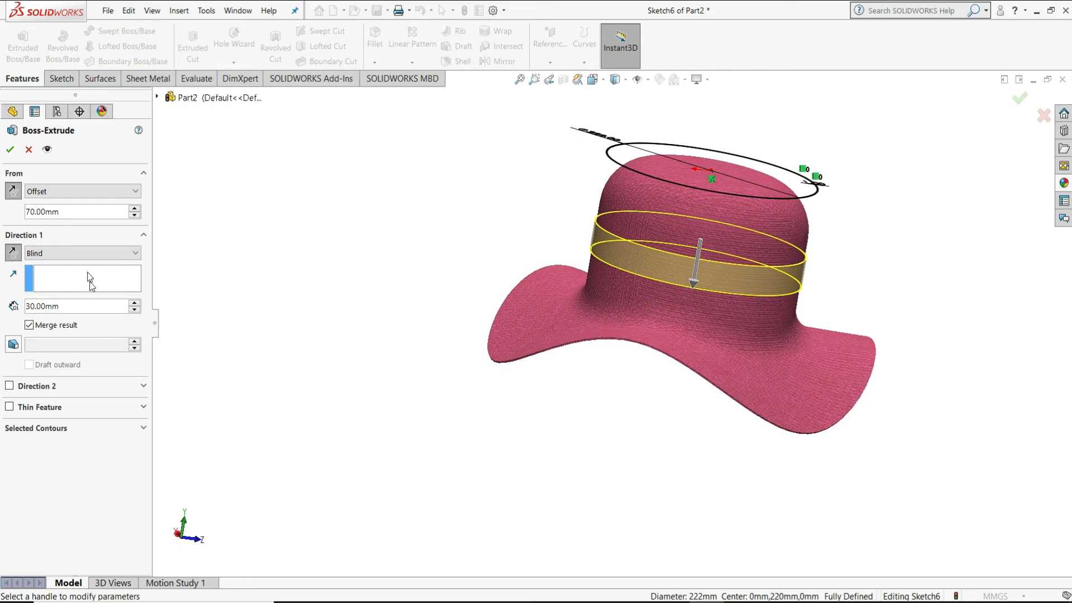
{"action": "left_click", "coordinate": [135, 211]}
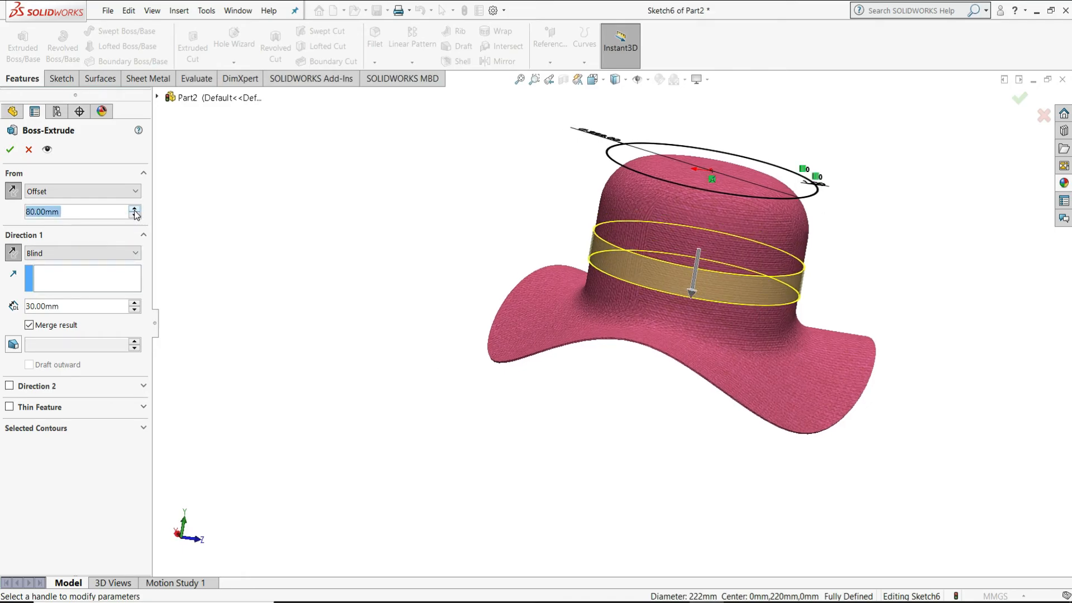
{"action": "left_click", "coordinate": [135, 211]}
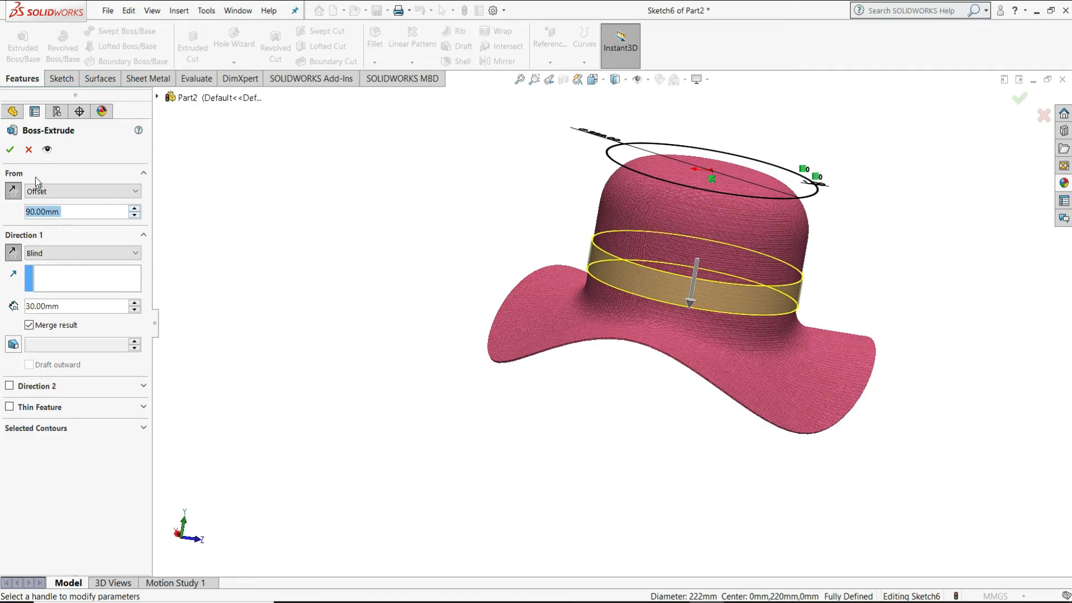
{"action": "left_click", "coordinate": [10, 149]}
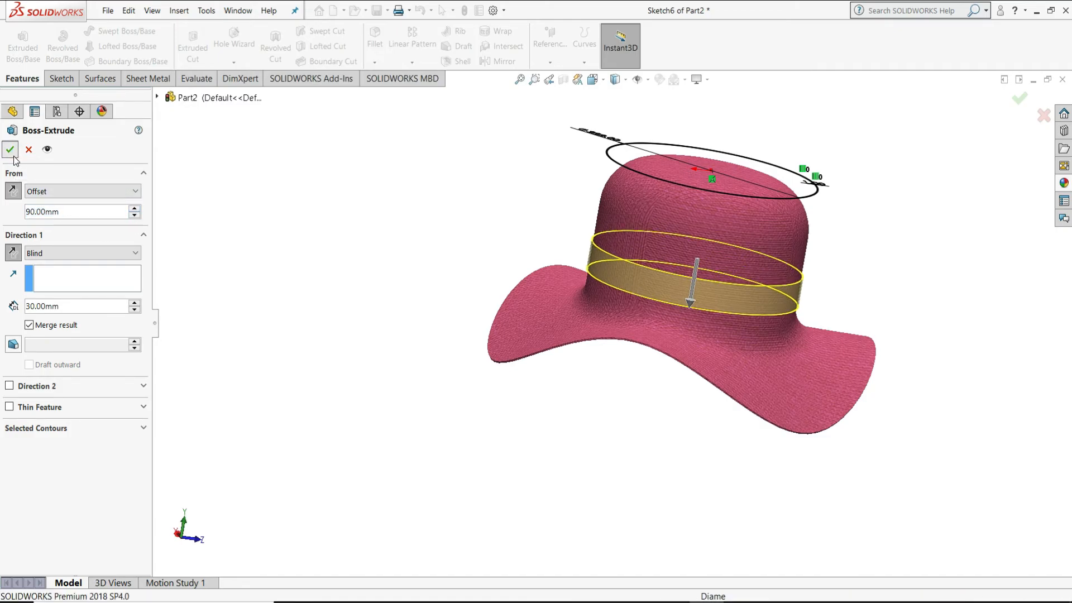
{"action": "left_click", "coordinate": [359, 313]}
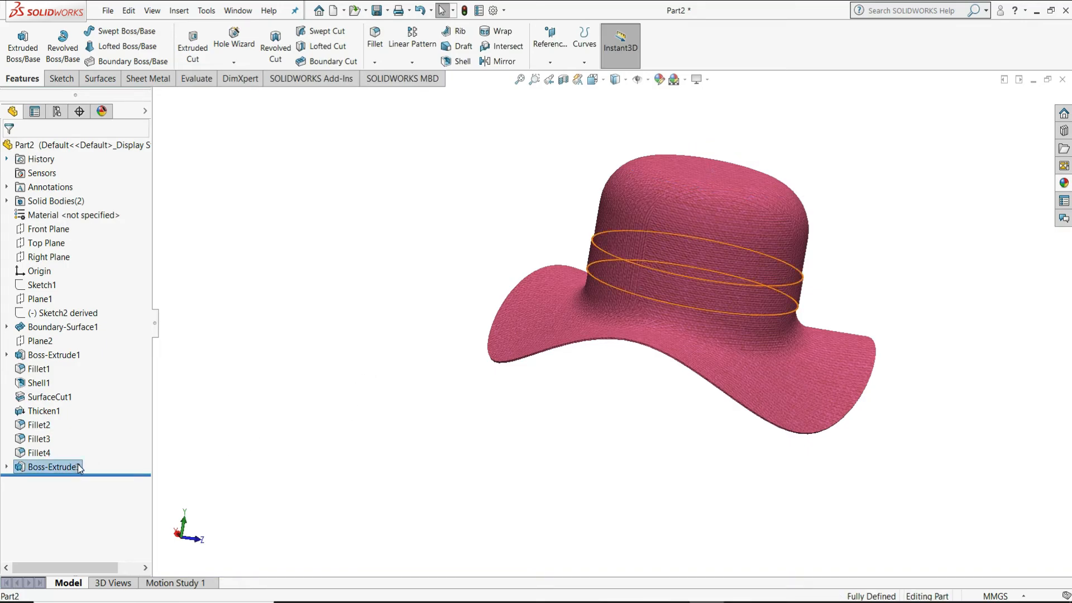
Step: Colour the extruded hat band feature black
{"action": "left_click", "coordinate": [662, 85]}
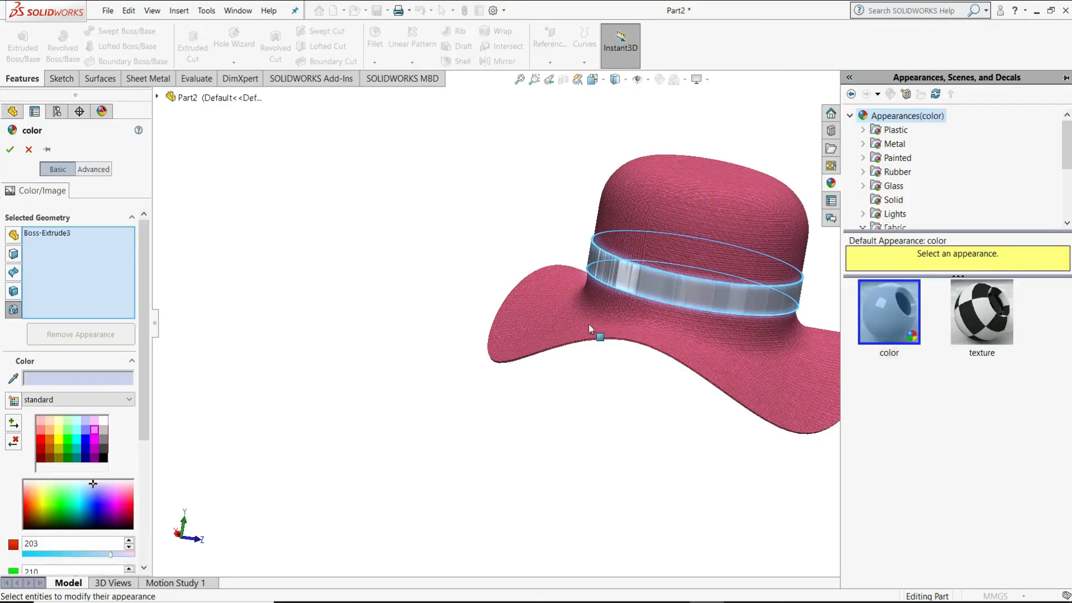
{"action": "left_click", "coordinate": [104, 458]}
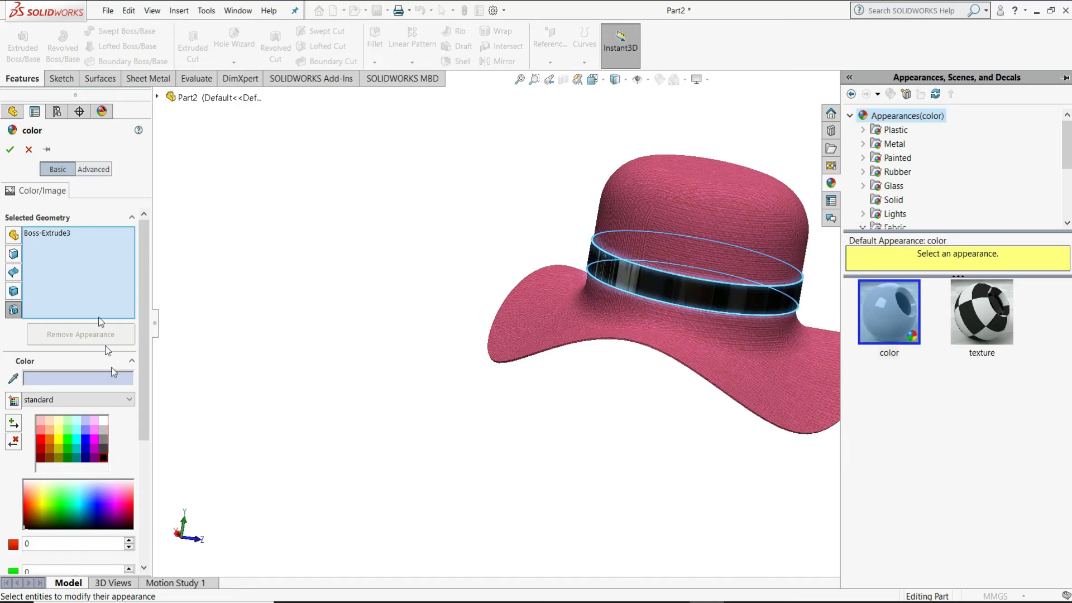
{"action": "left_click", "coordinate": [9, 150]}
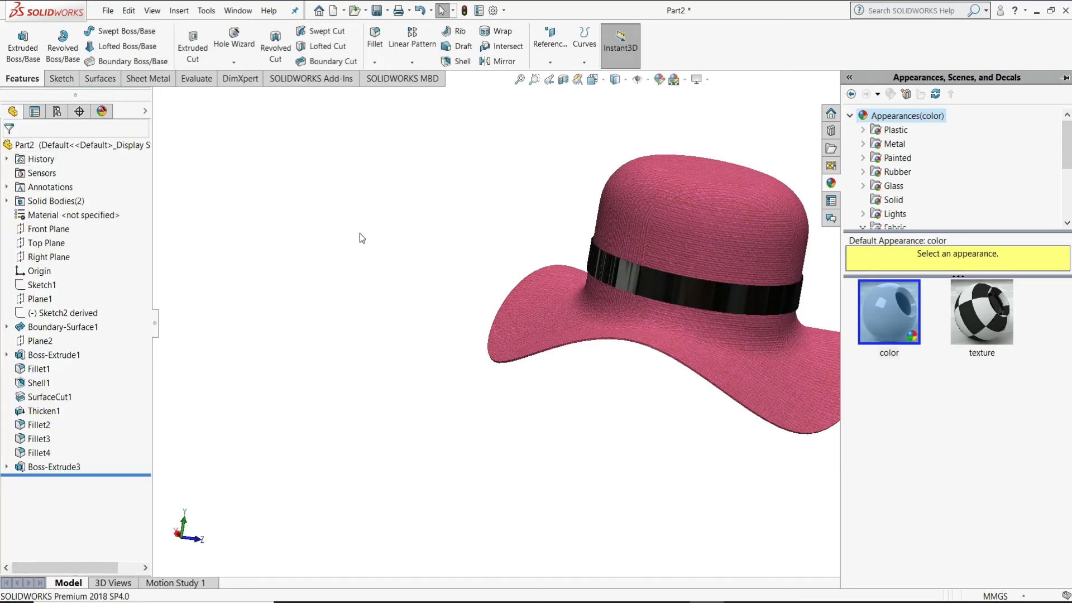
{"action": "middle_click_drag", "start_coordinate": [1008, 291], "coordinate": [899, 302]}
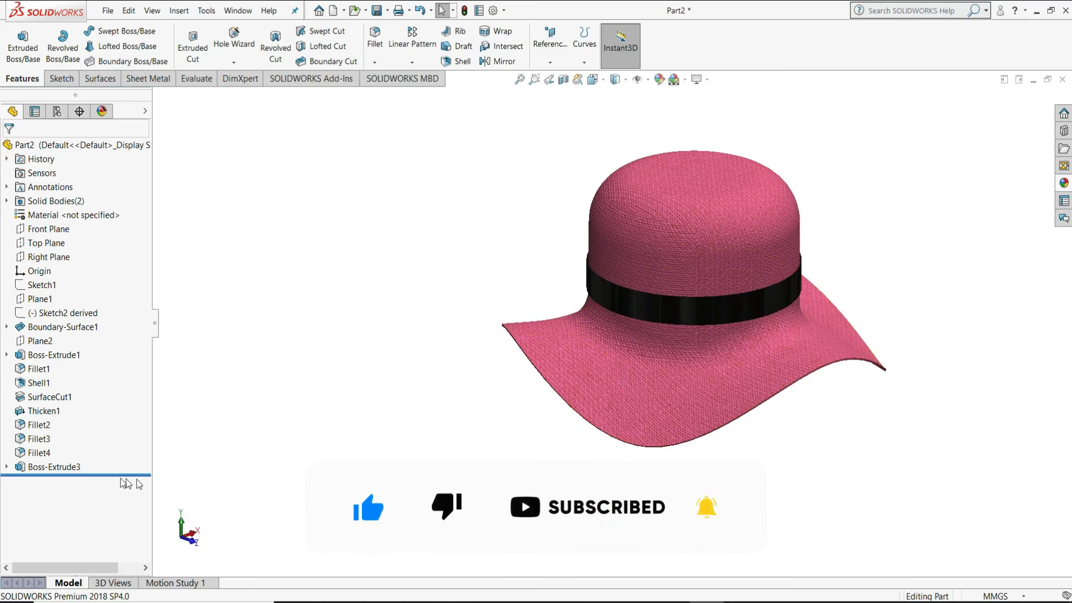
Step: Apply the beige cotton cloth appearance to the extruded hat band feature and colour it black
{"action": "left_click", "coordinate": [76, 467]}
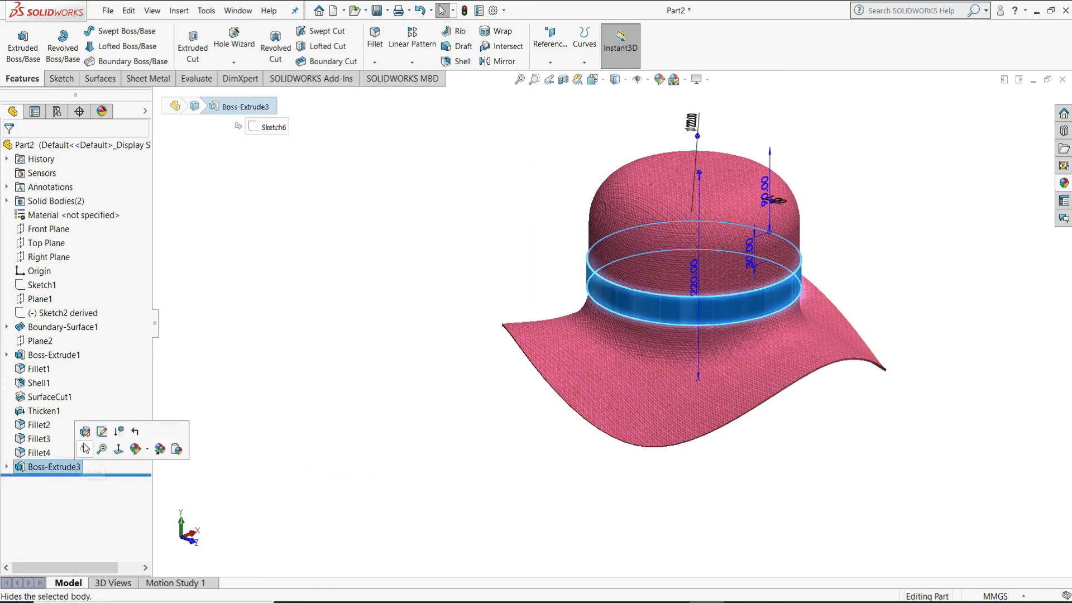
{"action": "left_click", "coordinate": [141, 453]}
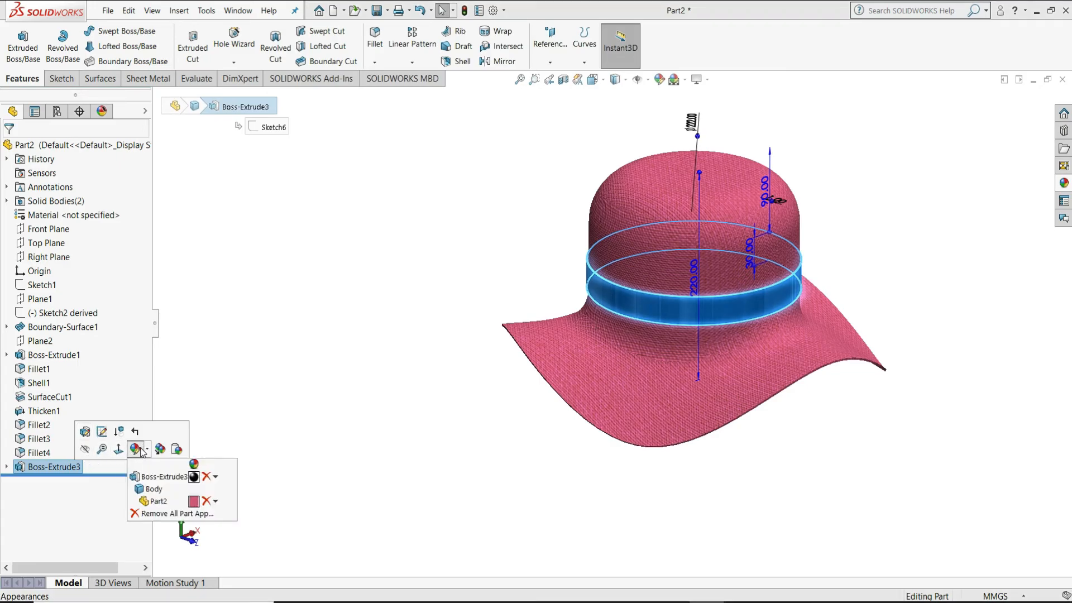
{"action": "left_click", "coordinate": [156, 476]}
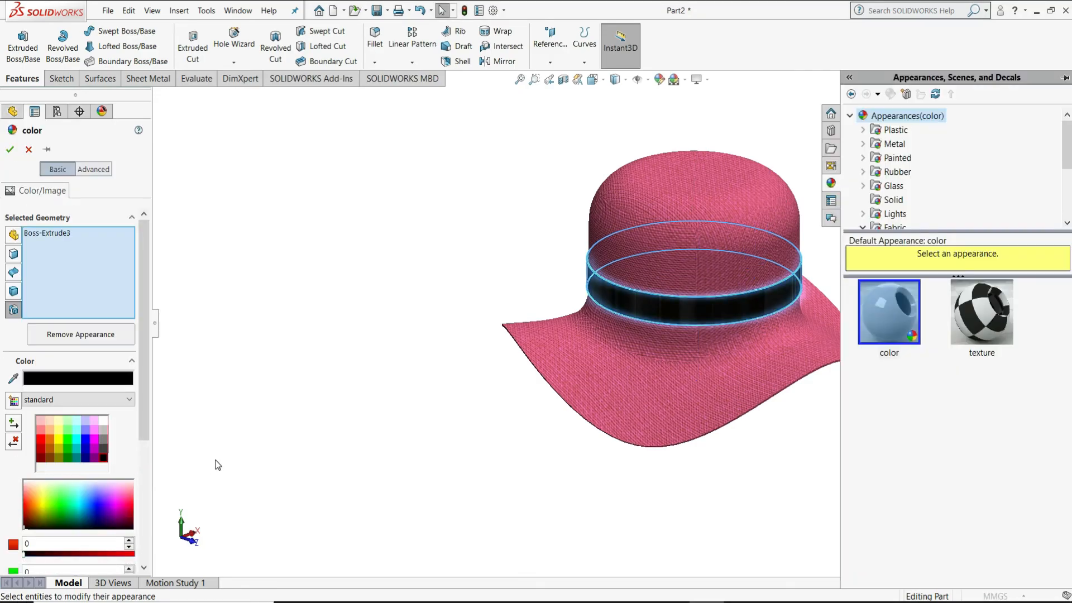
{"action": "scroll", "coordinate": [903, 215], "scroll_direction": "down", "scroll_amount": 1}
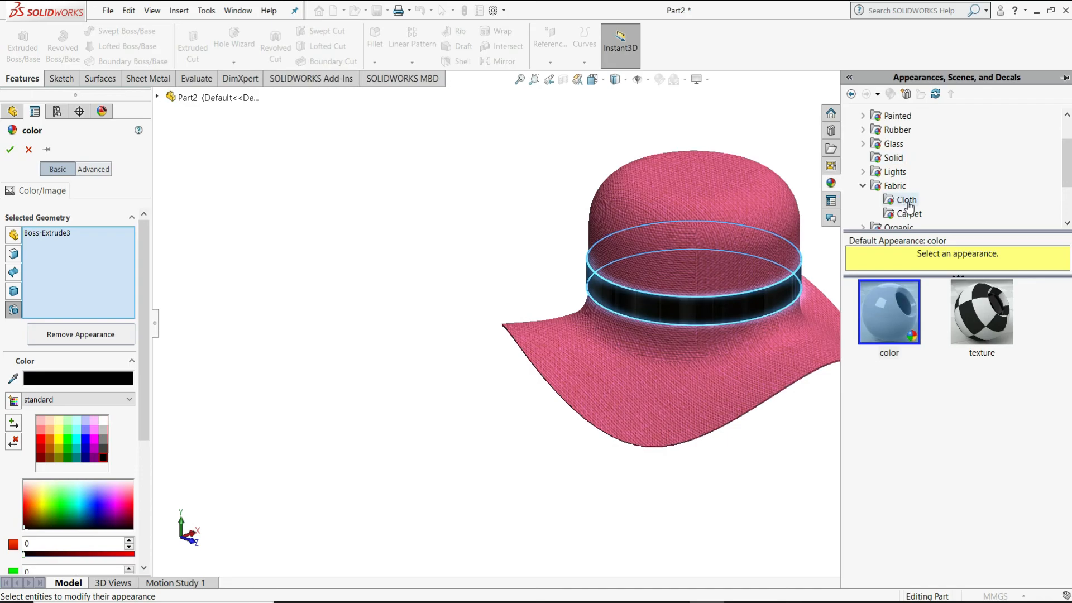
{"action": "left_click", "coordinate": [908, 203]}
{"action": "left_click", "coordinate": [995, 323]}
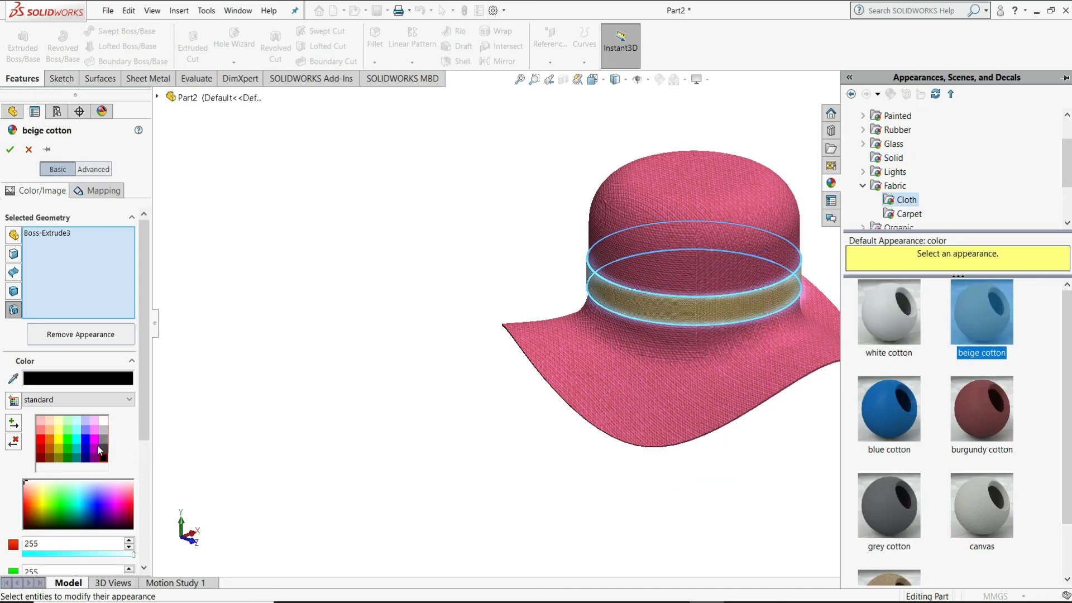
{"action": "left_click", "coordinate": [11, 149]}
{"action": "middle_click_drag", "start_coordinate": [854, 335], "coordinate": [542, 541]}
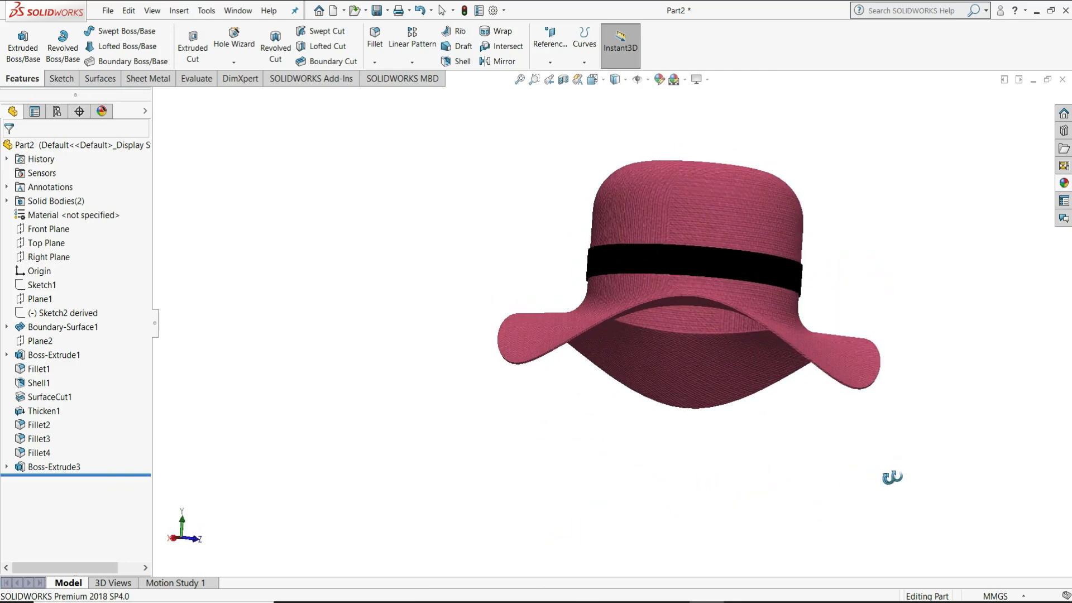